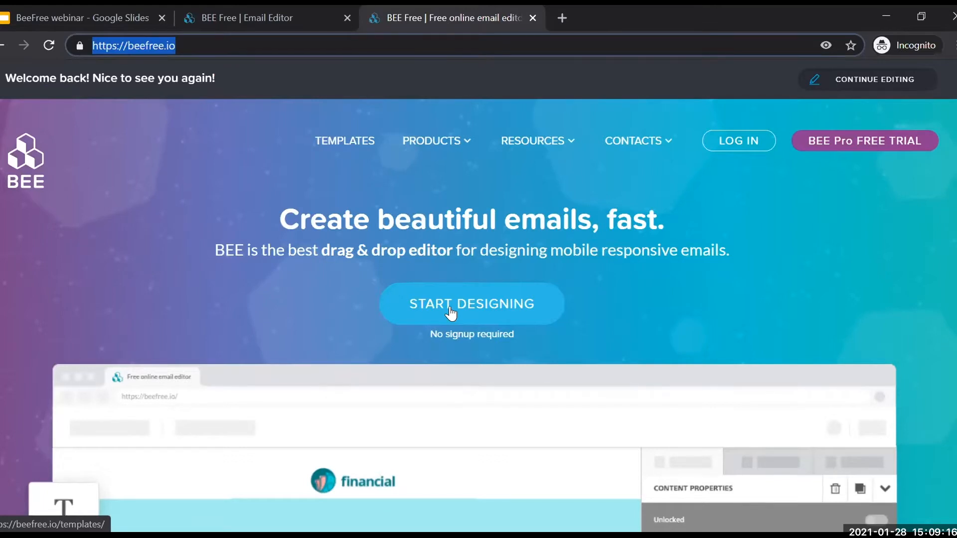
- Start a new design from the template gallery and filter out the Pro templates so only free ones are listed
{"action": "left_click", "coordinate": [451, 307]}
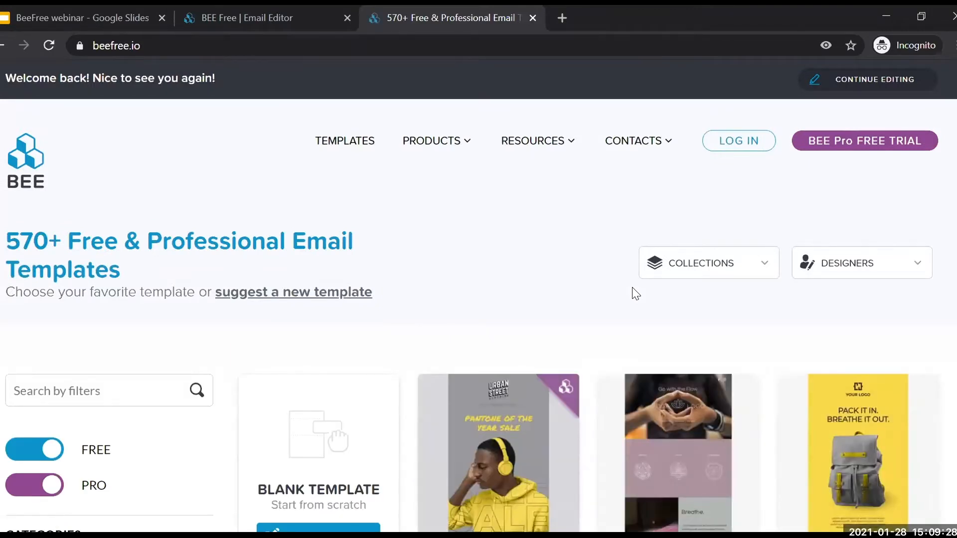
{"action": "scroll", "coordinate": [636, 294], "scroll_direction": "down", "scroll_amount": 3}
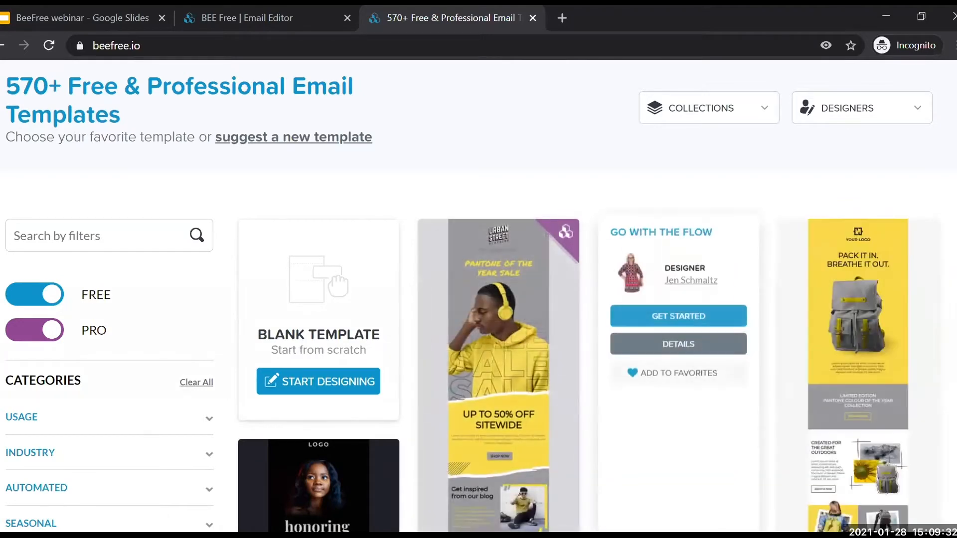
{"action": "left_click", "coordinate": [27, 331]}
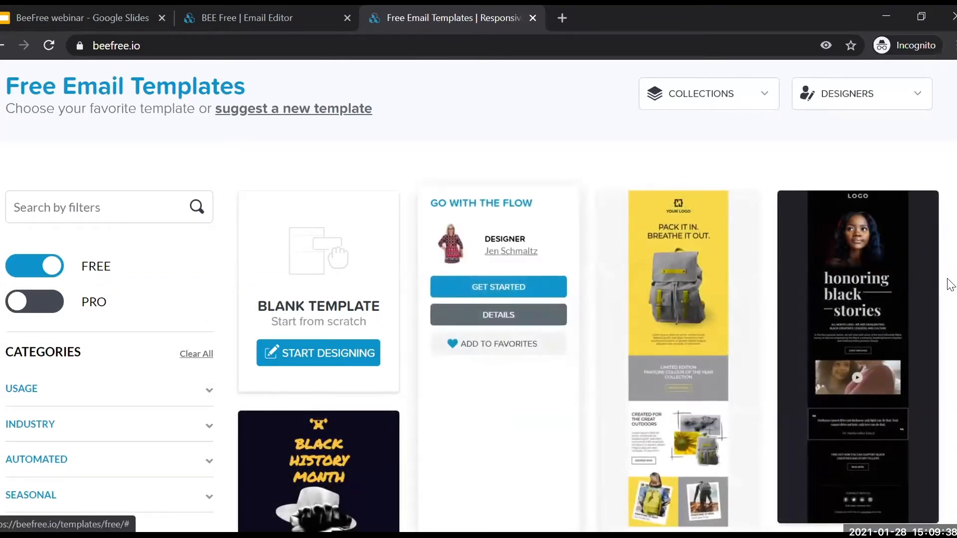
- Browse the free email templates in the gallery to compare their designs
{"action": "scroll", "coordinate": [949, 284], "scroll_direction": "down", "scroll_amount": 3}
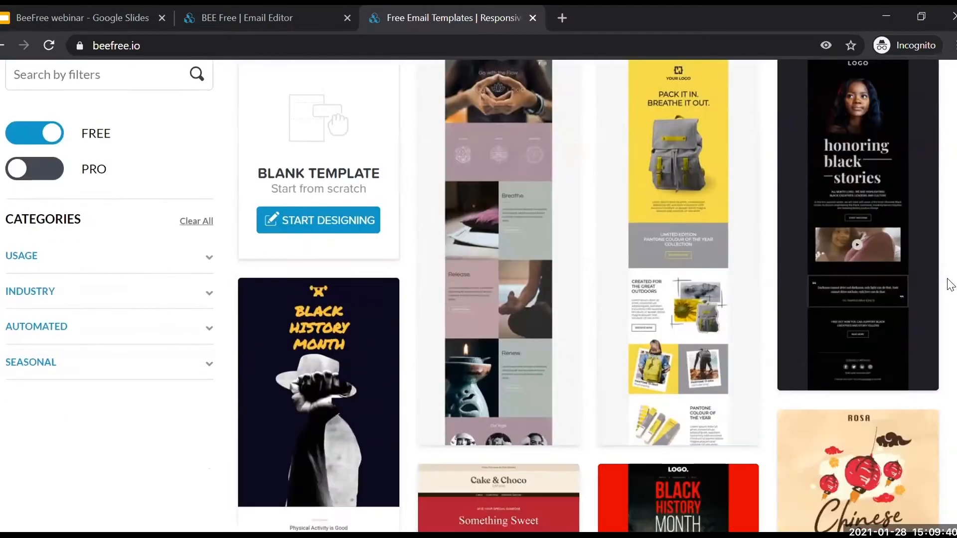
{"action": "scroll", "coordinate": [950, 284], "scroll_direction": "down", "scroll_amount": 3}
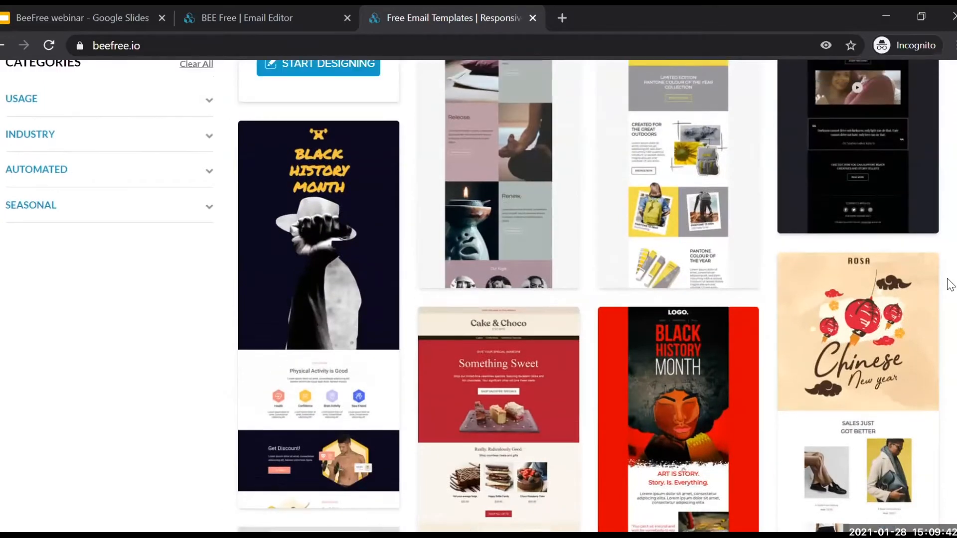
{"action": "scroll", "coordinate": [950, 284], "scroll_direction": "up", "scroll_amount": 3}
{"action": "scroll", "coordinate": [950, 284], "scroll_direction": "down", "scroll_amount": 4}
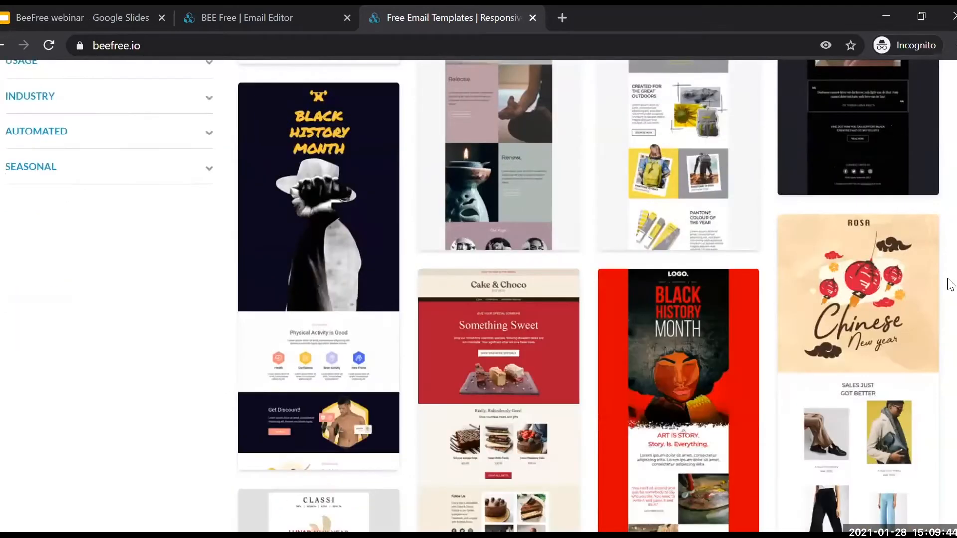
{"action": "scroll", "coordinate": [949, 284], "scroll_direction": "down", "scroll_amount": 10}
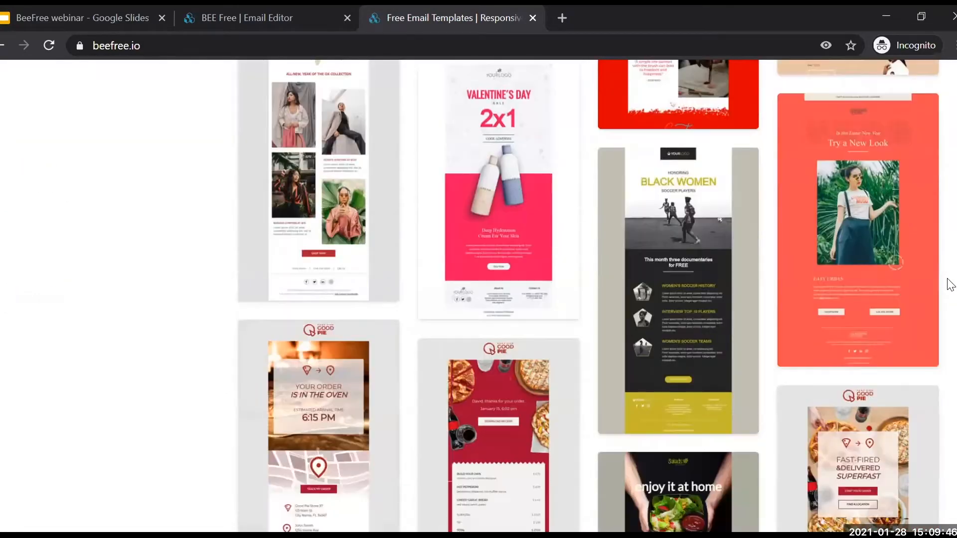
{"action": "scroll", "coordinate": [611, 296], "scroll_direction": "down", "scroll_amount": 9}
{"action": "scroll", "coordinate": [787, 319], "scroll_direction": "down", "scroll_amount": 5}
{"action": "scroll", "coordinate": [788, 312], "scroll_direction": "up", "scroll_amount": 12}
{"action": "scroll", "coordinate": [41, 324], "scroll_direction": "down", "scroll_amount": 17}
{"action": "scroll", "coordinate": [50, 399], "scroll_direction": "down", "scroll_amount": 5}
{"action": "scroll", "coordinate": [40, 269], "scroll_direction": "up", "scroll_amount": 20}
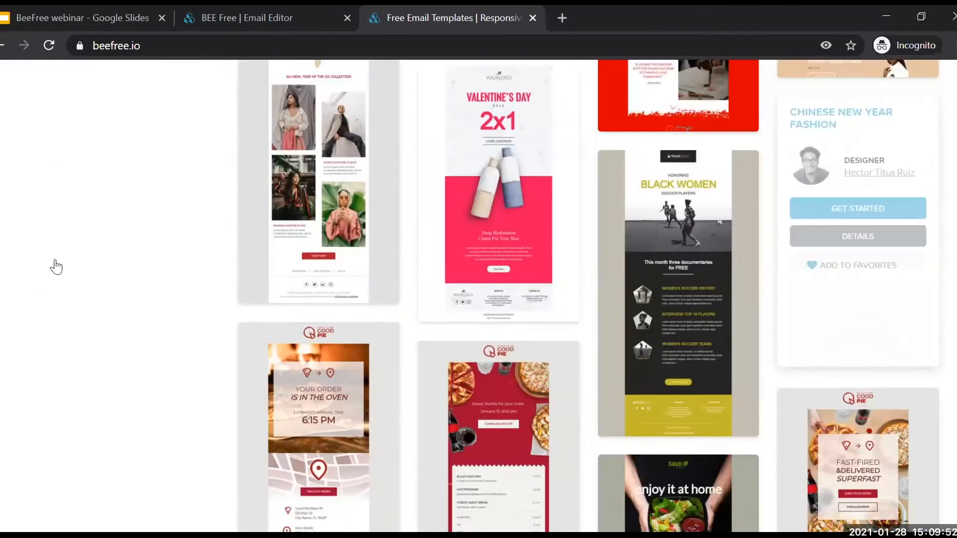
{"action": "scroll", "coordinate": [55, 199], "scroll_direction": "up", "scroll_amount": 12}
{"action": "scroll", "coordinate": [99, 253], "scroll_direction": "down", "scroll_amount": 3}
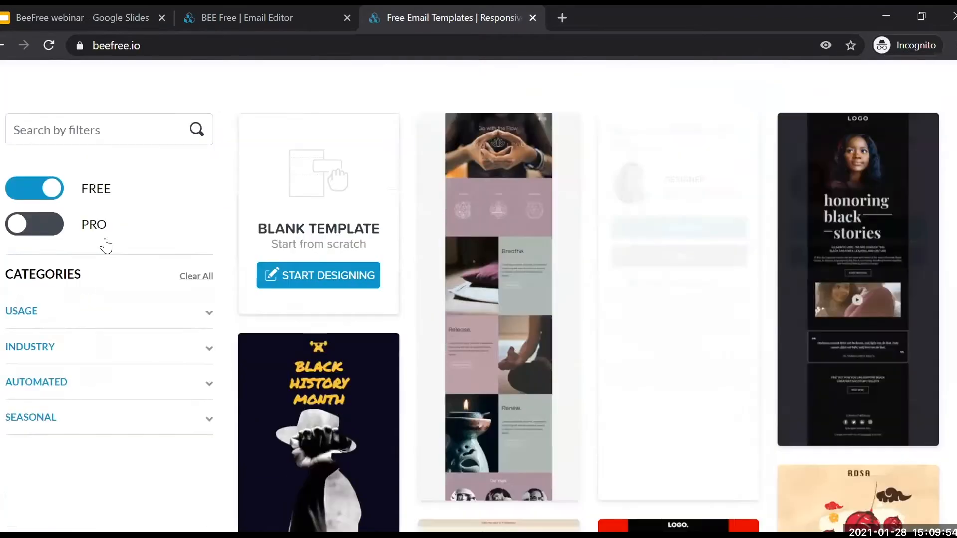
- Expand the Usage category to review its template filters, then collapse it
{"action": "left_click", "coordinate": [105, 241]}
{"action": "scroll", "coordinate": [106, 242], "scroll_direction": "down", "scroll_amount": 3}
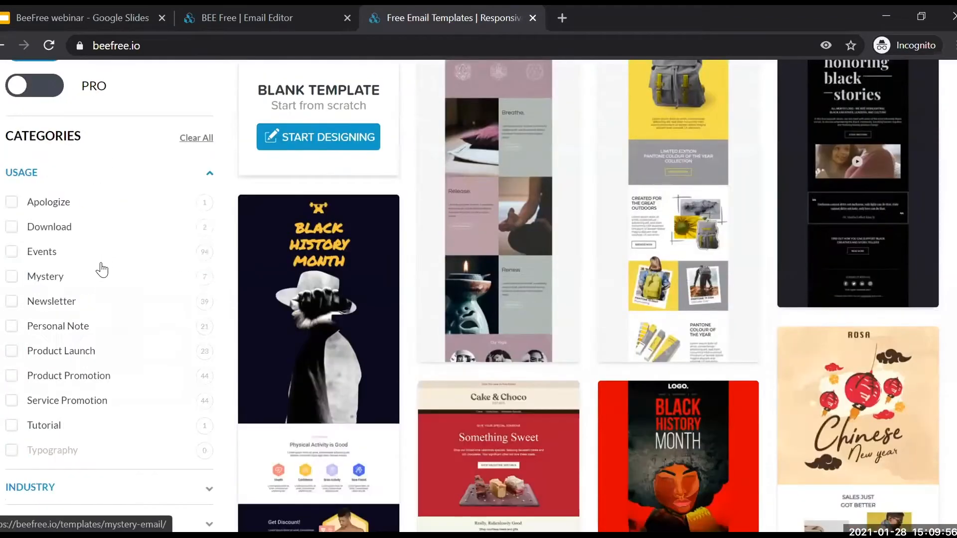
{"action": "scroll", "coordinate": [102, 269], "scroll_direction": "down", "scroll_amount": 1}
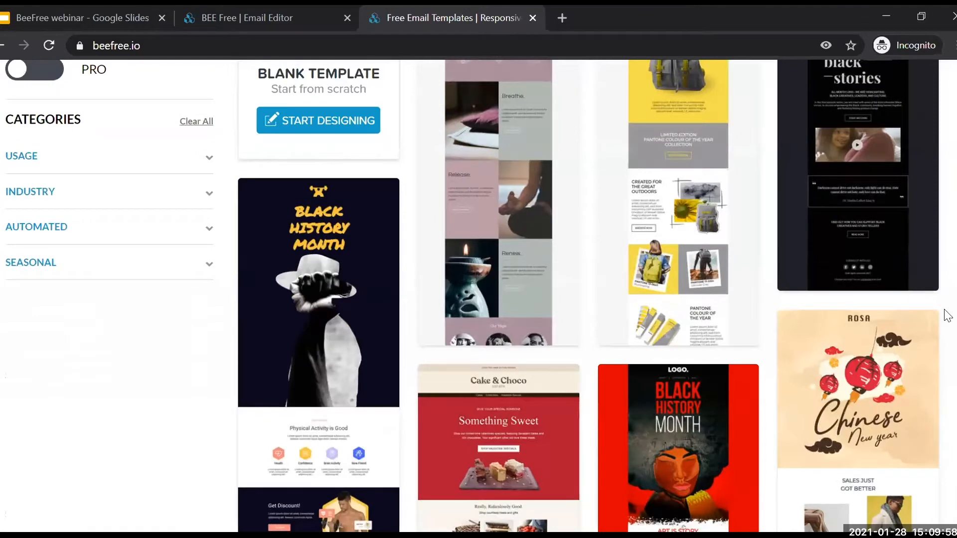
{"action": "scroll", "coordinate": [499, 299], "scroll_direction": "up", "scroll_amount": 3}
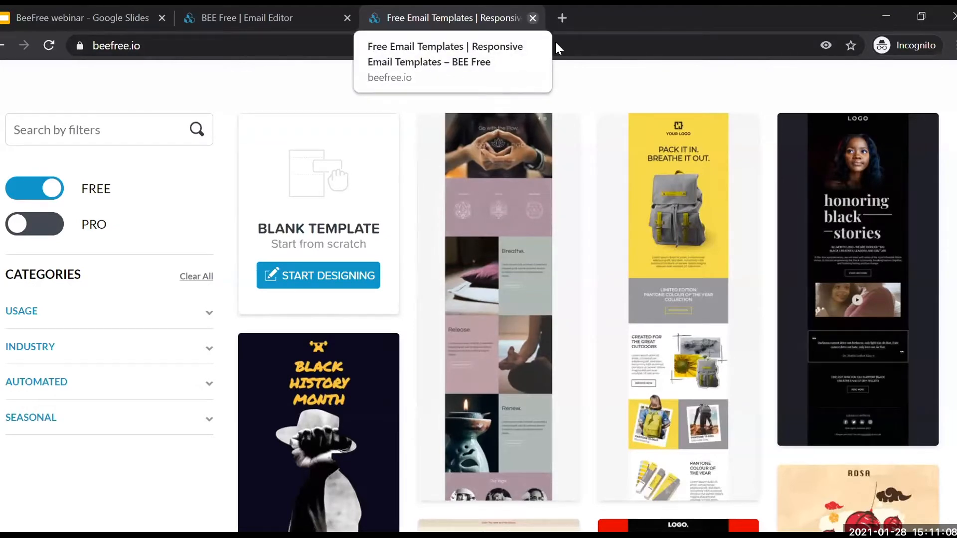
- Switch to the email draft open in the editor and display its general settings
{"action": "mouse_move", "coordinate": [532, 240]}
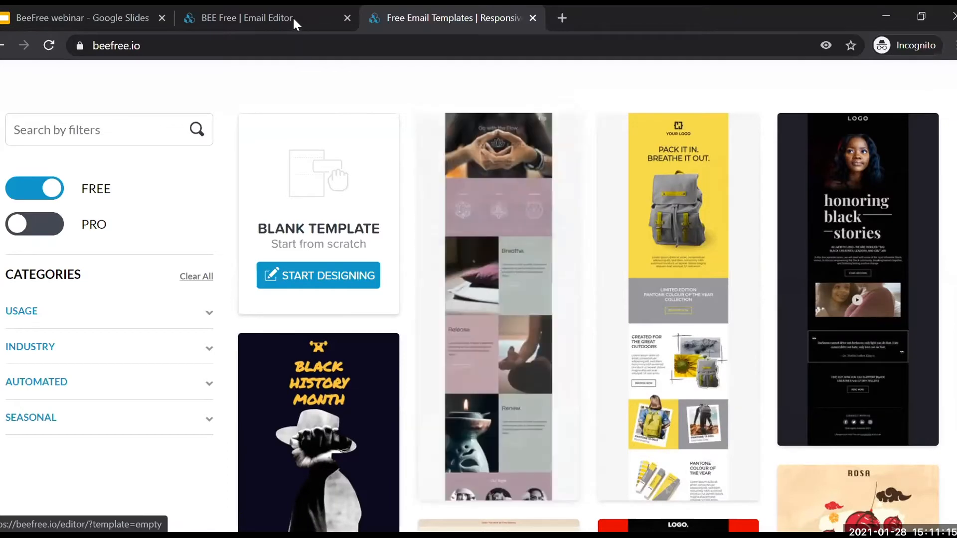
{"action": "left_click", "coordinate": [292, 17]}
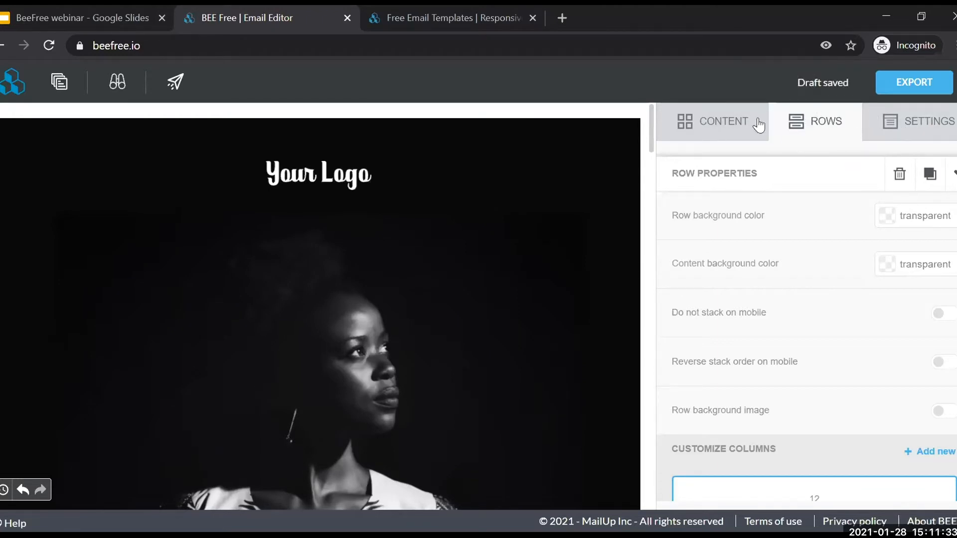
{"action": "left_click", "coordinate": [950, 133]}
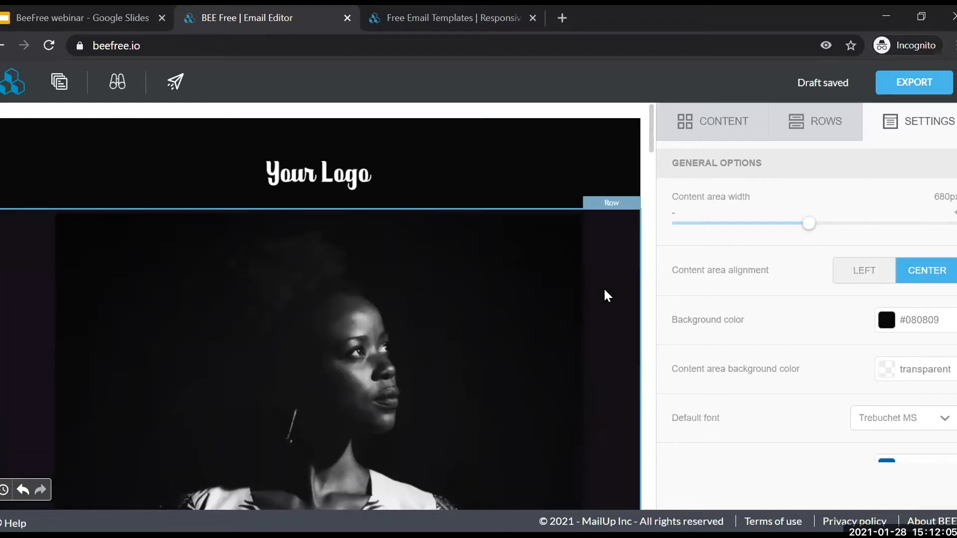
- Examine the background color picker and the list of default fonts without changing either setting
{"action": "left_click", "coordinate": [886, 320]}
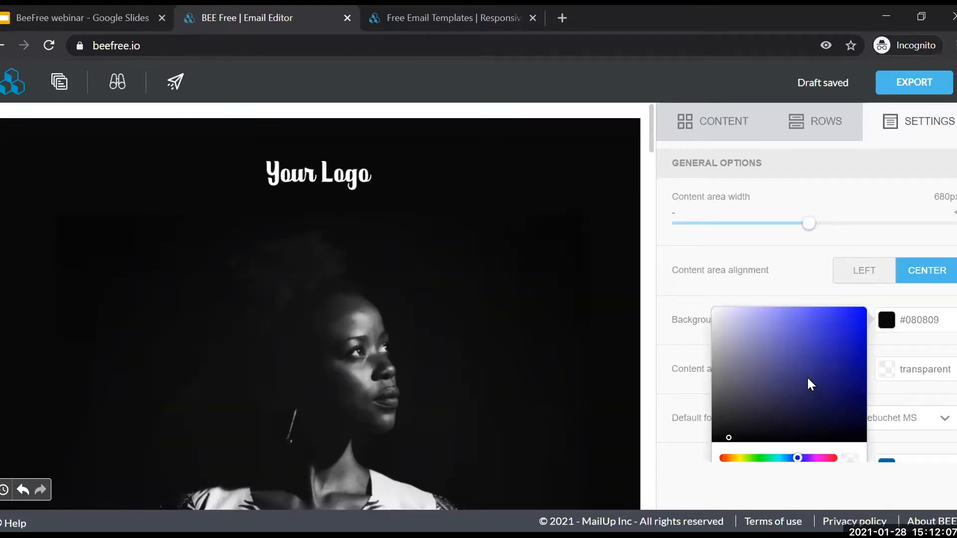
{"action": "scroll", "coordinate": [807, 379], "scroll_direction": "down", "scroll_amount": 1}
{"action": "left_click", "coordinate": [955, 298]}
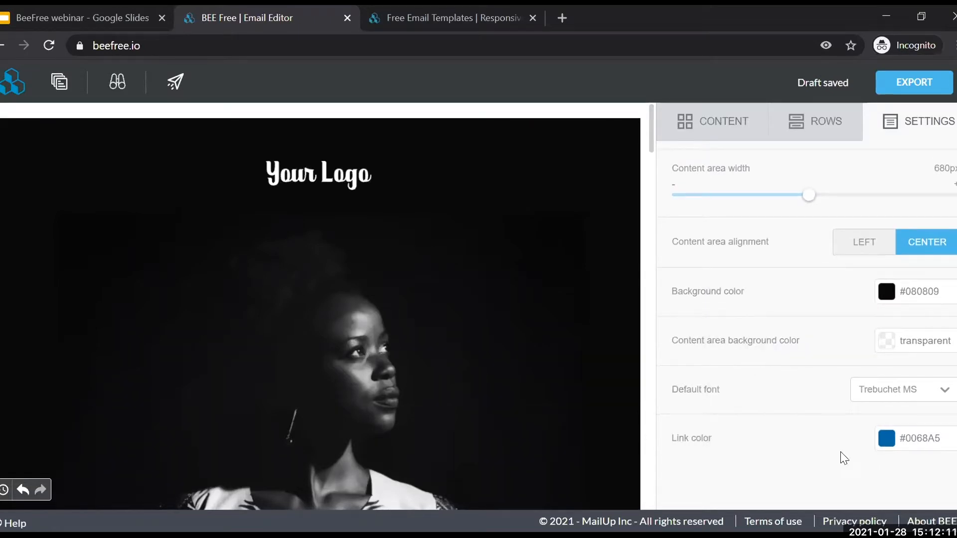
{"action": "left_click", "coordinate": [937, 393]}
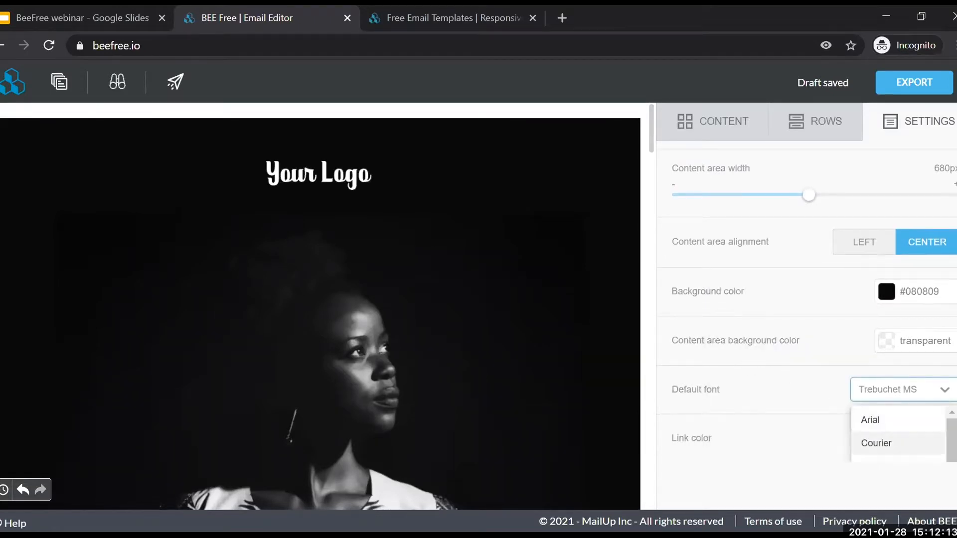
{"action": "scroll", "coordinate": [934, 438], "scroll_direction": "down", "scroll_amount": 3}
{"action": "scroll", "coordinate": [754, 298], "scroll_direction": "down", "scroll_amount": 3}
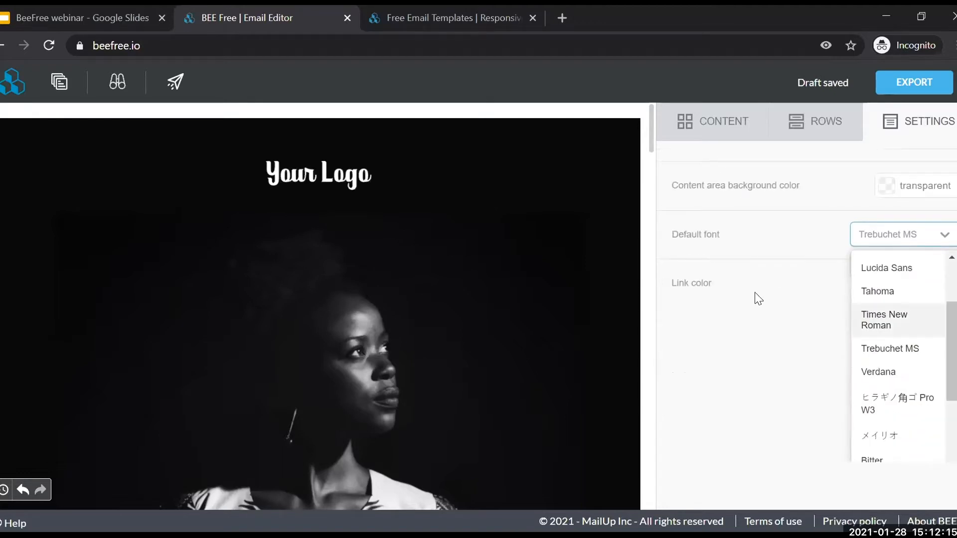
{"action": "left_click", "coordinate": [760, 331]}
- Select the words "Lorem ipsum dolor" in the paragraph above the Play Trailer button
{"action": "scroll", "coordinate": [471, 331], "scroll_direction": "down", "scroll_amount": 2}
{"action": "scroll", "coordinate": [468, 326], "scroll_direction": "down", "scroll_amount": 10}
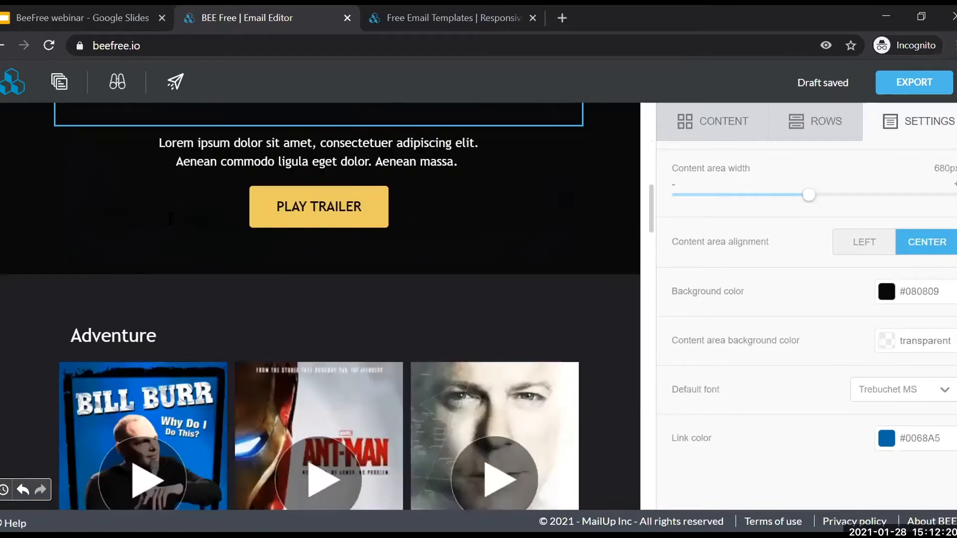
{"action": "scroll", "coordinate": [170, 218], "scroll_direction": "down", "scroll_amount": 2}
{"action": "scroll", "coordinate": [153, 208], "scroll_direction": "up", "scroll_amount": 4}
{"action": "left_click_drag", "start_coordinate": [159, 213], "coordinate": [176, 214]}
{"action": "left_click_drag", "start_coordinate": [263, 204], "coordinate": [262, 214]}
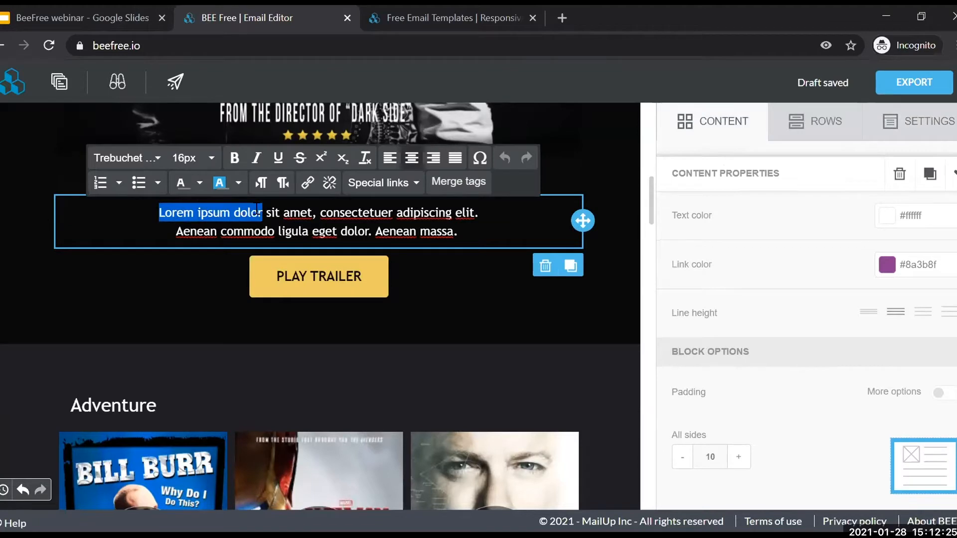
- Review the email's general settings, the available content blocks and the row layouts, ending on the content blocks
{"action": "left_click", "coordinate": [881, 136]}
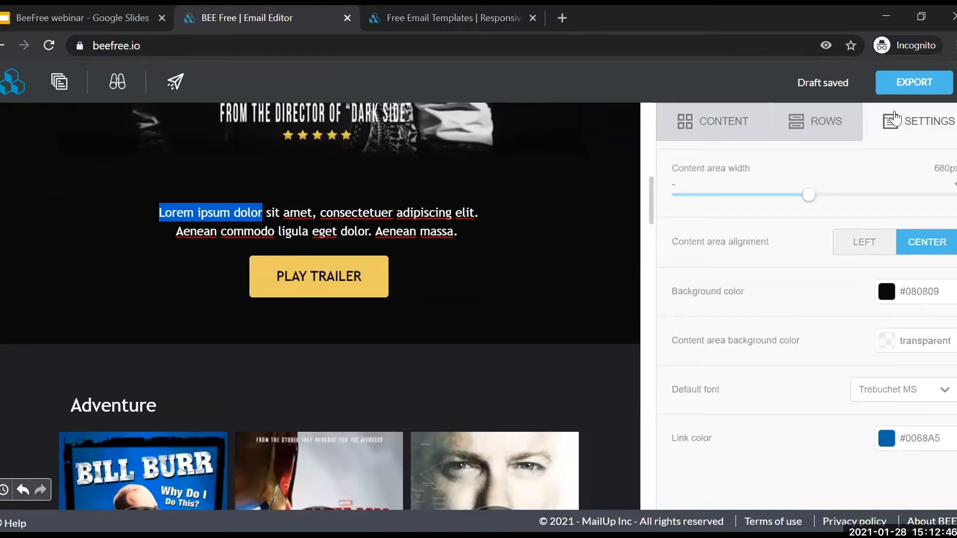
{"action": "left_click", "coordinate": [710, 131]}
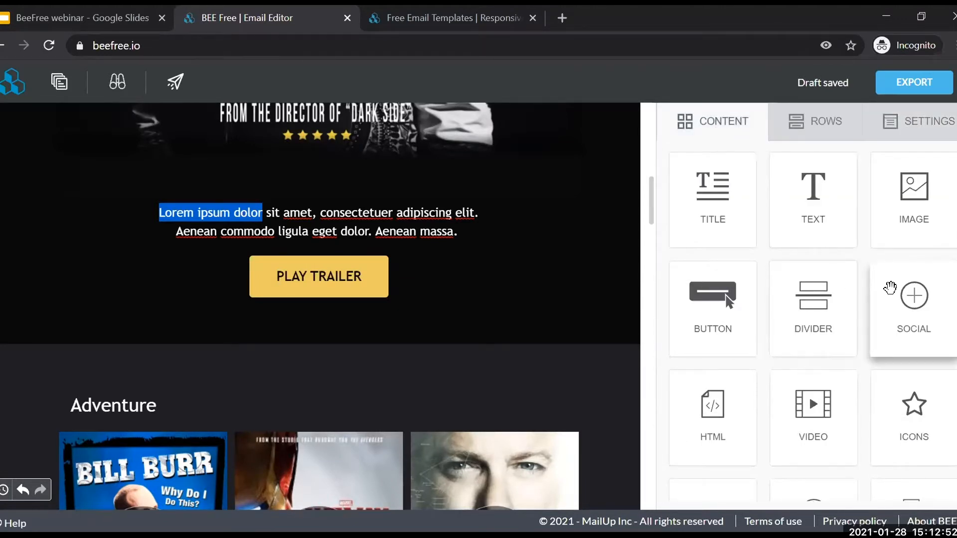
{"action": "scroll", "coordinate": [893, 288], "scroll_direction": "down", "scroll_amount": 2}
{"action": "scroll", "coordinate": [893, 288], "scroll_direction": "up", "scroll_amount": 2}
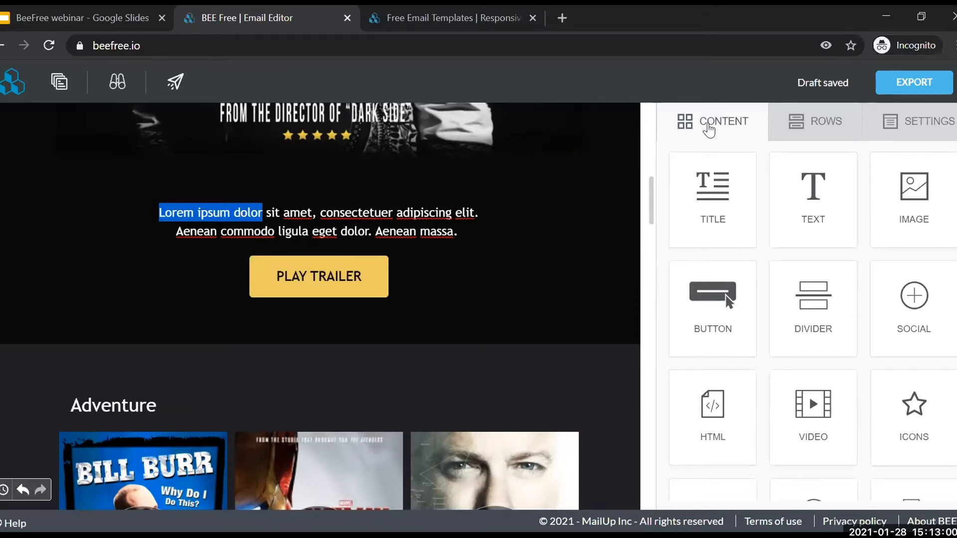
{"action": "left_click", "coordinate": [819, 130]}
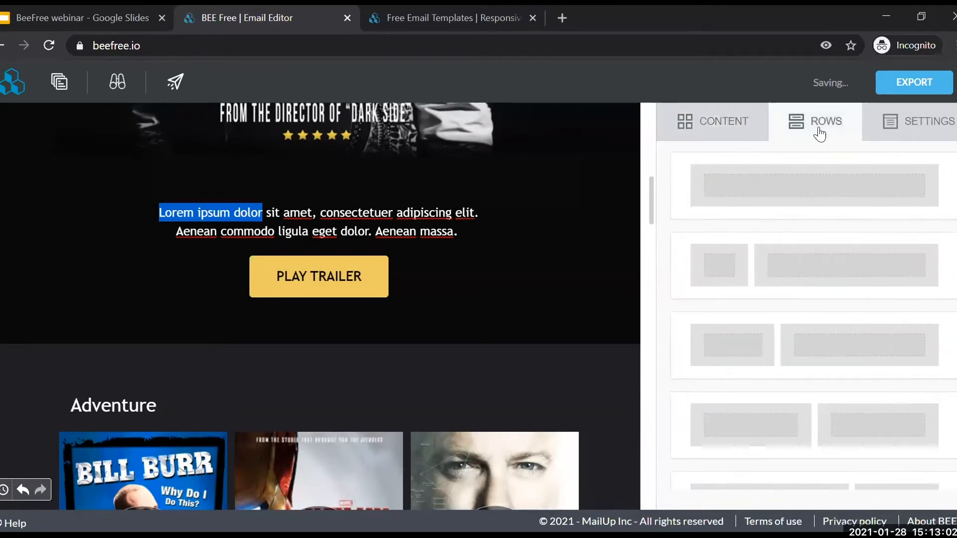
{"action": "left_click", "coordinate": [733, 134]}
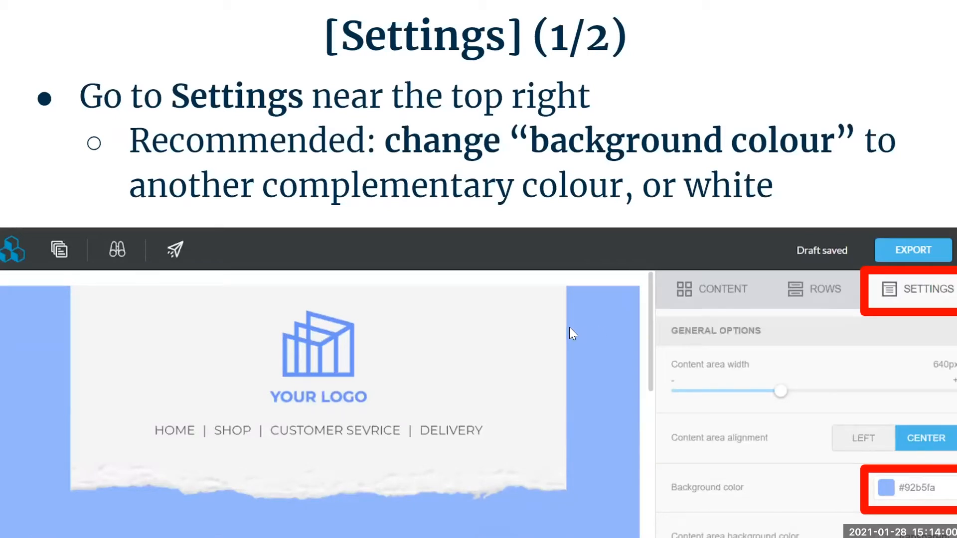
{"action": "key", "text": "Right"}
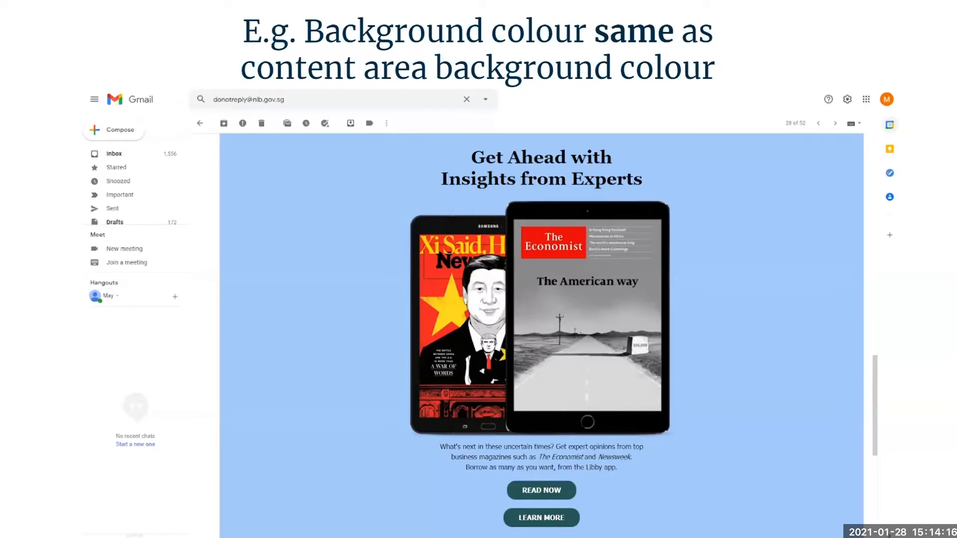
{"action": "key", "text": "Right"}
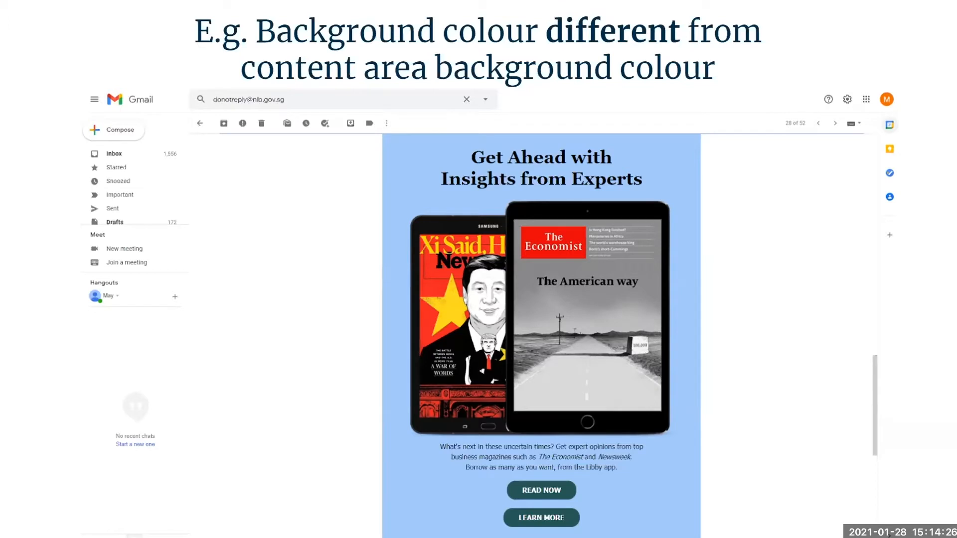
{"action": "key", "text": "Right"}
{"action": "key", "text": "Left"}
{"action": "key", "text": "Right"}
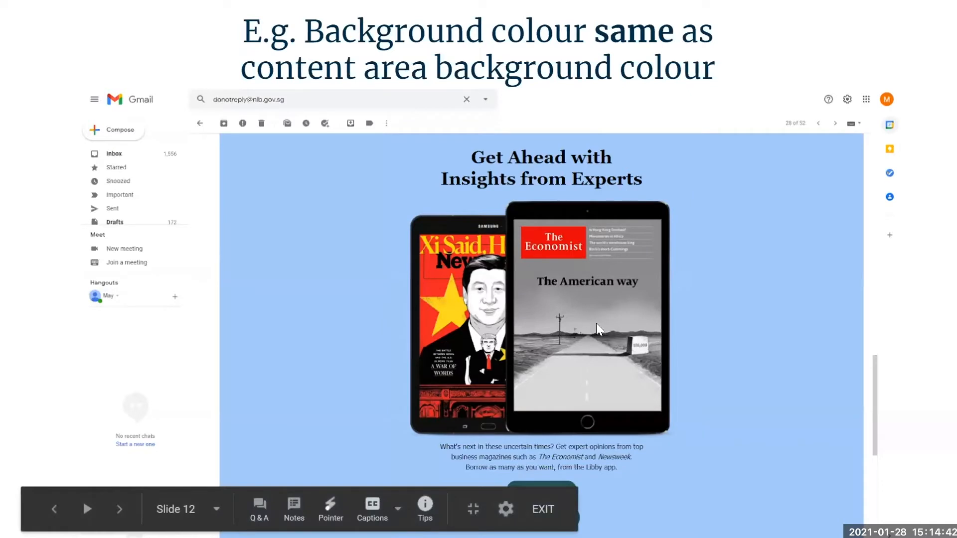
{"action": "key", "text": "Right"}
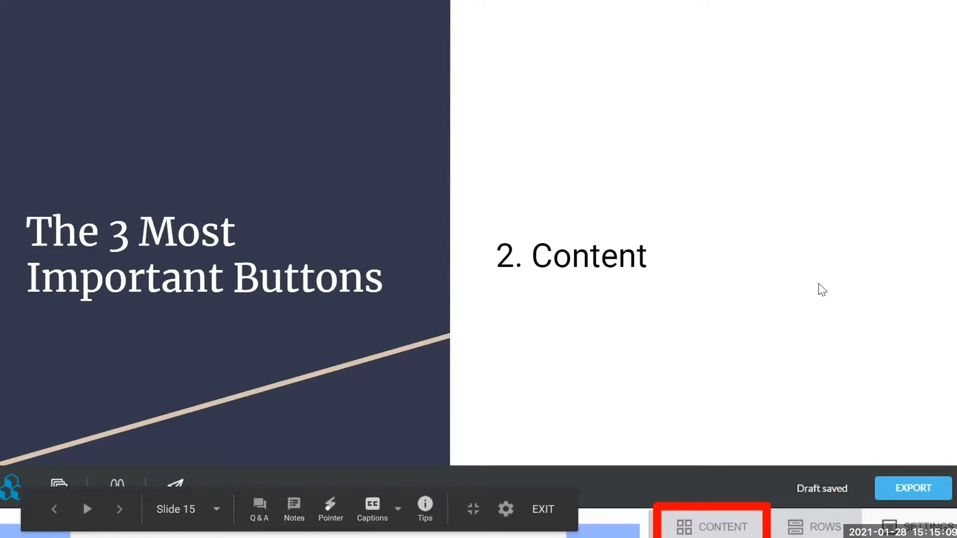
{"action": "key", "text": "Right"}
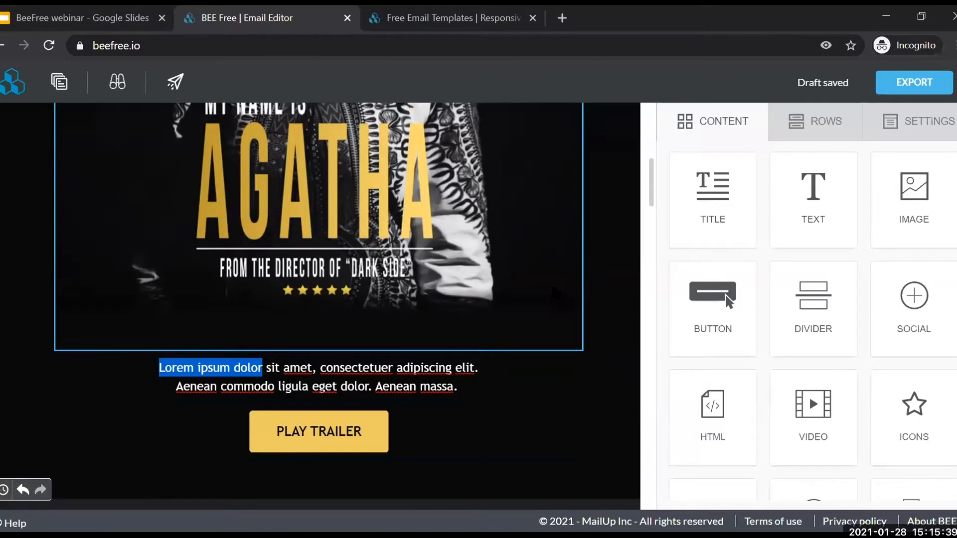
- Examine the large "My Name Is Agatha" hero image in the email and the text beneath it
{"action": "scroll", "coordinate": [567, 295], "scroll_direction": "up", "scroll_amount": 3}
{"action": "scroll", "coordinate": [540, 244], "scroll_direction": "up", "scroll_amount": 5}
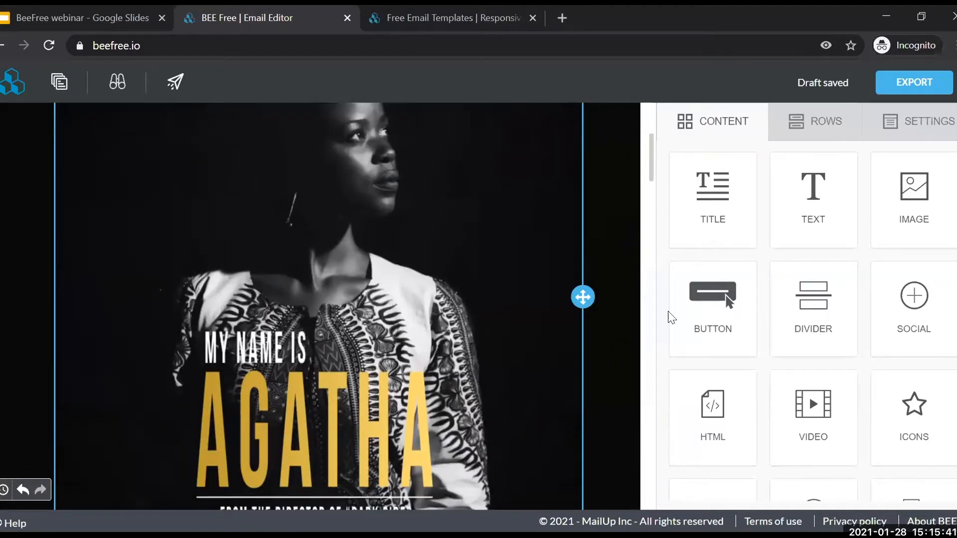
{"action": "scroll", "coordinate": [465, 289], "scroll_direction": "down", "scroll_amount": 4}
{"action": "scroll", "coordinate": [212, 286], "scroll_direction": "down", "scroll_amount": 2}
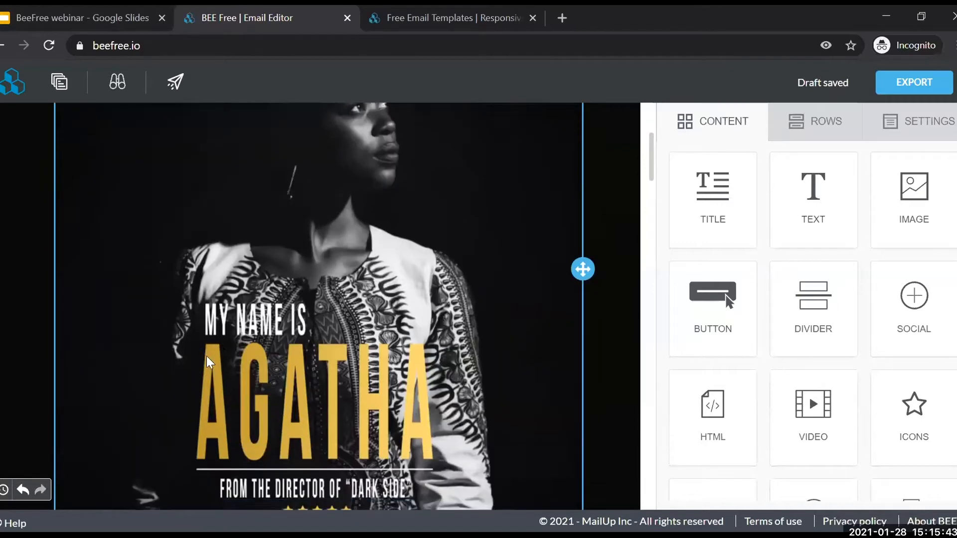
{"action": "scroll", "coordinate": [250, 182], "scroll_direction": "up", "scroll_amount": 4}
{"action": "scroll", "coordinate": [451, 118], "scroll_direction": "up", "scroll_amount": 1}
{"action": "scroll", "coordinate": [380, 132], "scroll_direction": "down", "scroll_amount": 4}
{"action": "scroll", "coordinate": [415, 245], "scroll_direction": "down", "scroll_amount": 1}
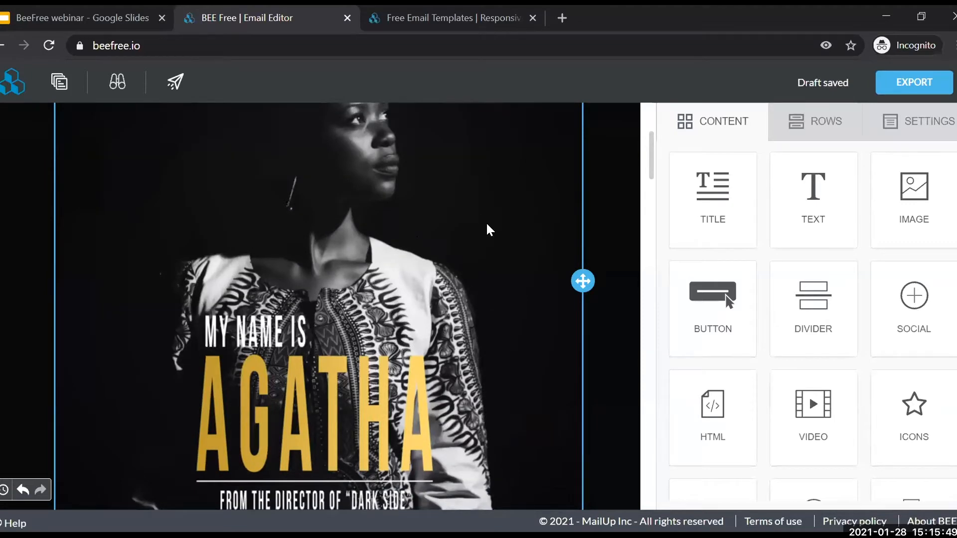
{"action": "scroll", "coordinate": [560, 235], "scroll_direction": "down", "scroll_amount": 3}
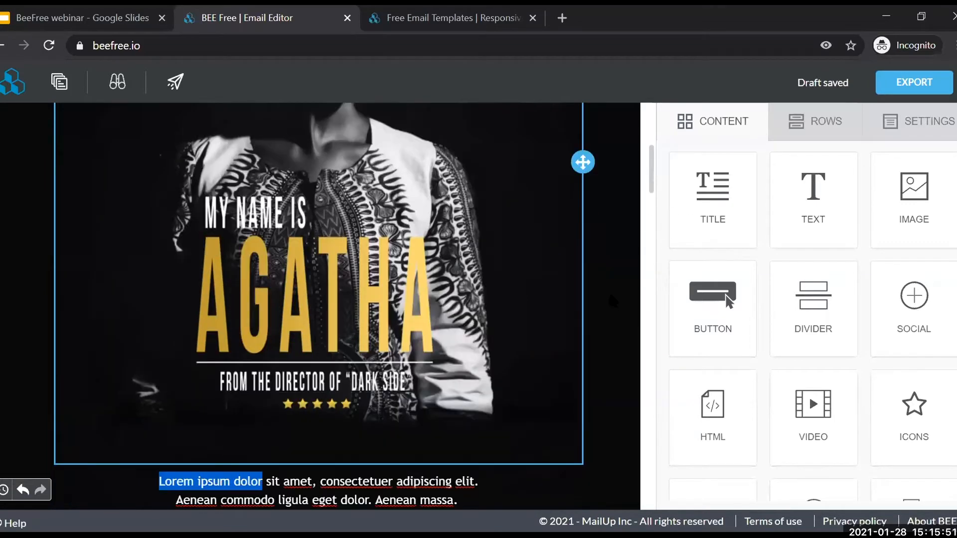
- Add a title block above the Lorem ipsum paragraph with the text "Awesome author comes to Singapore"
{"action": "scroll", "coordinate": [507, 295], "scroll_direction": "down", "scroll_amount": 3}
{"action": "scroll", "coordinate": [507, 295], "scroll_direction": "down", "scroll_amount": 2}
{"action": "scroll", "coordinate": [572, 376], "scroll_direction": "up", "scroll_amount": 1}
{"action": "left_click", "coordinate": [578, 304]}
{"action": "left_click", "coordinate": [589, 348]}
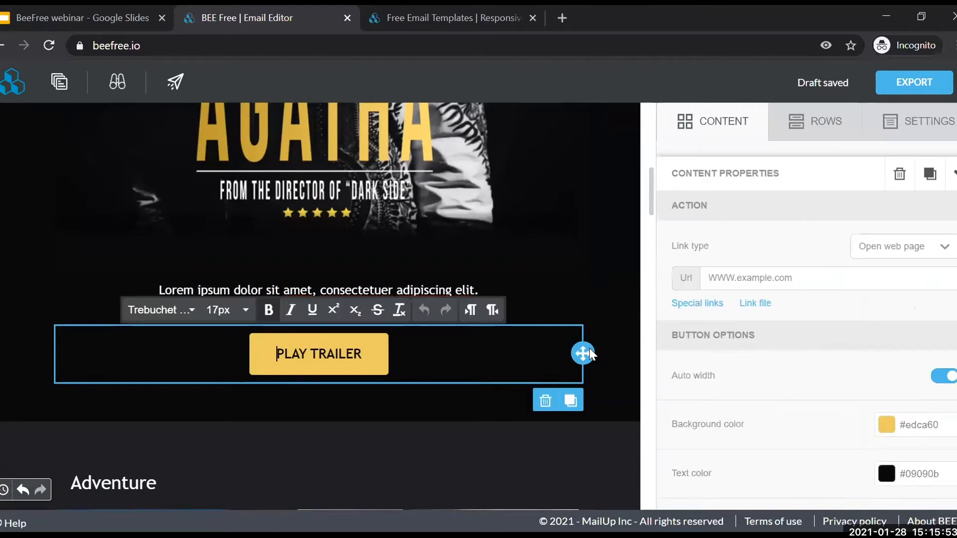
{"action": "left_click", "coordinate": [483, 265]}
{"action": "left_click_drag", "start_coordinate": [713, 199], "coordinate": [545, 299]}
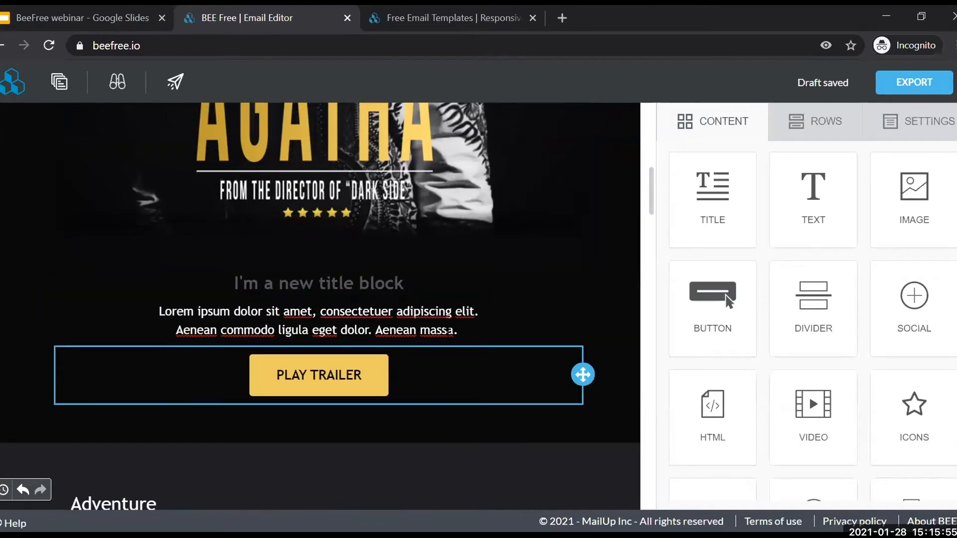
{"action": "triple_click", "coordinate": [282, 283]}
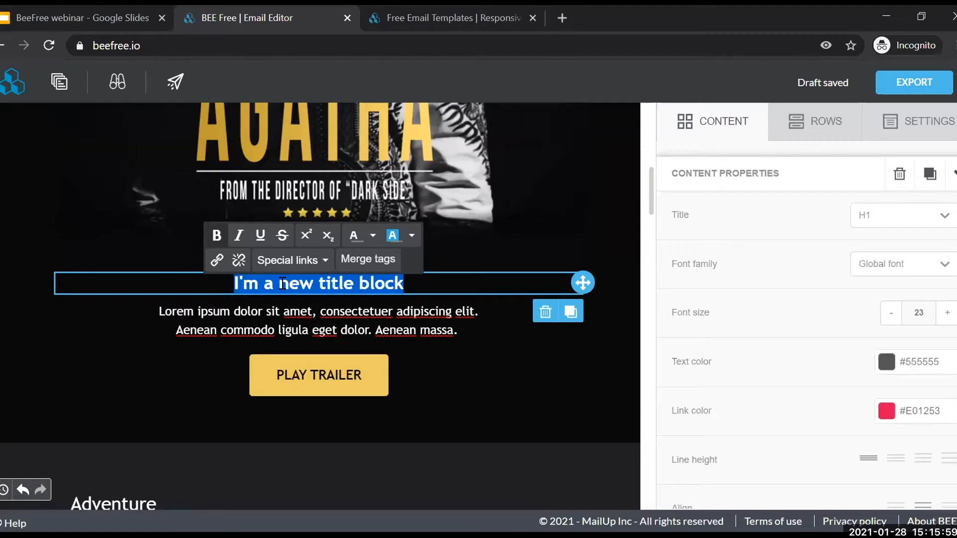
{"action": "type", "text": "Awesome author comes to Singapore"}
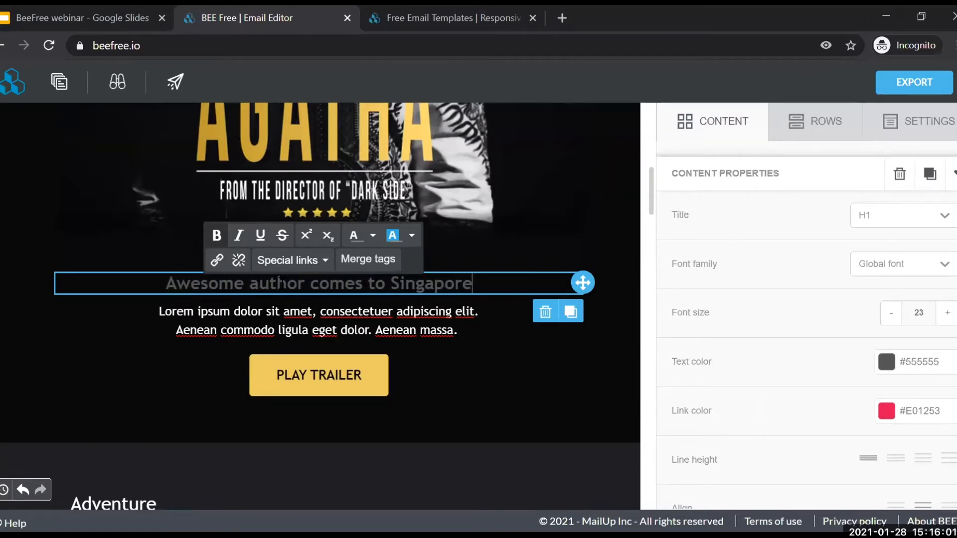
- Set the text color of the "Awesome author comes to Singapore" title to white (#ffffff)
{"action": "key", "text": "ctrl+a"}
{"action": "left_click", "coordinate": [373, 237]}
{"action": "left_click", "coordinate": [373, 236]}
{"action": "left_click", "coordinate": [915, 364]}
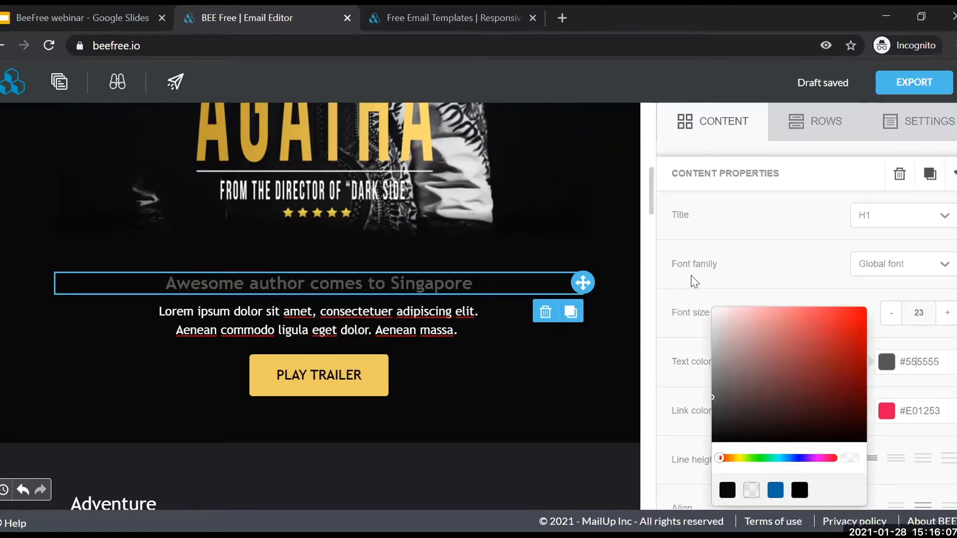
{"action": "left_click", "coordinate": [479, 312]}
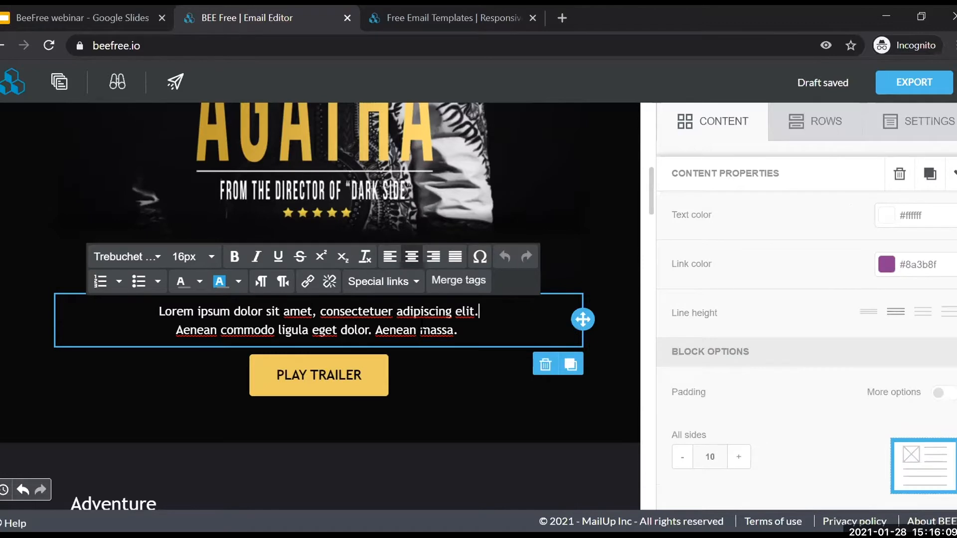
- Add a text block between the title and the Lorem ipsum paragraph and set its text color to white (#ffffff)
{"action": "left_click", "coordinate": [732, 122]}
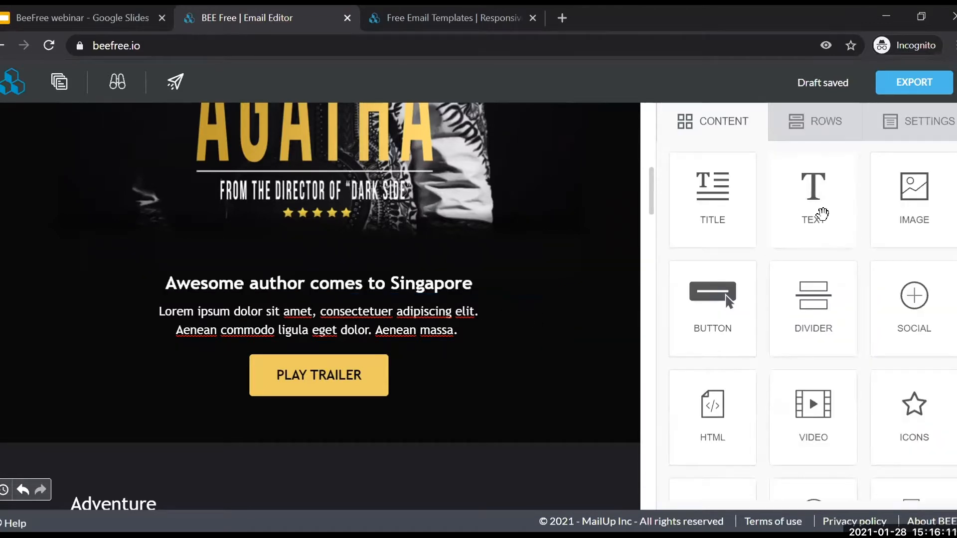
{"action": "left_click_drag", "start_coordinate": [822, 214], "coordinate": [455, 290]}
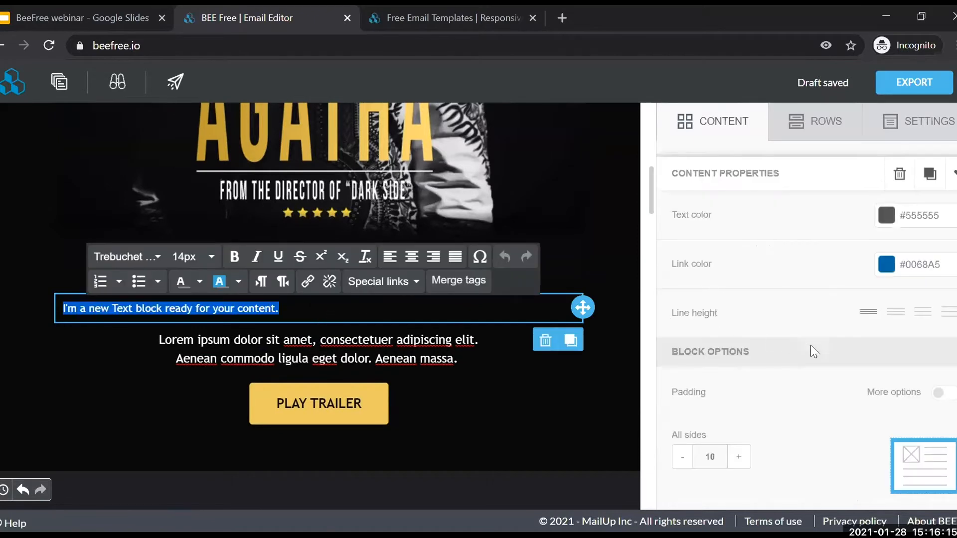
{"action": "left_click", "coordinate": [888, 217]}
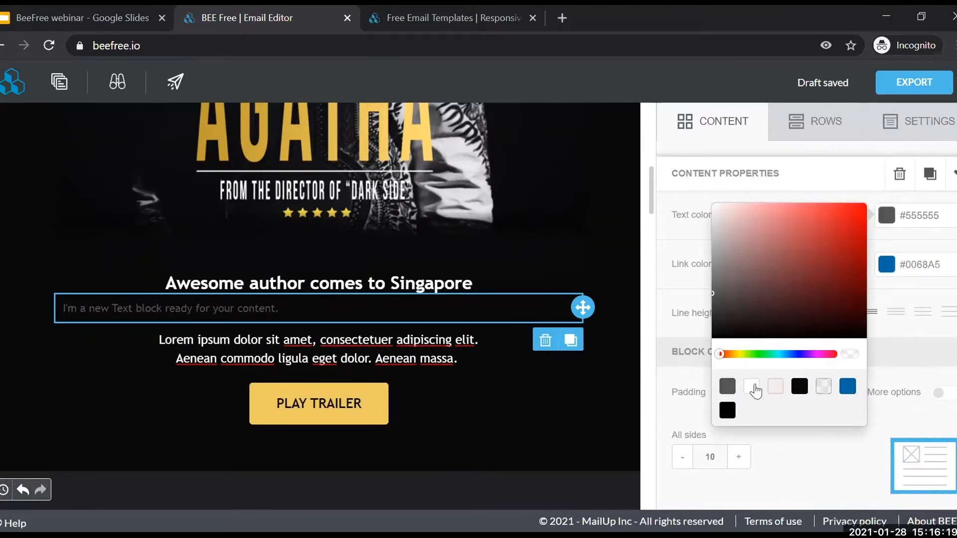
{"action": "left_click", "coordinate": [752, 387]}
- Extend the new text block's sentence with "asdfgdsfsd." and add a second line reading "asdsasd"
{"action": "left_click", "coordinate": [349, 308]}
{"action": "type", "text": "asdfgdsfsd."}
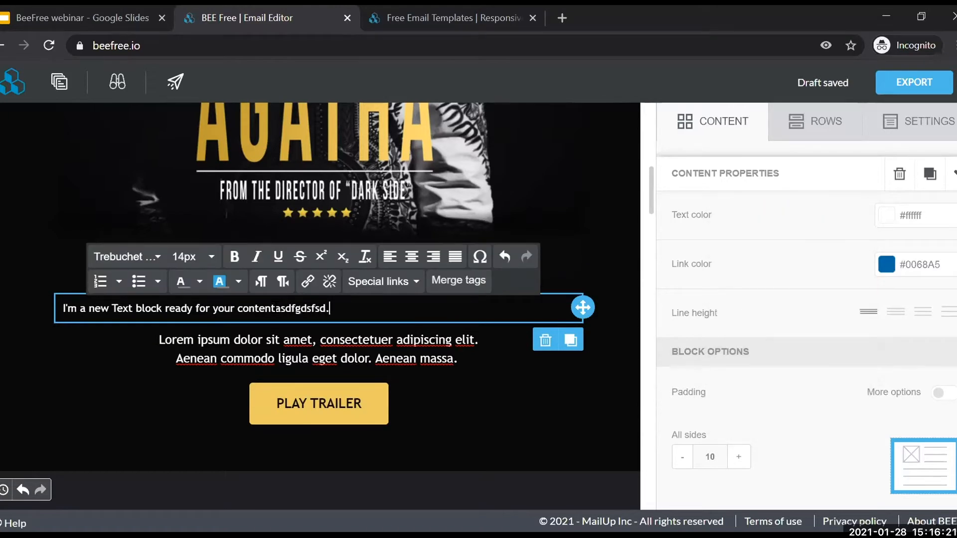
{"action": "key", "text": "Return"}
{"action": "type", "text": "asdsasd"}
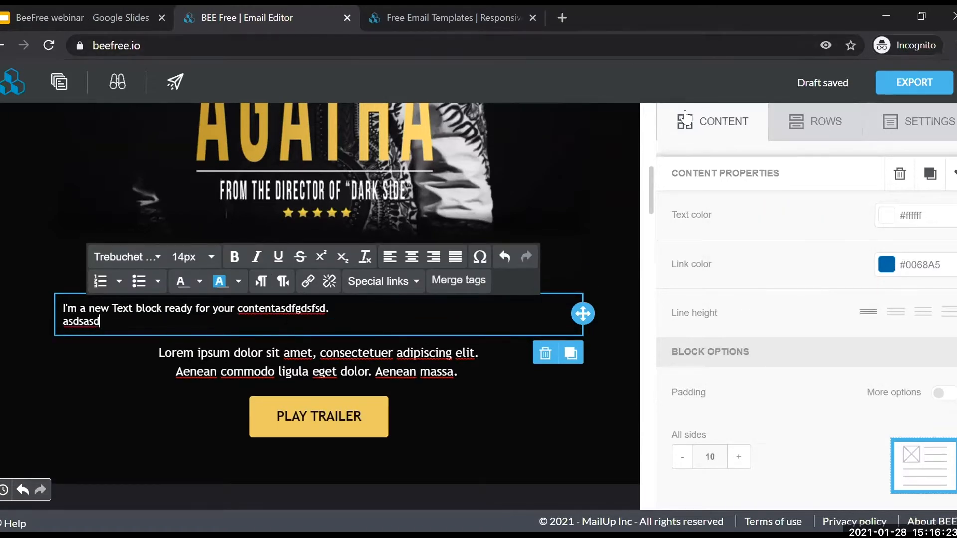
- Try moving the Lorem ipsum paragraph above the new text block and return it to its place above the Play Trailer button
{"action": "left_click", "coordinate": [685, 117]}
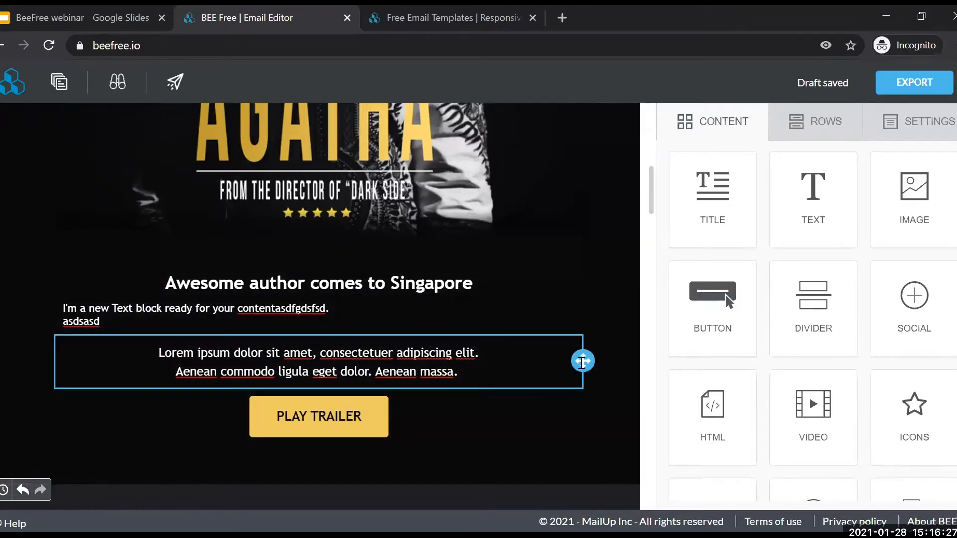
{"action": "left_click", "coordinate": [583, 362]}
{"action": "left_click", "coordinate": [582, 314]}
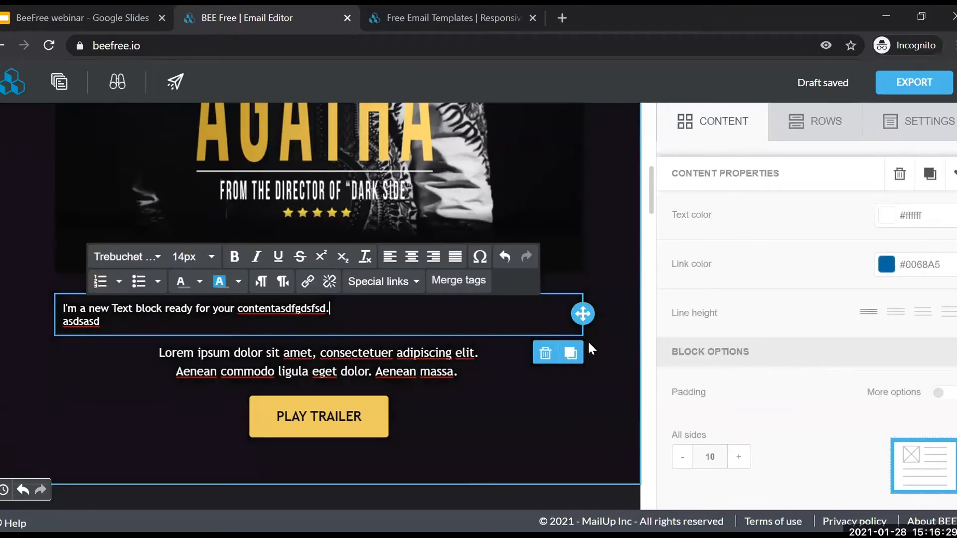
{"action": "left_click", "coordinate": [495, 365]}
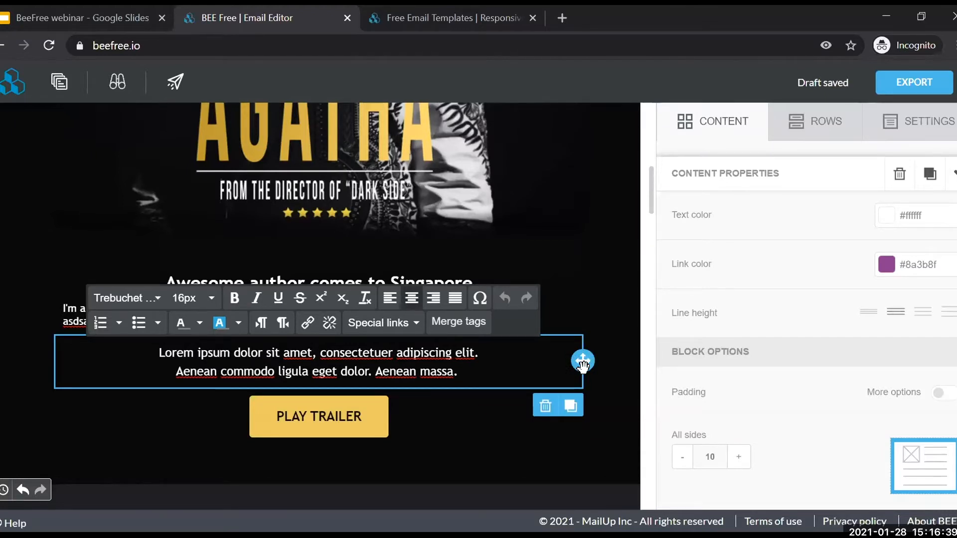
{"action": "left_click_drag", "start_coordinate": [582, 363], "coordinate": [571, 299]}
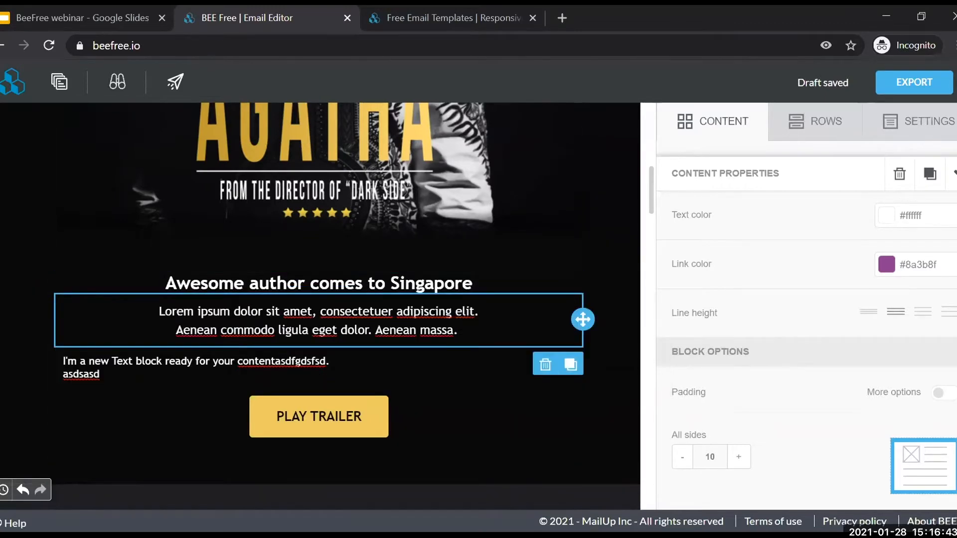
{"action": "left_click_drag", "start_coordinate": [475, 497], "coordinate": [479, 446]}
{"action": "left_click_drag", "start_coordinate": [582, 454], "coordinate": [545, 355]}
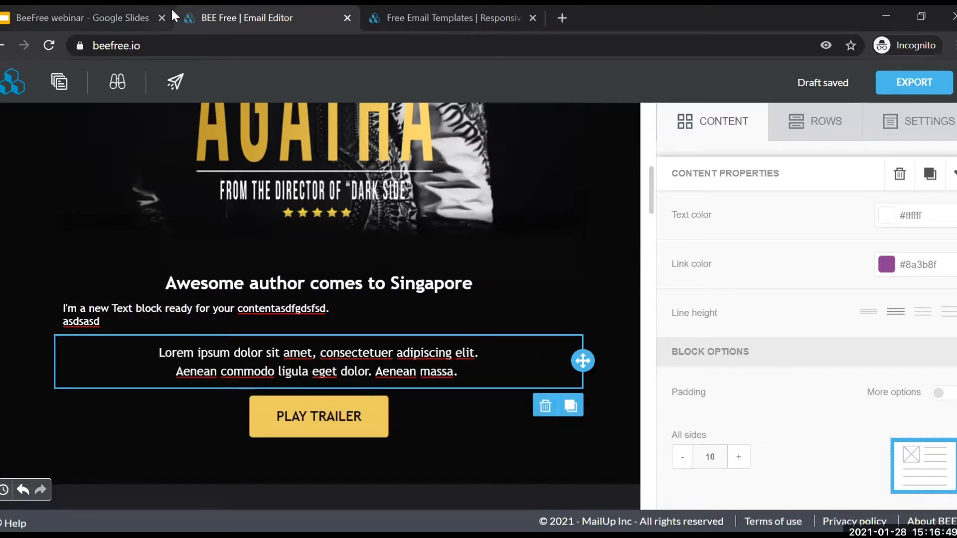
- Examine the title block's properties, including heading level, font, colors, alignment, padding and the options for hiding it on desktop or mobile
{"action": "left_click", "coordinate": [717, 118]}
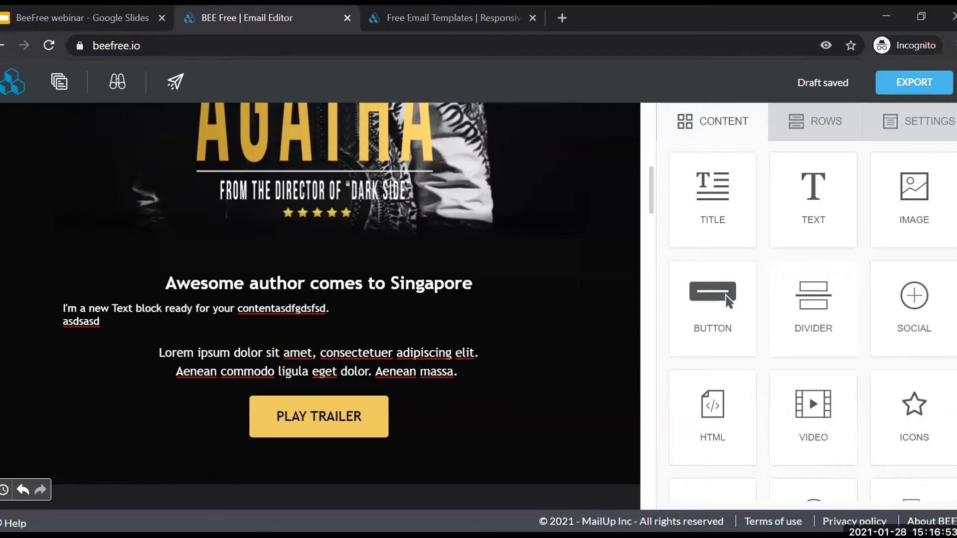
{"action": "left_click", "coordinate": [423, 362]}
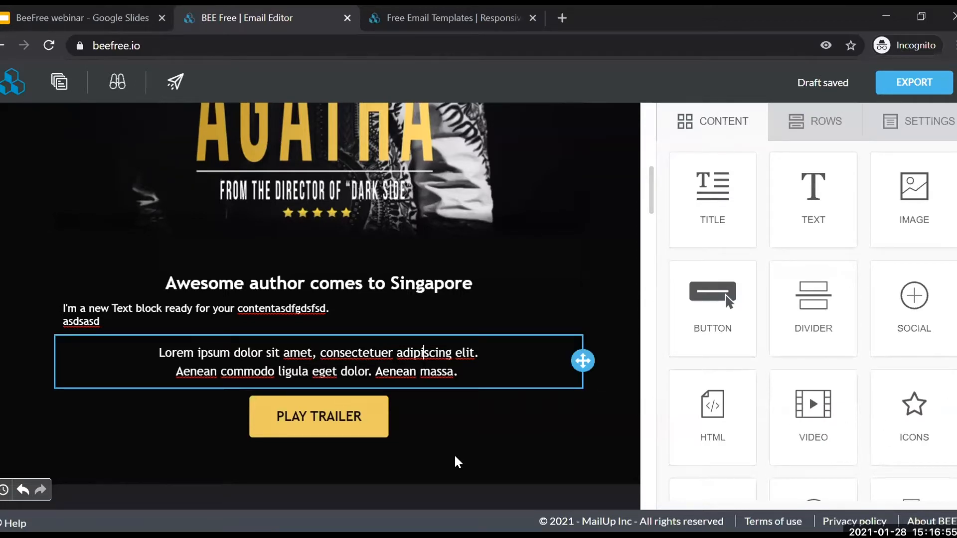
{"action": "left_click", "coordinate": [204, 283]}
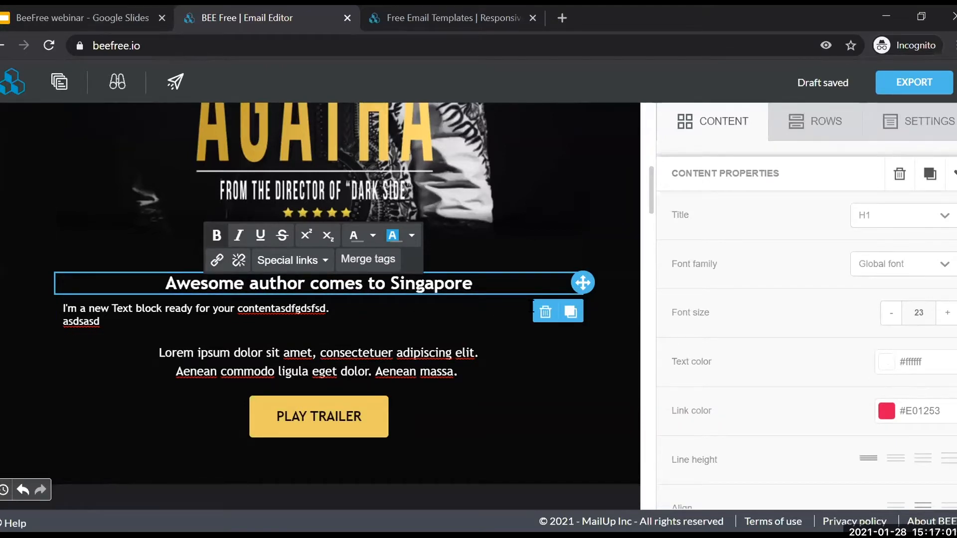
{"action": "left_click_drag", "start_coordinate": [175, 283], "coordinate": [513, 294]}
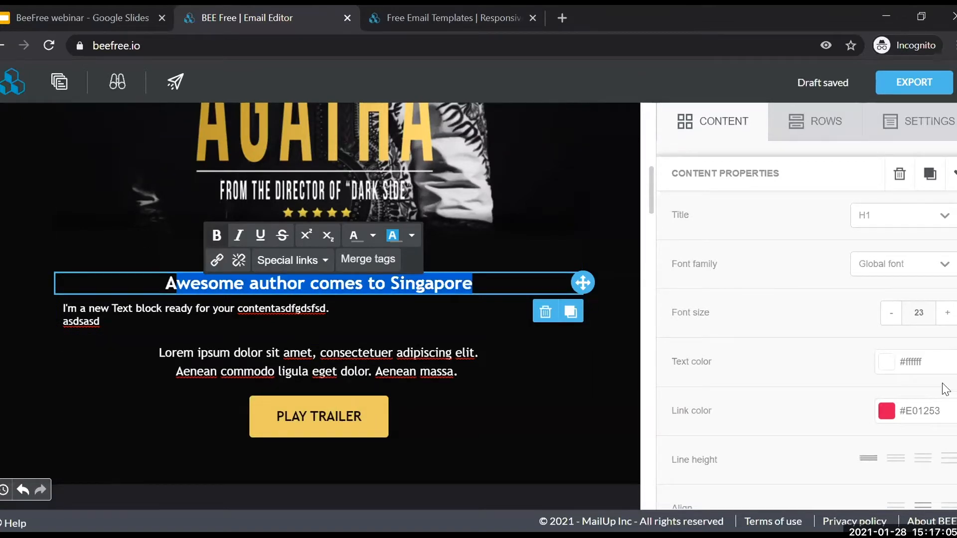
{"action": "left_click", "coordinate": [925, 363]}
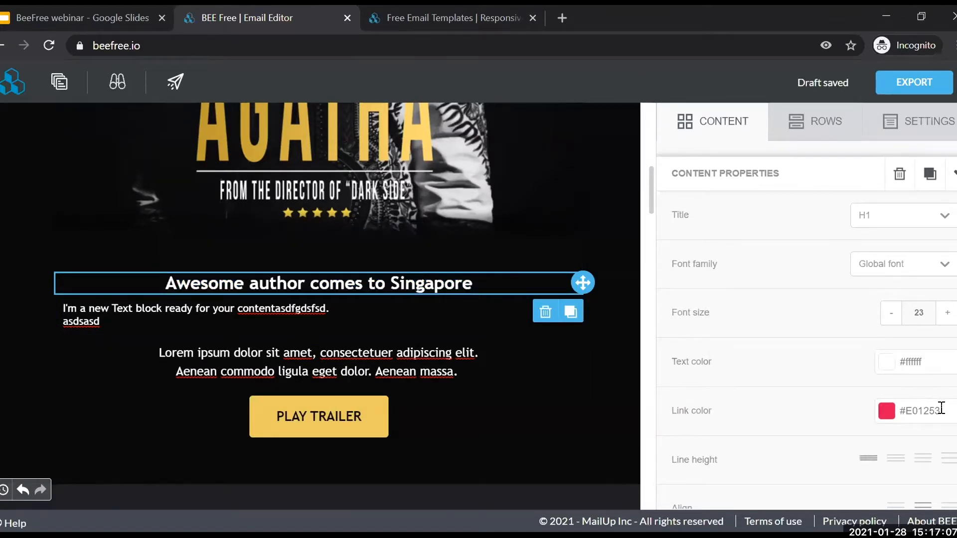
{"action": "scroll", "coordinate": [941, 408], "scroll_direction": "down", "scroll_amount": 7}
{"action": "scroll", "coordinate": [940, 406], "scroll_direction": "up", "scroll_amount": 5}
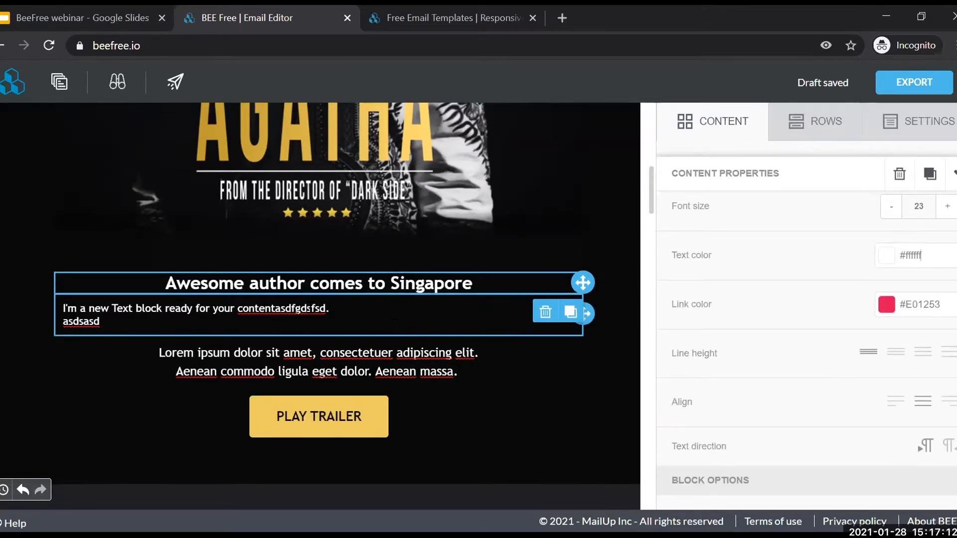
{"action": "scroll", "coordinate": [918, 366], "scroll_direction": "down", "scroll_amount": 4}
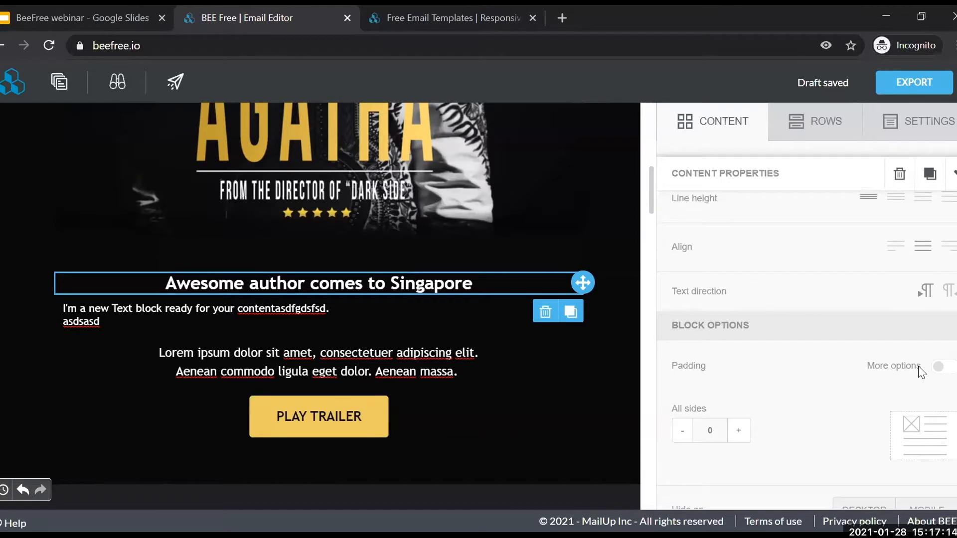
{"action": "scroll", "coordinate": [920, 363], "scroll_direction": "up", "scroll_amount": 3}
{"action": "scroll", "coordinate": [829, 373], "scroll_direction": "down", "scroll_amount": 3}
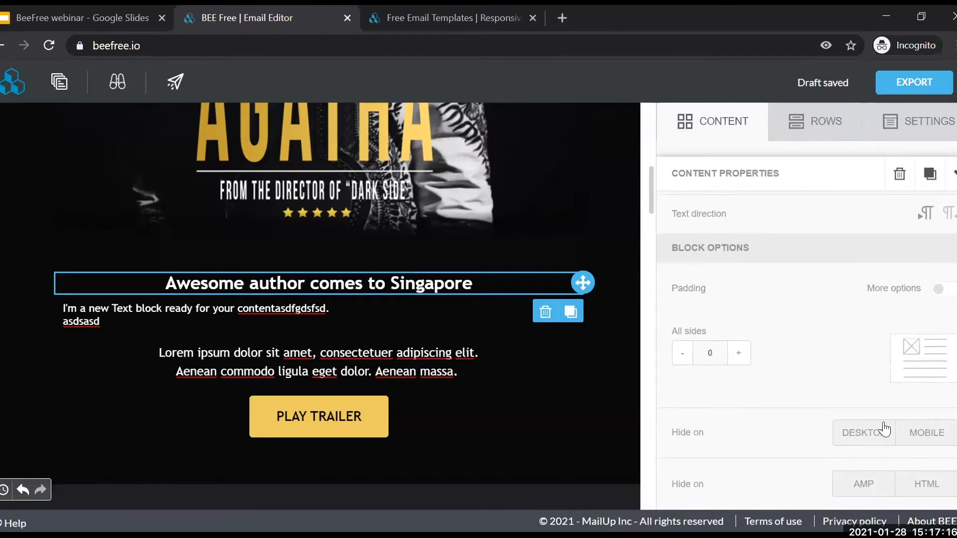
{"action": "scroll", "coordinate": [793, 391], "scroll_direction": "up", "scroll_amount": 6}
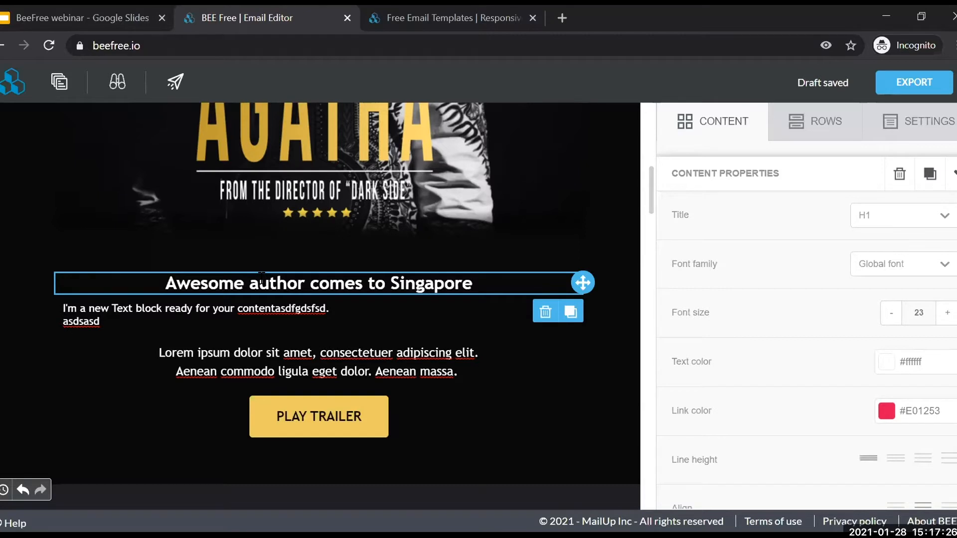
- Color only the words "author comes" in the title cyan
{"action": "left_click_drag", "start_coordinate": [177, 283], "coordinate": [469, 283]}
{"action": "left_click", "coordinate": [561, 278]}
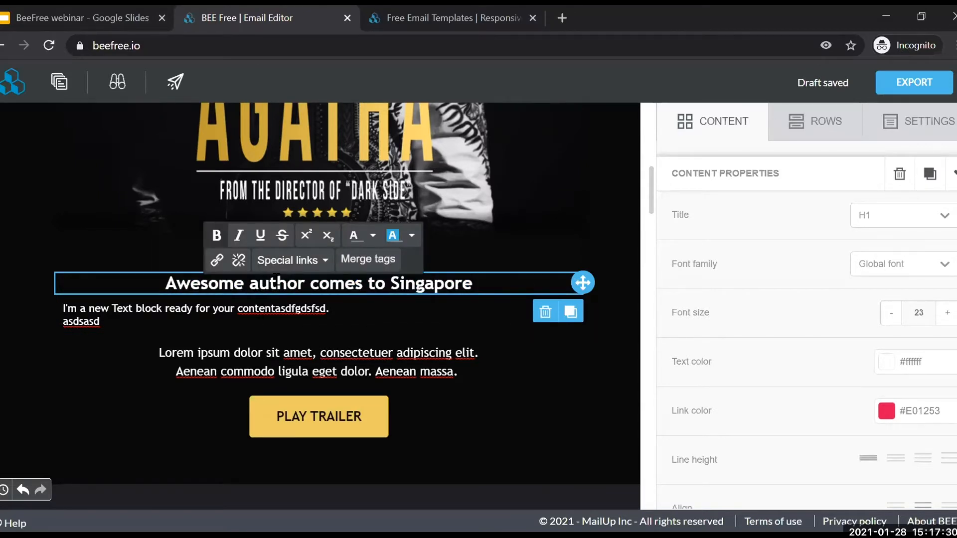
{"action": "double_click", "coordinate": [276, 283]}
{"action": "left_click_drag", "start_coordinate": [250, 283], "coordinate": [363, 283]}
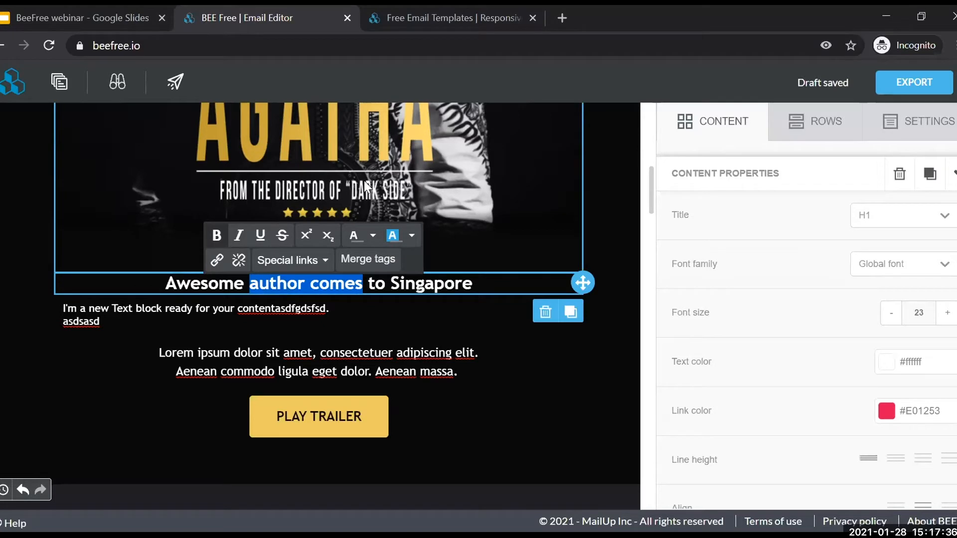
{"action": "left_click", "coordinate": [372, 236]}
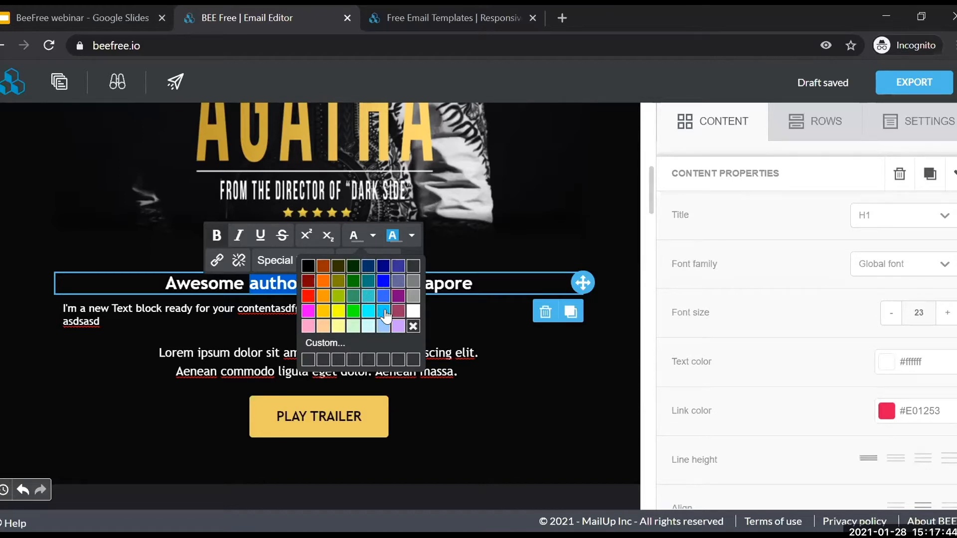
{"action": "left_click", "coordinate": [370, 312]}
{"action": "left_click", "coordinate": [332, 314]}
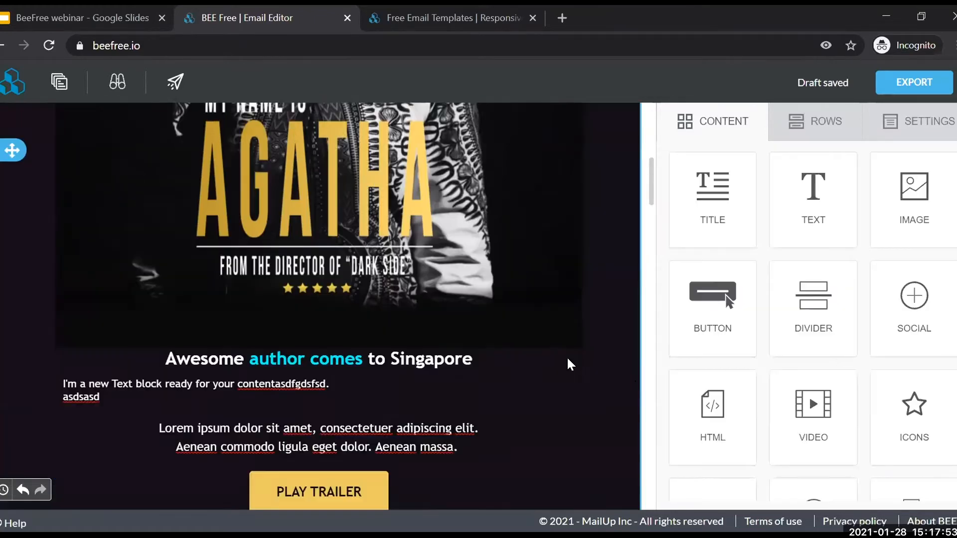
- Add two empty image blocks beneath the Play Trailer button, one at the end of the row and one directly under the button
{"action": "scroll", "coordinate": [568, 359], "scroll_direction": "up", "scroll_amount": 1}
{"action": "scroll", "coordinate": [567, 357], "scroll_direction": "up", "scroll_amount": 3}
{"action": "scroll", "coordinate": [567, 356], "scroll_direction": "down", "scroll_amount": 4}
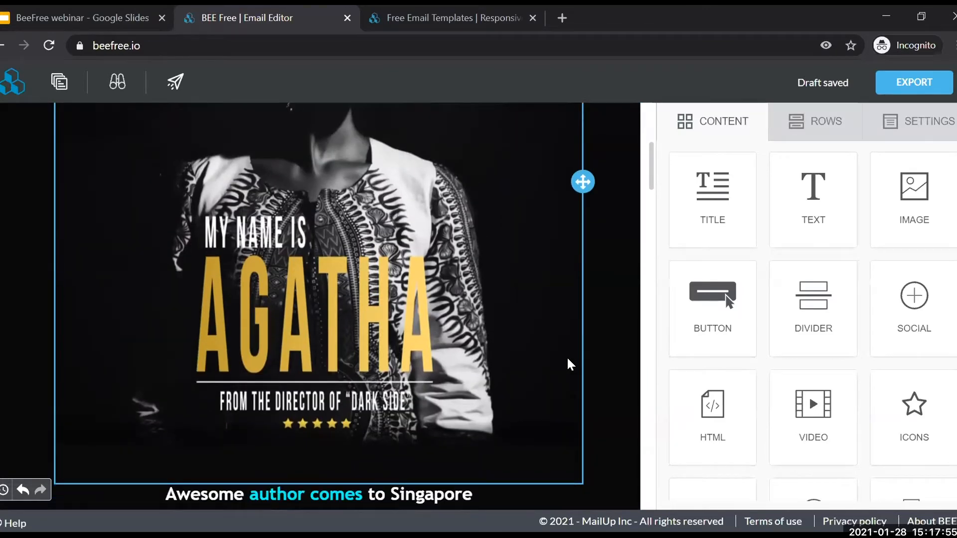
{"action": "scroll", "coordinate": [568, 360], "scroll_direction": "down", "scroll_amount": 3}
{"action": "left_click_drag", "start_coordinate": [912, 199], "coordinate": [450, 393]}
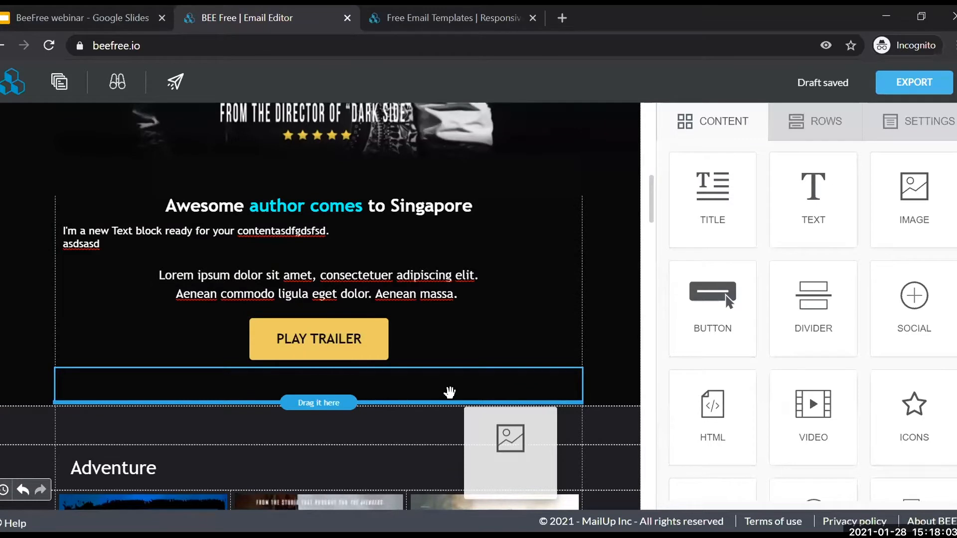
{"action": "left_click_drag", "start_coordinate": [449, 393], "coordinate": [451, 394]}
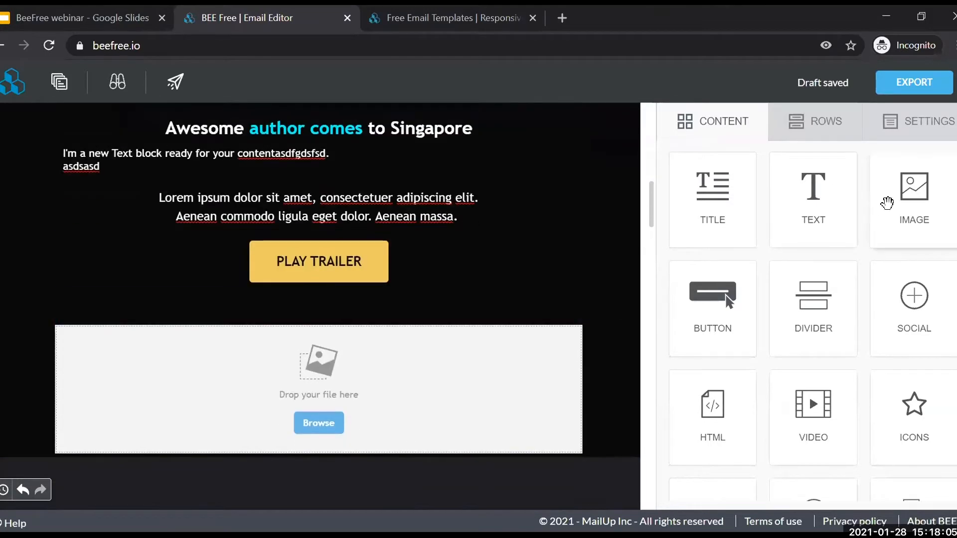
{"action": "left_click_drag", "start_coordinate": [906, 198], "coordinate": [479, 296]}
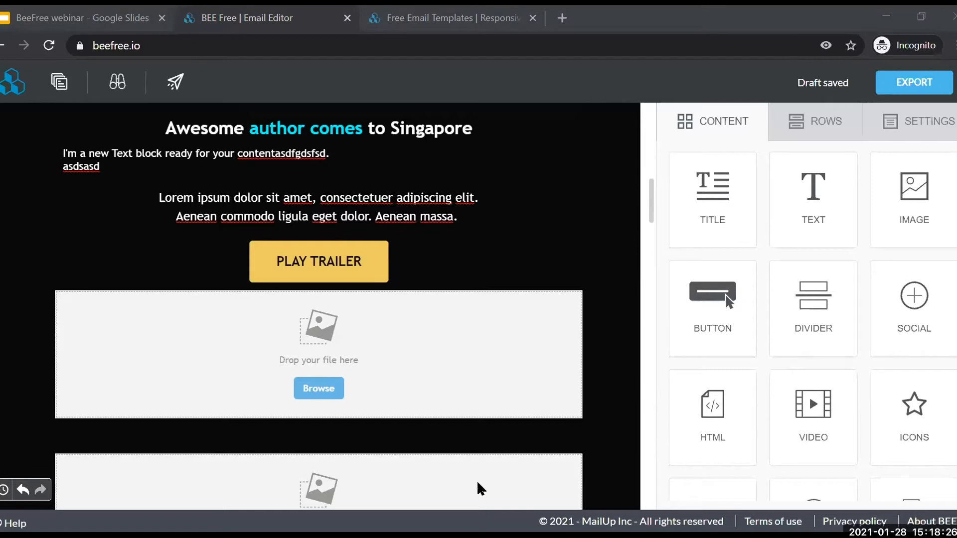
- Place the image file TheThree-BodyProblem.jpg in the image block directly under the Play Trailer button
{"action": "left_click_drag", "start_coordinate": [476, 481], "coordinate": [375, 357]}
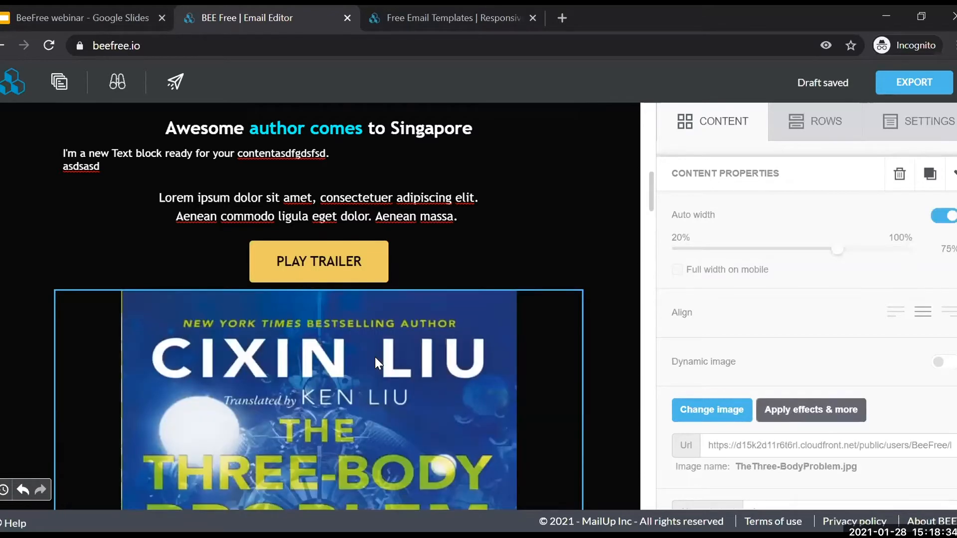
{"action": "scroll", "coordinate": [514, 325], "scroll_direction": "down", "scroll_amount": 10}
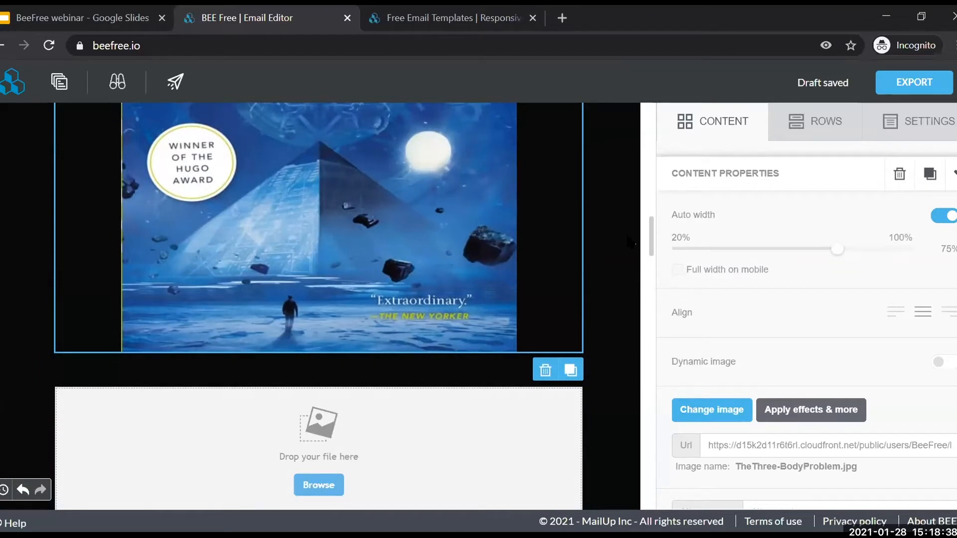
- Turn off auto width for the book cover image and set its width to 40%
{"action": "scroll", "coordinate": [502, 252], "scroll_direction": "up", "scroll_amount": 10}
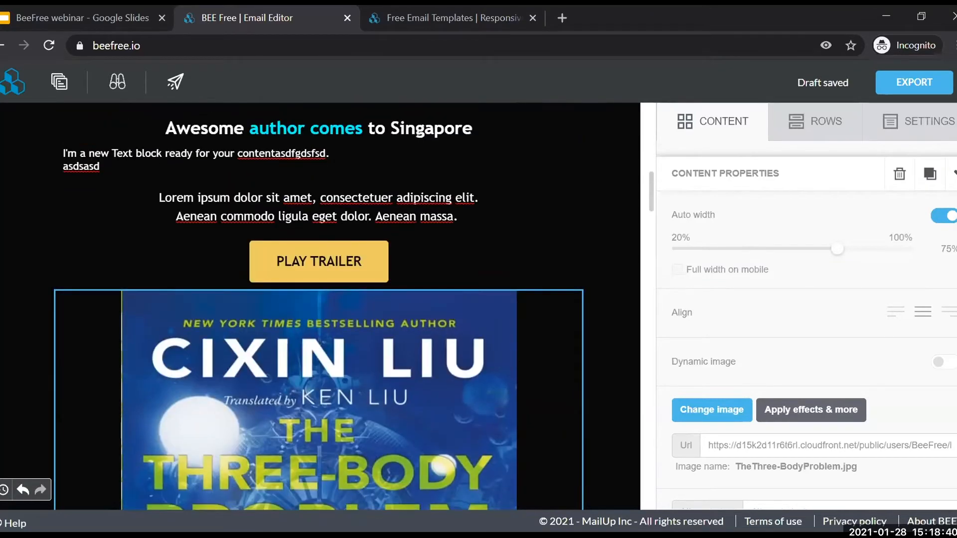
{"action": "scroll", "coordinate": [509, 249], "scroll_direction": "down", "scroll_amount": 3}
{"action": "left_click", "coordinate": [941, 219]}
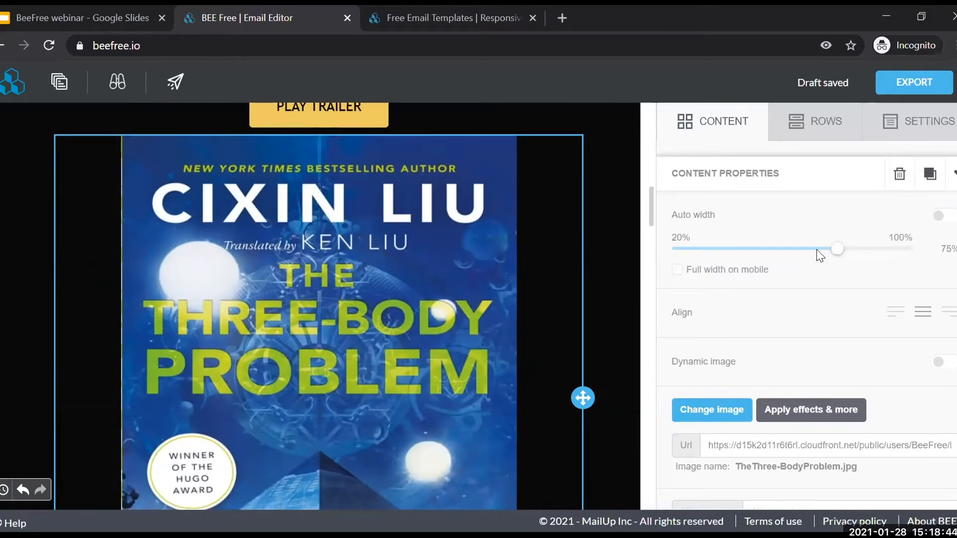
{"action": "left_click_drag", "start_coordinate": [838, 248], "coordinate": [762, 249]}
{"action": "key", "text": "Left"}
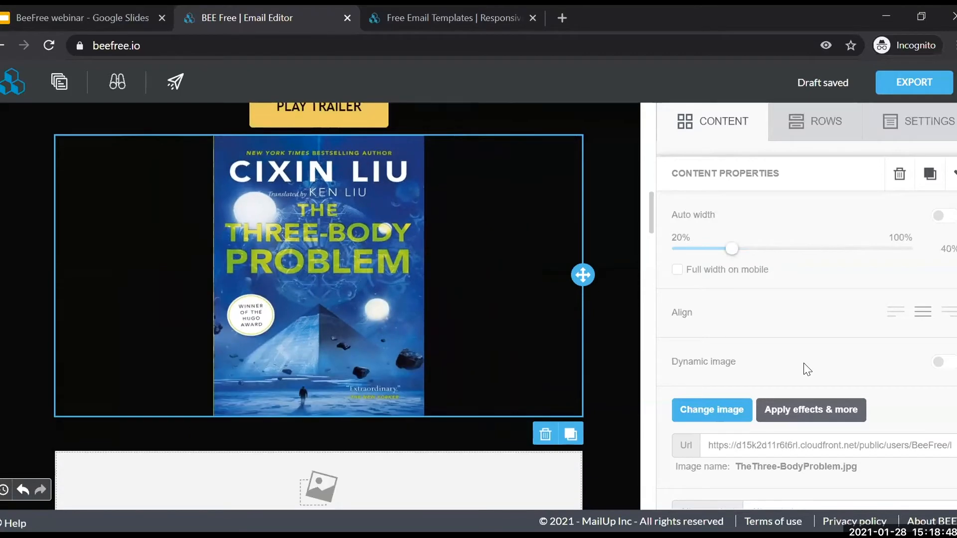
- Make the book cover image display at full width on mobile
{"action": "scroll", "coordinate": [698, 297], "scroll_direction": "down", "scroll_amount": 5}
{"action": "scroll", "coordinate": [681, 277], "scroll_direction": "up", "scroll_amount": 5}
{"action": "scroll", "coordinate": [444, 271], "scroll_direction": "up", "scroll_amount": 2}
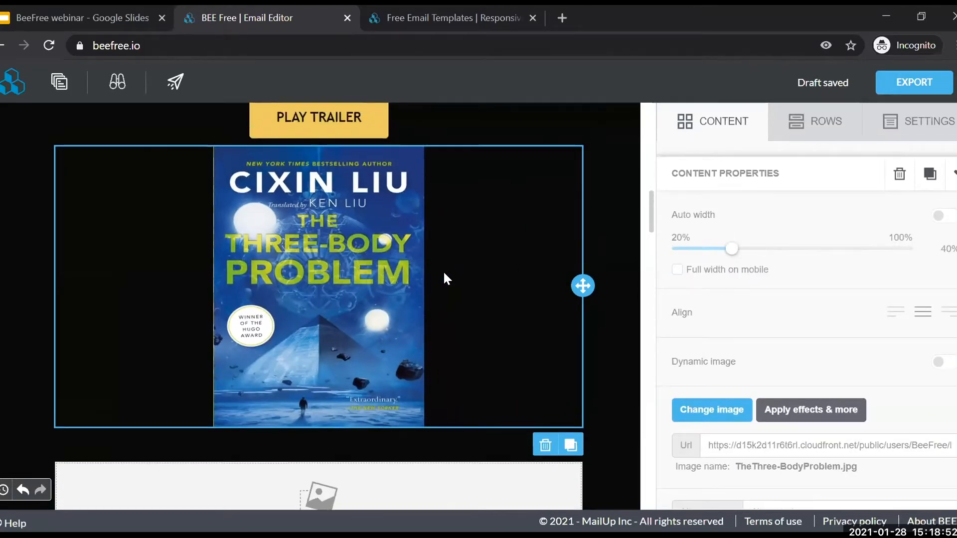
{"action": "left_click", "coordinate": [677, 270]}
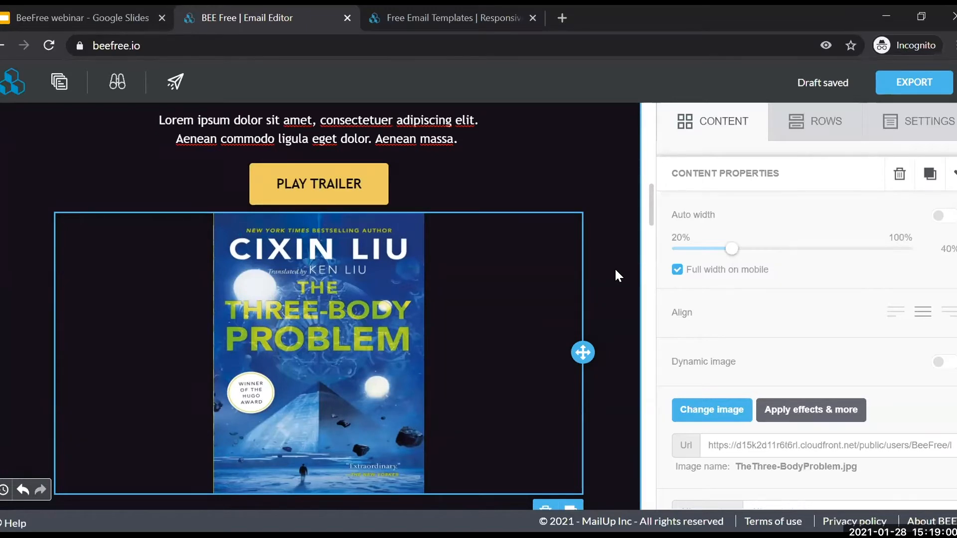
{"action": "scroll", "coordinate": [887, 371], "scroll_direction": "down", "scroll_amount": 5}
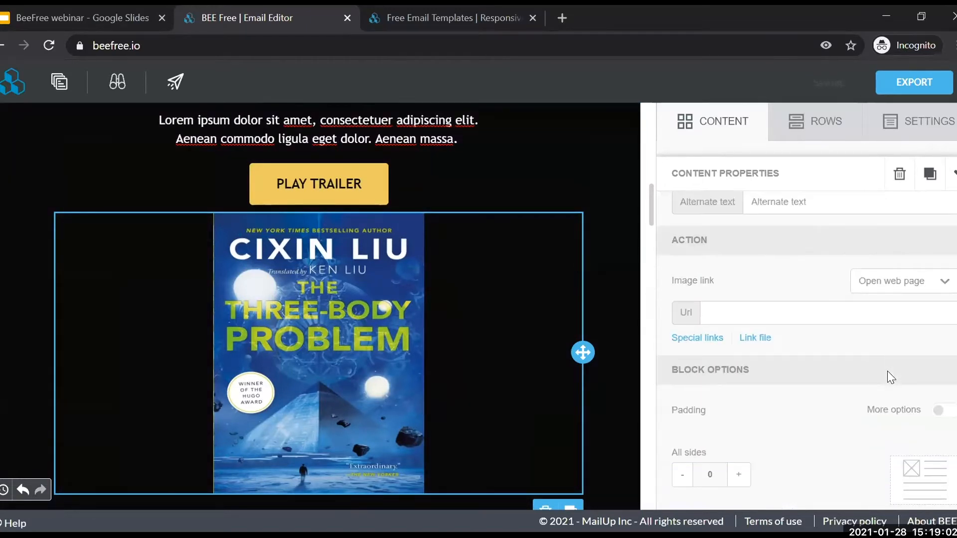
{"action": "scroll", "coordinate": [887, 371], "scroll_direction": "up", "scroll_amount": 5}
{"action": "scroll", "coordinate": [466, 319], "scroll_direction": "up", "scroll_amount": 2}
{"action": "scroll", "coordinate": [464, 309], "scroll_direction": "down", "scroll_amount": 4}
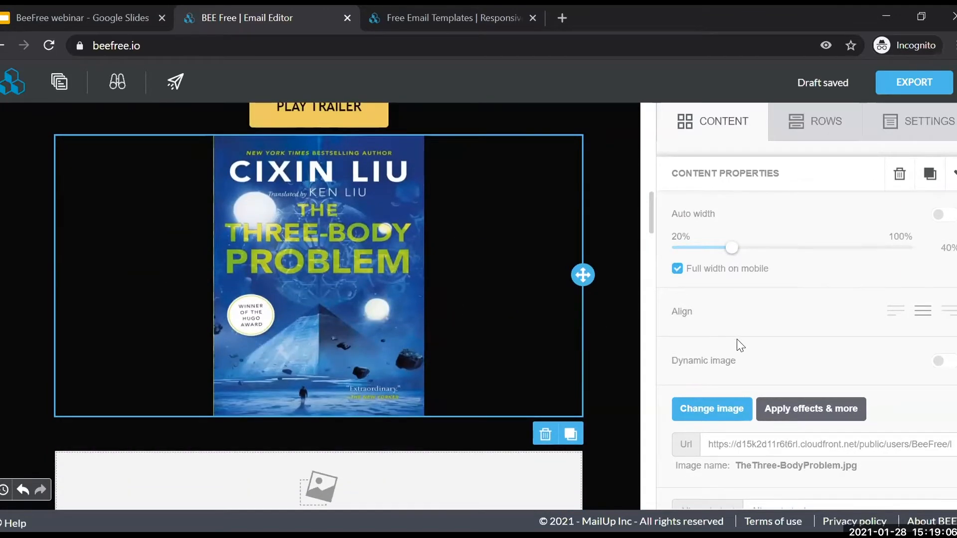
{"action": "scroll", "coordinate": [737, 342], "scroll_direction": "down", "scroll_amount": 4}
{"action": "scroll", "coordinate": [737, 339], "scroll_direction": "down", "scroll_amount": 2}
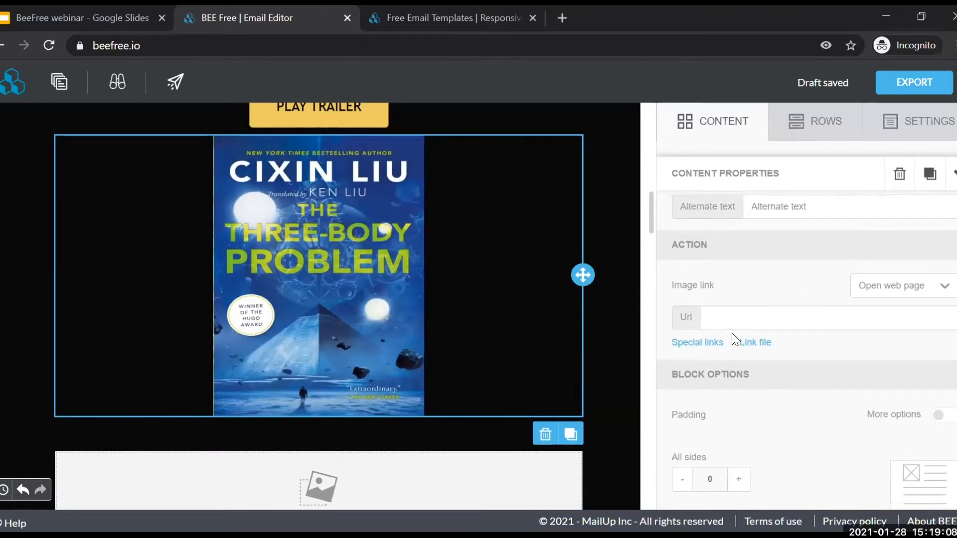
{"action": "scroll", "coordinate": [733, 334], "scroll_direction": "up", "scroll_amount": 6}
{"action": "scroll", "coordinate": [743, 304], "scroll_direction": "down", "scroll_amount": 7}
{"action": "scroll", "coordinate": [753, 247], "scroll_direction": "up", "scroll_amount": 2}
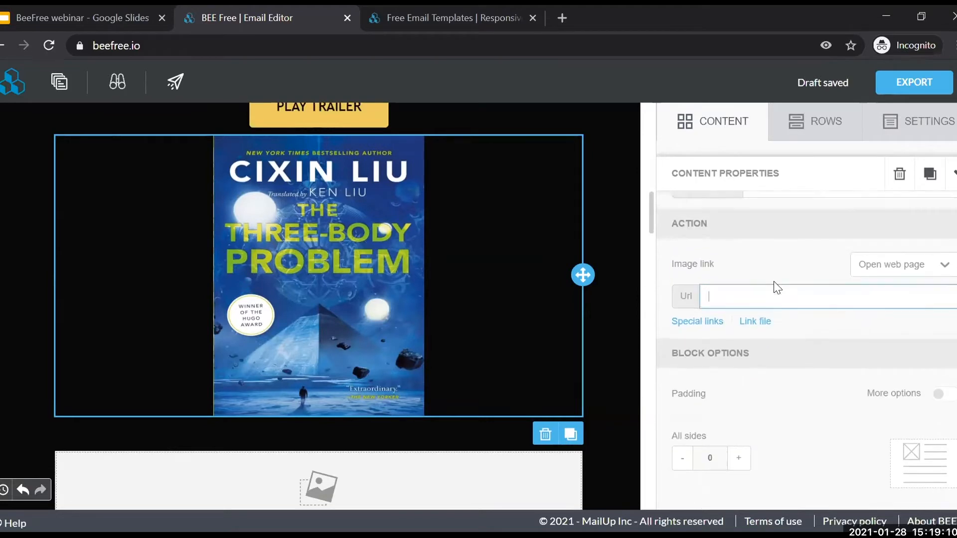
{"action": "left_click", "coordinate": [730, 331]}
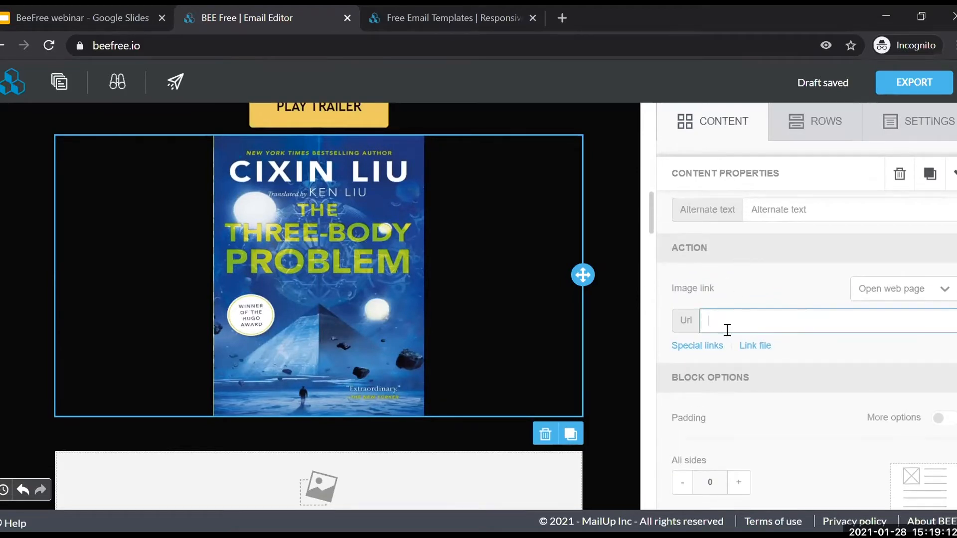
{"action": "type", "text": "www.nlb.gov.sg"}
- Compare the book cover image's source URL with its link URL, and close the image's properties
{"action": "scroll", "coordinate": [747, 331], "scroll_direction": "up", "scroll_amount": 4}
{"action": "scroll", "coordinate": [751, 369], "scroll_direction": "down", "scroll_amount": 2}
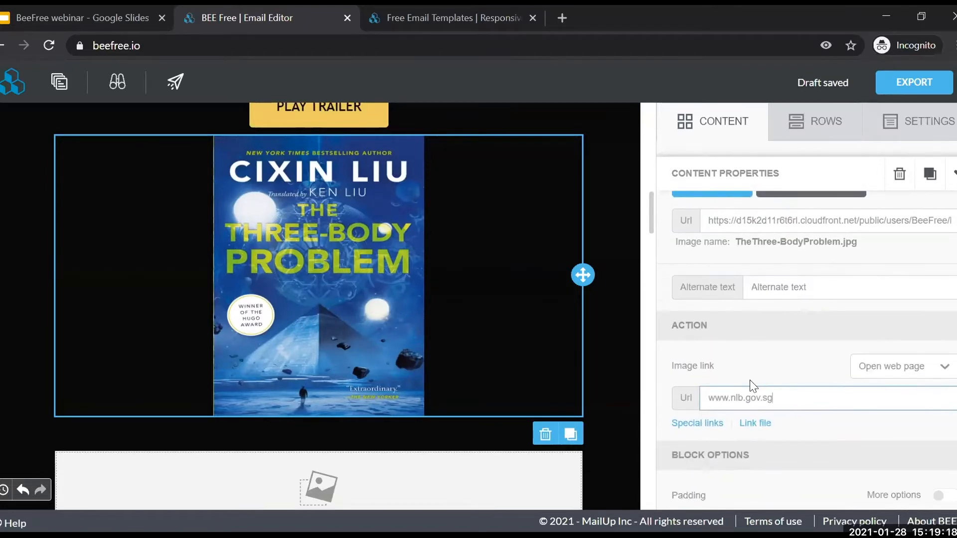
{"action": "scroll", "coordinate": [691, 389], "scroll_direction": "up", "scroll_amount": 4}
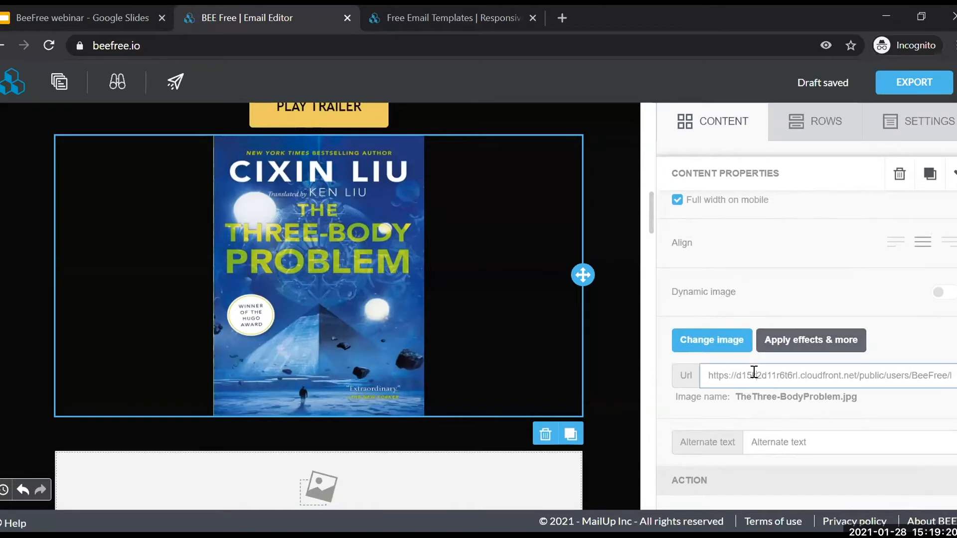
{"action": "scroll", "coordinate": [752, 376], "scroll_direction": "down", "scroll_amount": 2}
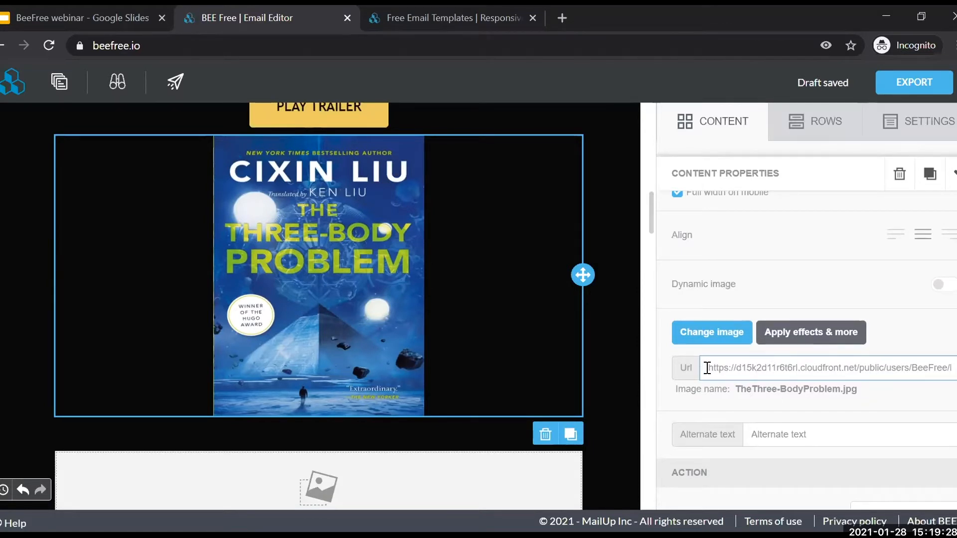
{"action": "key", "text": "ctrl+a"}
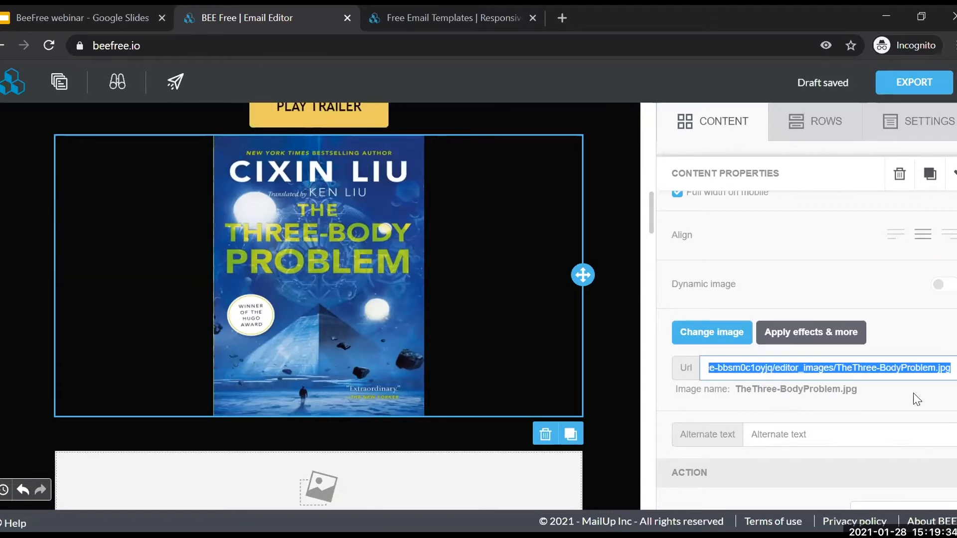
{"action": "left_click", "coordinate": [916, 399]}
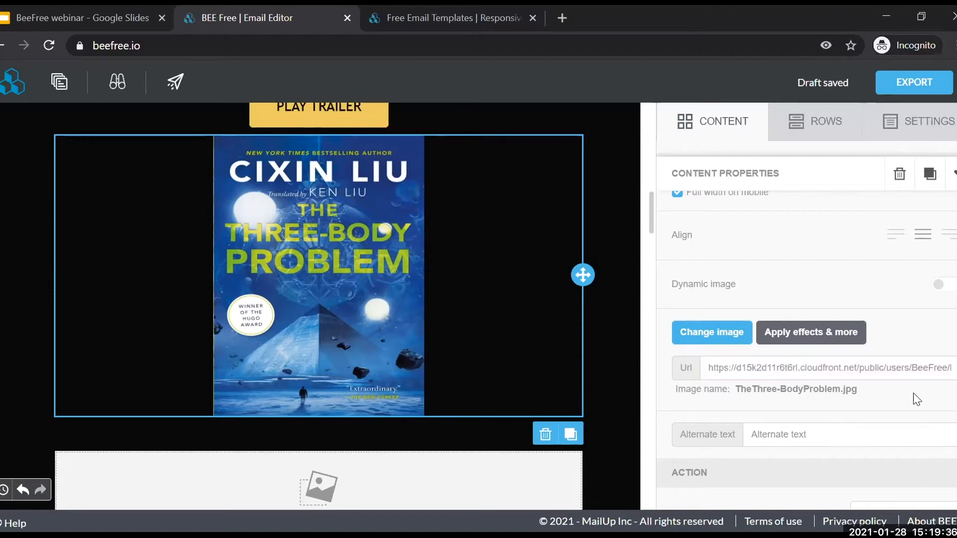
{"action": "scroll", "coordinate": [882, 391], "scroll_direction": "down", "scroll_amount": 3}
{"action": "left_click", "coordinate": [849, 386]}
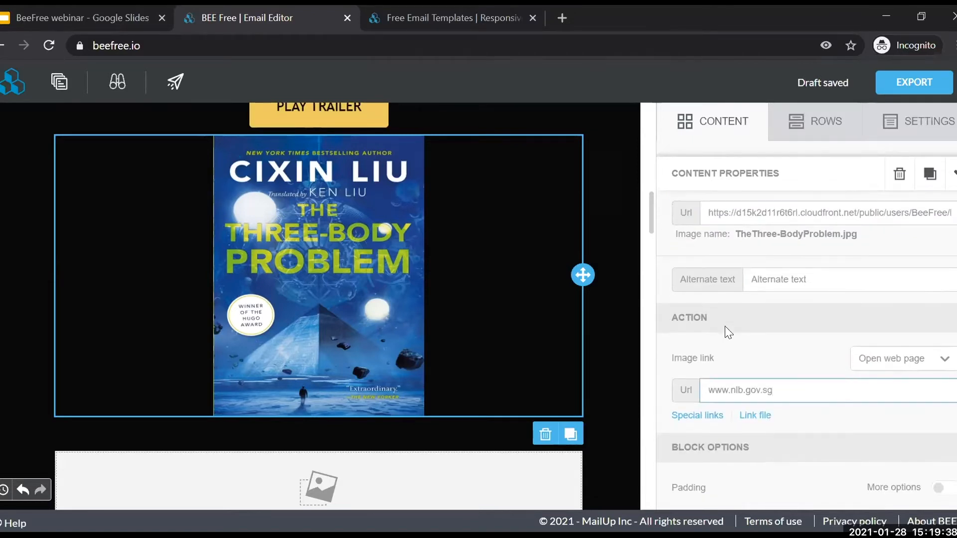
{"action": "left_click_drag", "start_coordinate": [773, 390], "coordinate": [721, 390]}
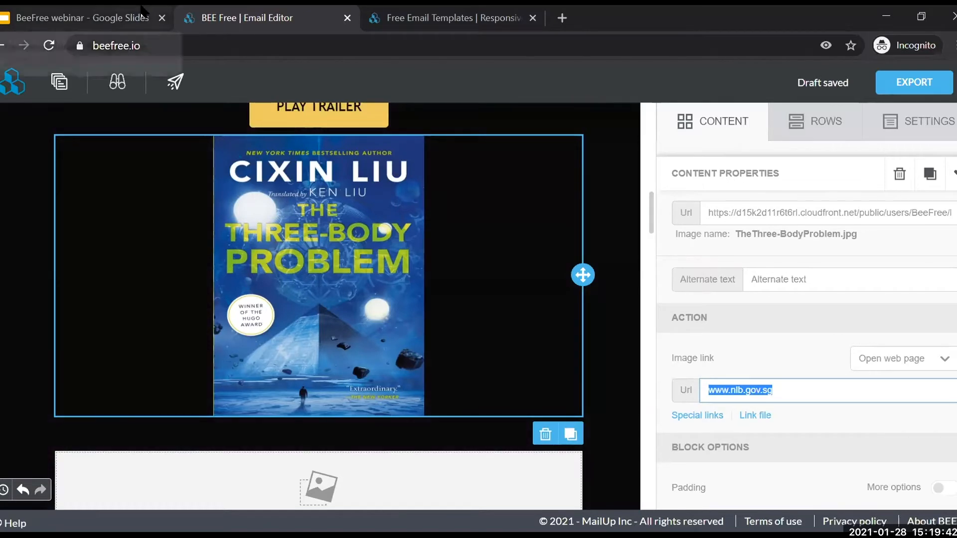
{"action": "left_click", "coordinate": [679, 121]}
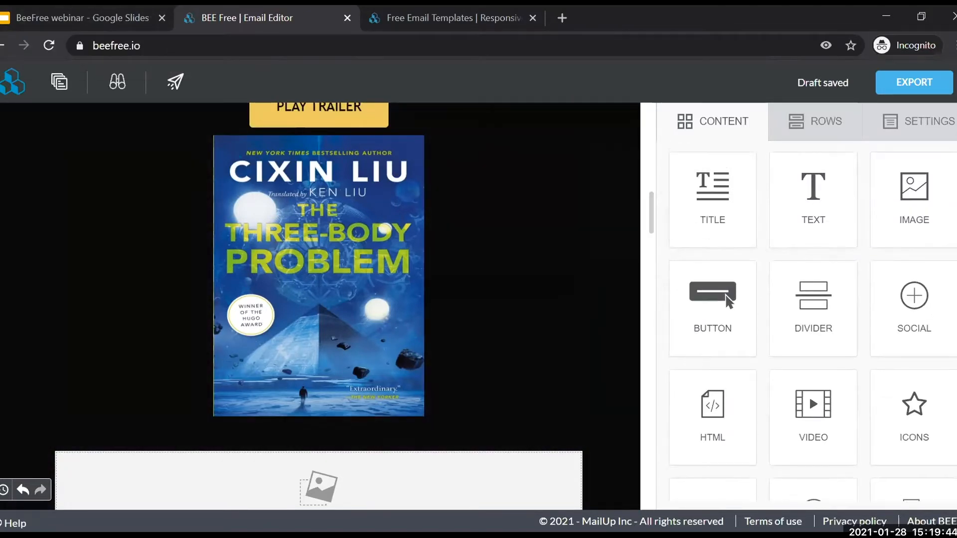
- Examine the Play Trailer button's label, link URL and button options
{"action": "scroll", "coordinate": [542, 222], "scroll_direction": "up", "scroll_amount": 3}
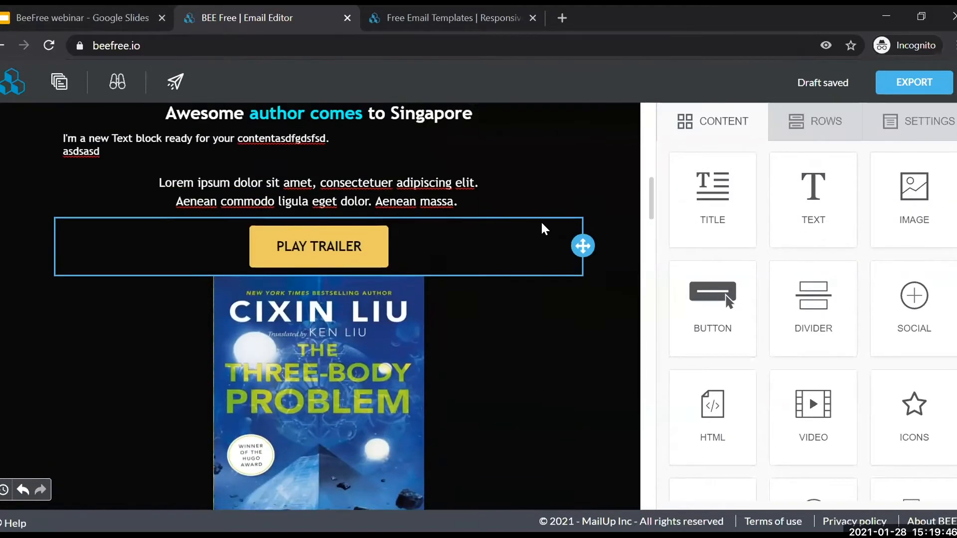
{"action": "scroll", "coordinate": [542, 222], "scroll_direction": "up", "scroll_amount": 2}
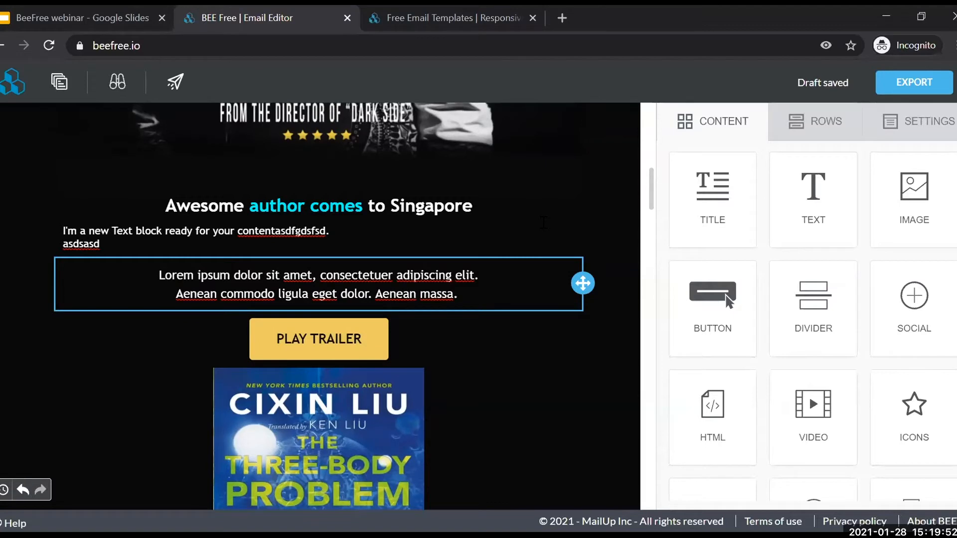
{"action": "left_click", "coordinate": [460, 333]}
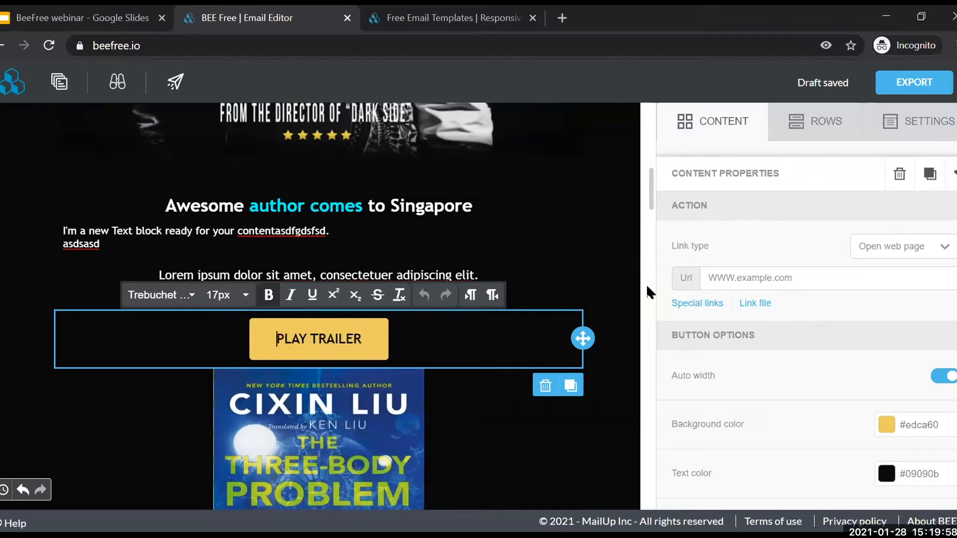
{"action": "left_click", "coordinate": [565, 283]}
{"action": "left_click", "coordinate": [515, 352]}
{"action": "left_click_drag", "start_coordinate": [277, 339], "coordinate": [385, 338]}
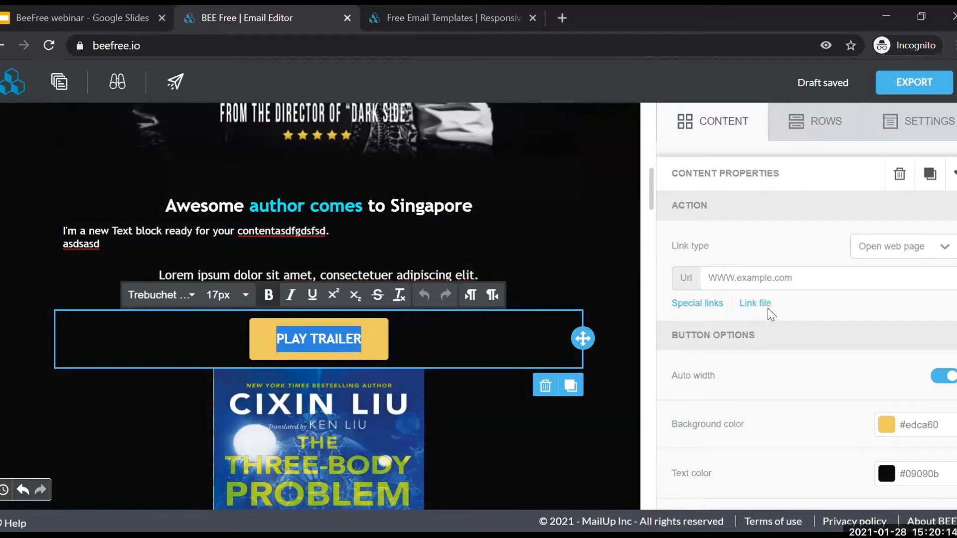
{"action": "left_click", "coordinate": [803, 280]}
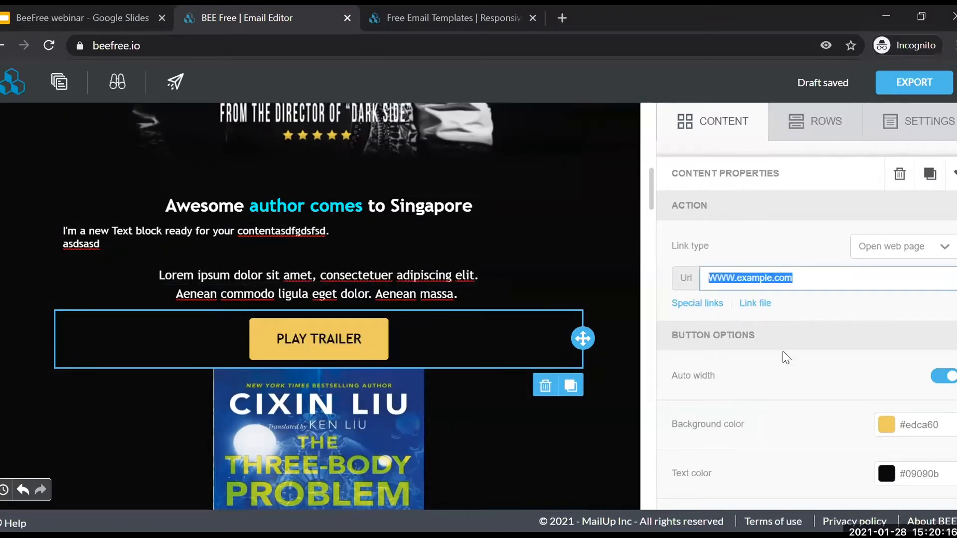
{"action": "scroll", "coordinate": [856, 401], "scroll_direction": "down", "scroll_amount": 2}
{"action": "scroll", "coordinate": [890, 366], "scroll_direction": "down", "scroll_amount": 2}
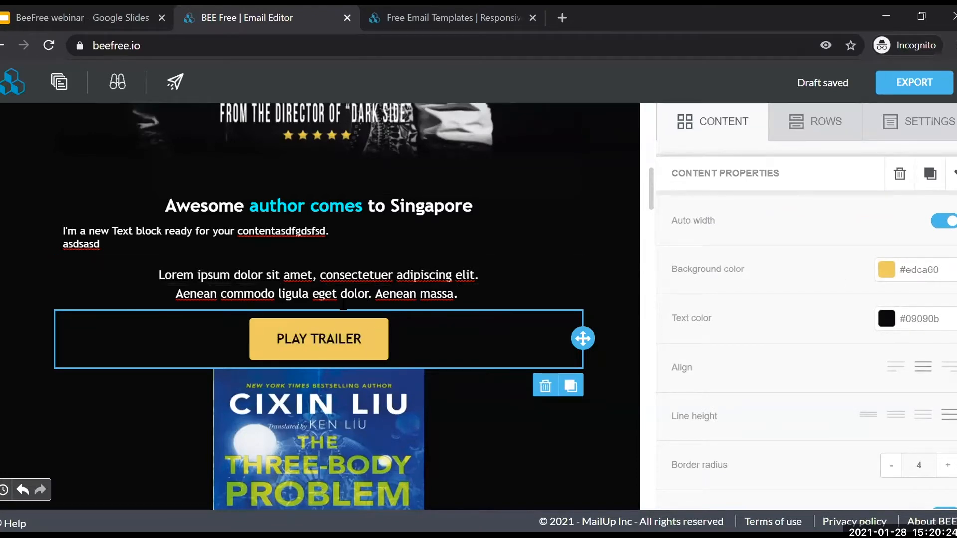
- Change the Play Trailer button's background color to the green #60edb3
{"action": "left_click", "coordinate": [914, 270]}
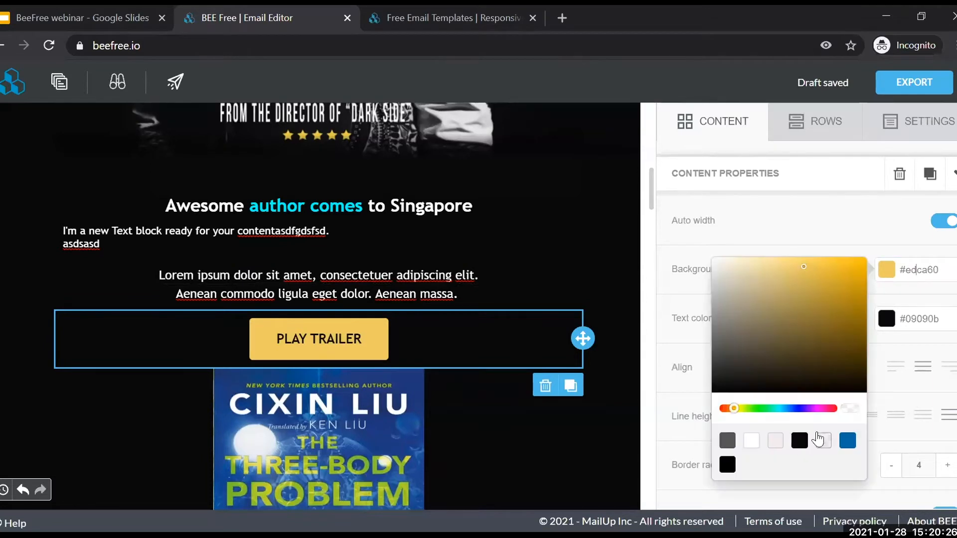
{"action": "left_click_drag", "start_coordinate": [734, 408], "coordinate": [770, 409]}
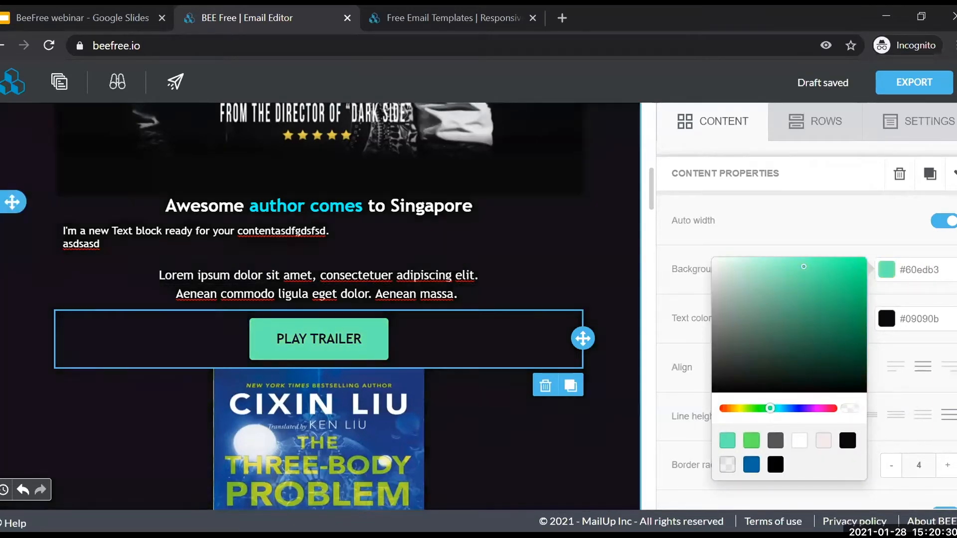
{"action": "left_click", "coordinate": [886, 270]}
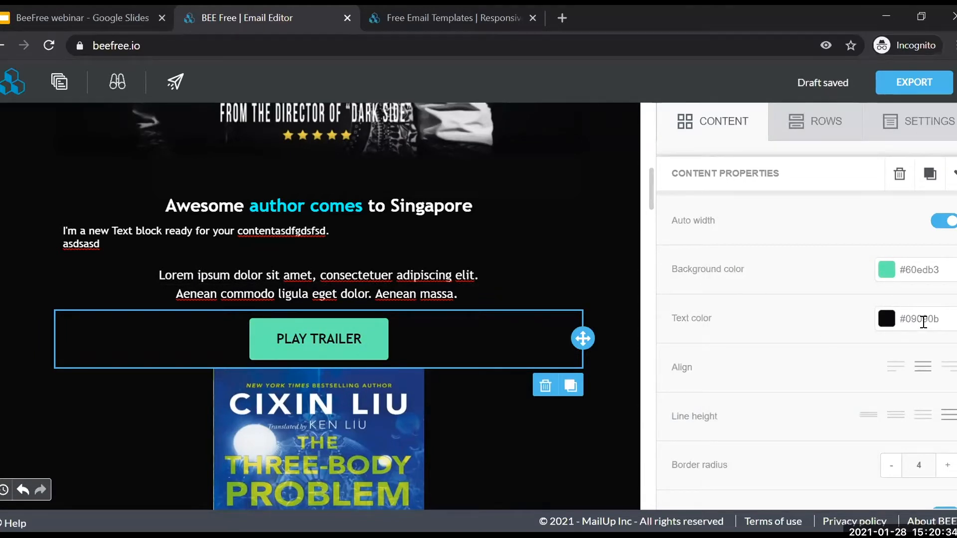
- Increase the Play Trailer button's border radius to give it clearly rounded corners
{"action": "scroll", "coordinate": [926, 316], "scroll_direction": "down", "scroll_amount": 3}
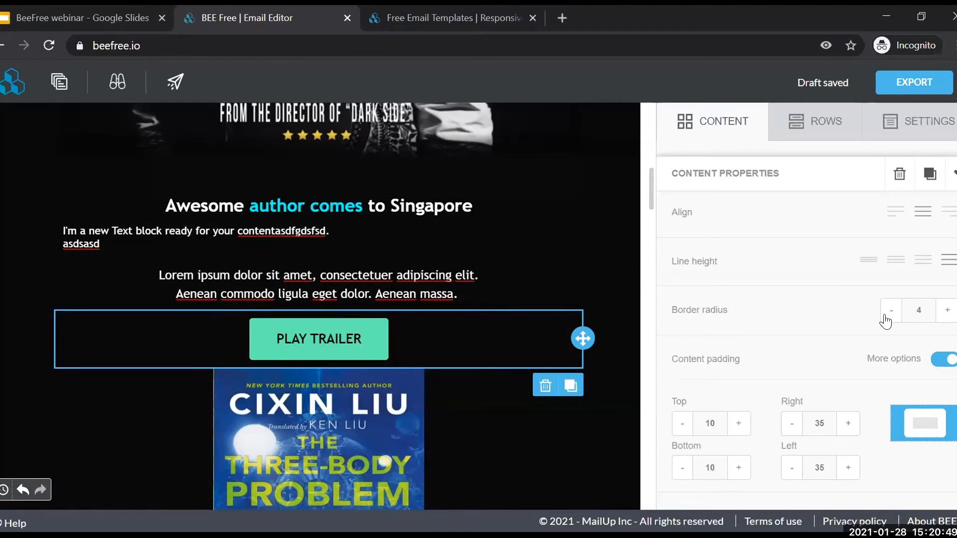
{"action": "scroll", "coordinate": [886, 321], "scroll_direction": "down", "scroll_amount": 6}
{"action": "scroll", "coordinate": [893, 320], "scroll_direction": "up", "scroll_amount": 6}
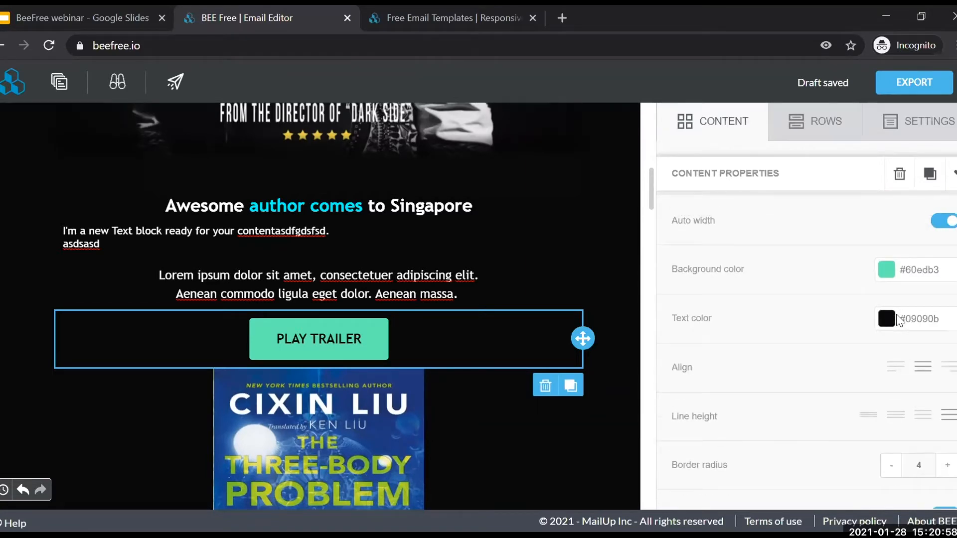
{"action": "scroll", "coordinate": [896, 314], "scroll_direction": "down", "scroll_amount": 2}
{"action": "left_click", "coordinate": [911, 387]}
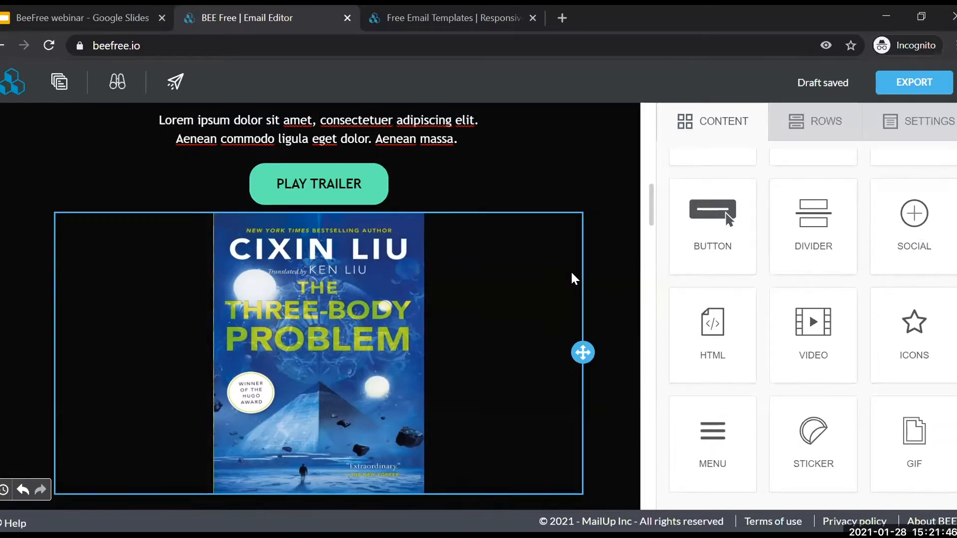
- Add a social block to the footer, directly above the existing row of social icons
{"action": "scroll", "coordinate": [572, 278], "scroll_direction": "down", "scroll_amount": 15}
{"action": "scroll", "coordinate": [510, 376], "scroll_direction": "up", "scroll_amount": 10}
{"action": "scroll", "coordinate": [325, 359], "scroll_direction": "down", "scroll_amount": 8}
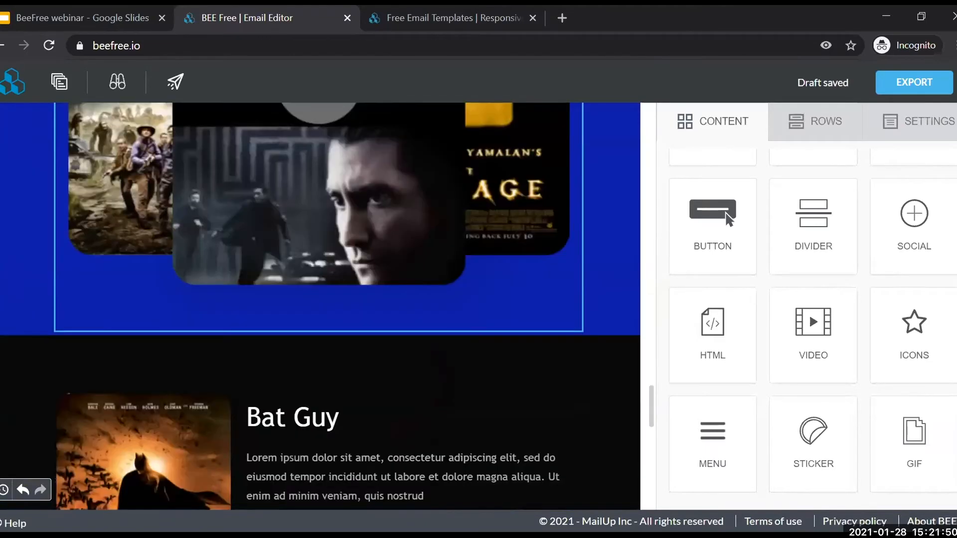
{"action": "scroll", "coordinate": [325, 359], "scroll_direction": "down", "scroll_amount": 15}
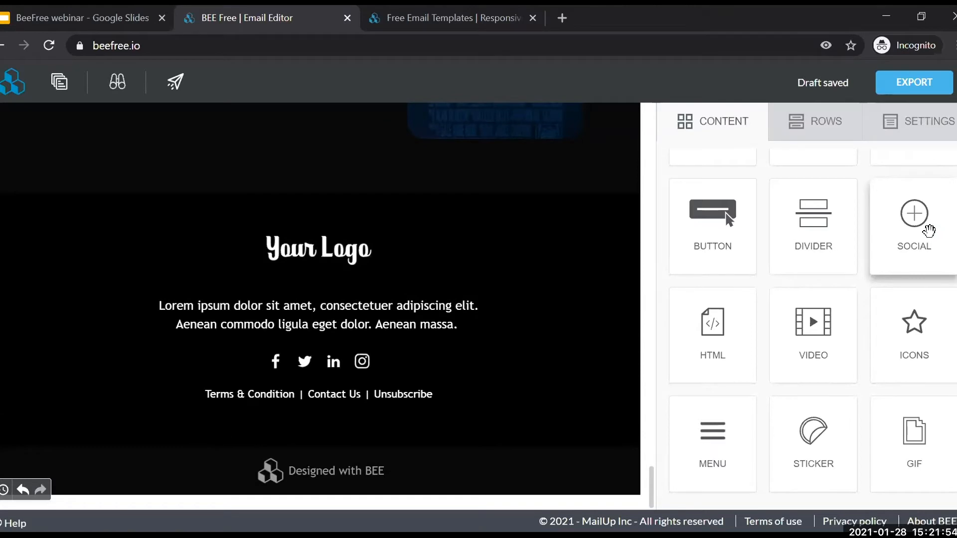
{"action": "left_click_drag", "start_coordinate": [926, 232], "coordinate": [511, 342]}
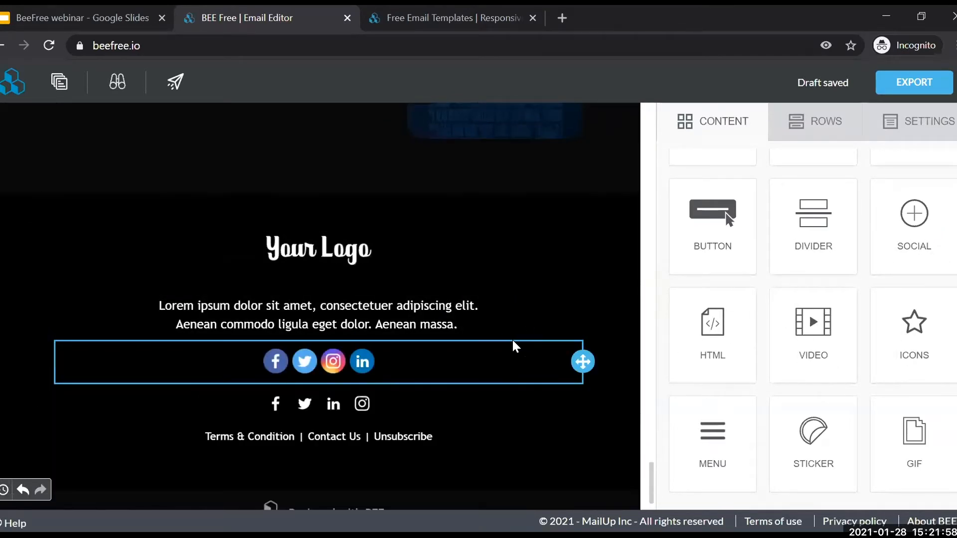
- Examine the icon collections available for the footer's new social block
{"action": "left_click", "coordinate": [468, 369]}
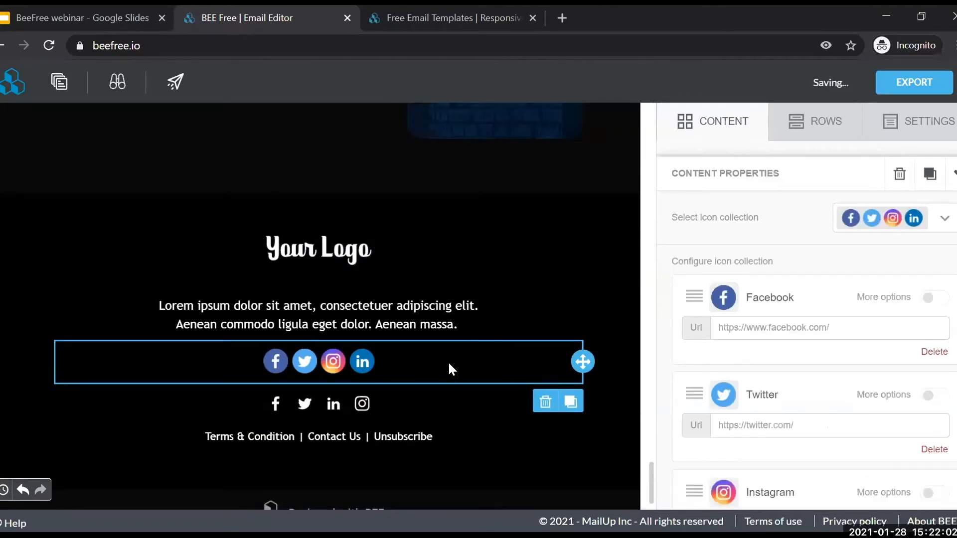
{"action": "left_click", "coordinate": [945, 218]}
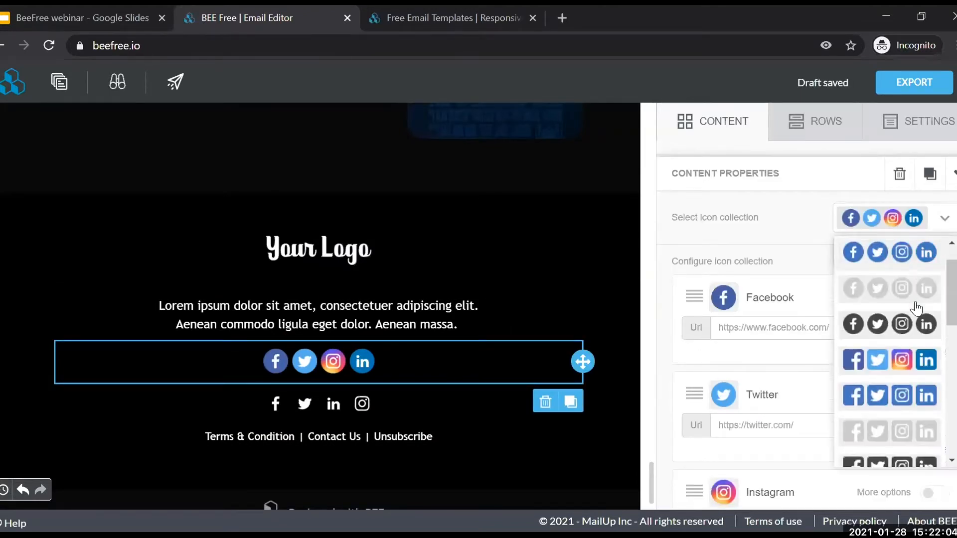
{"action": "scroll", "coordinate": [917, 309], "scroll_direction": "down", "scroll_amount": 3}
{"action": "scroll", "coordinate": [917, 315], "scroll_direction": "up", "scroll_amount": 3}
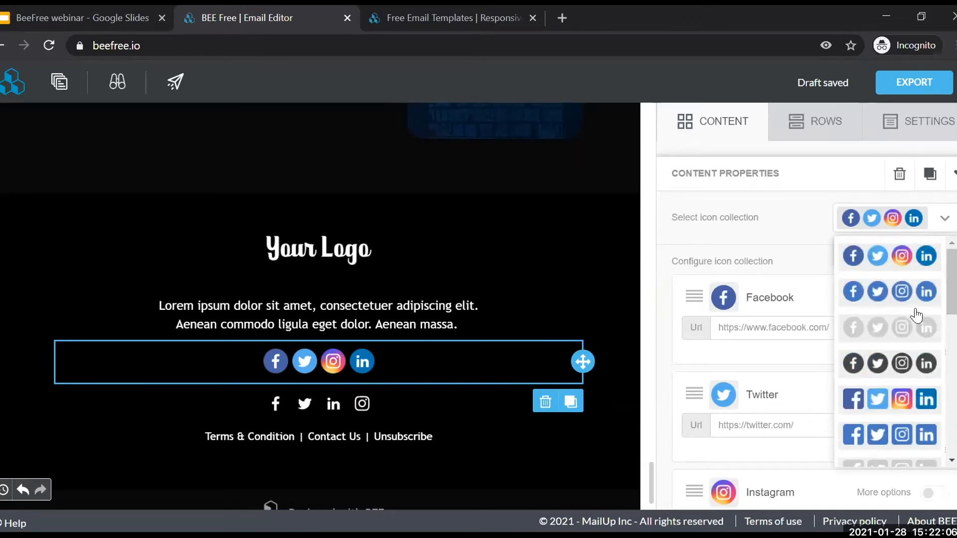
{"action": "scroll", "coordinate": [898, 294], "scroll_direction": "down", "scroll_amount": 5}
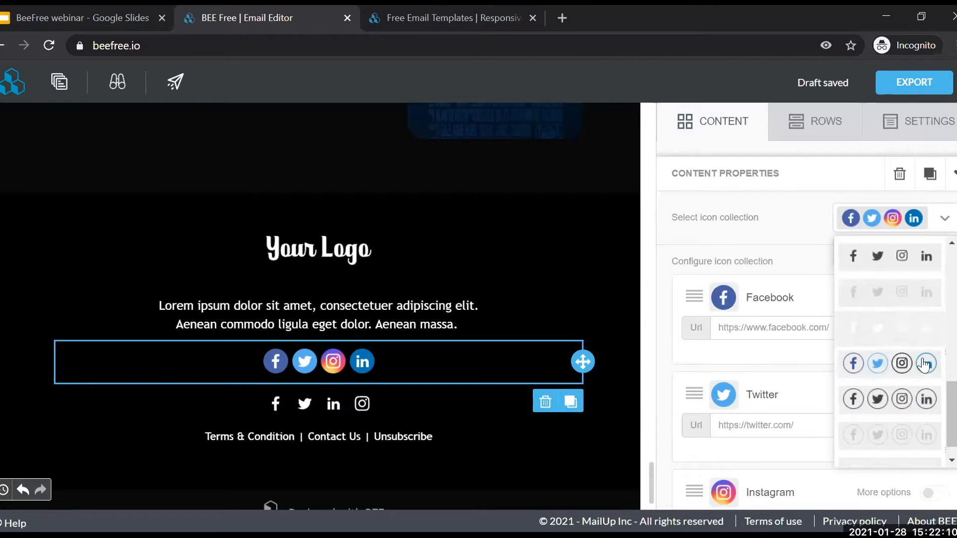
{"action": "scroll", "coordinate": [930, 342], "scroll_direction": "up", "scroll_amount": 2}
{"action": "scroll", "coordinate": [929, 342], "scroll_direction": "up", "scroll_amount": 3}
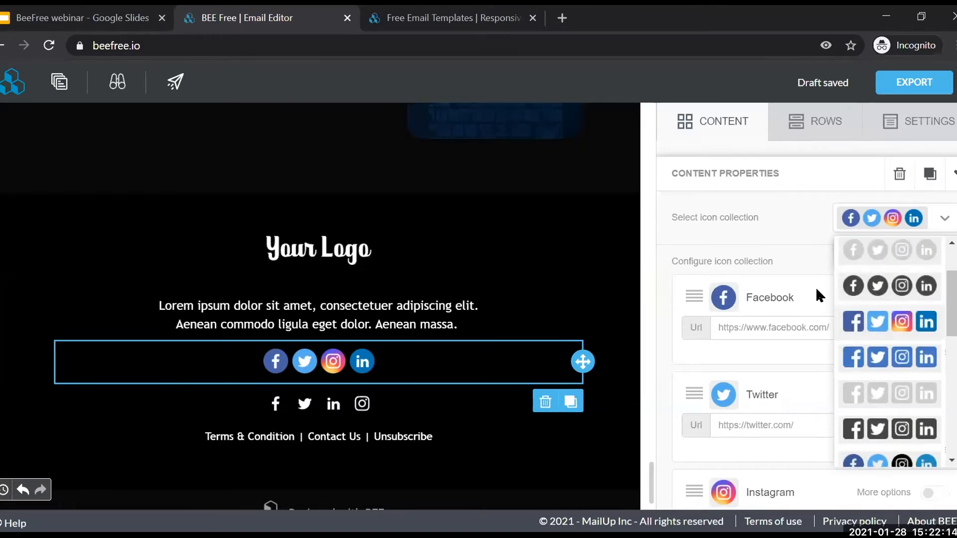
{"action": "left_click", "coordinate": [808, 328]}
{"action": "left_click", "coordinate": [945, 220]}
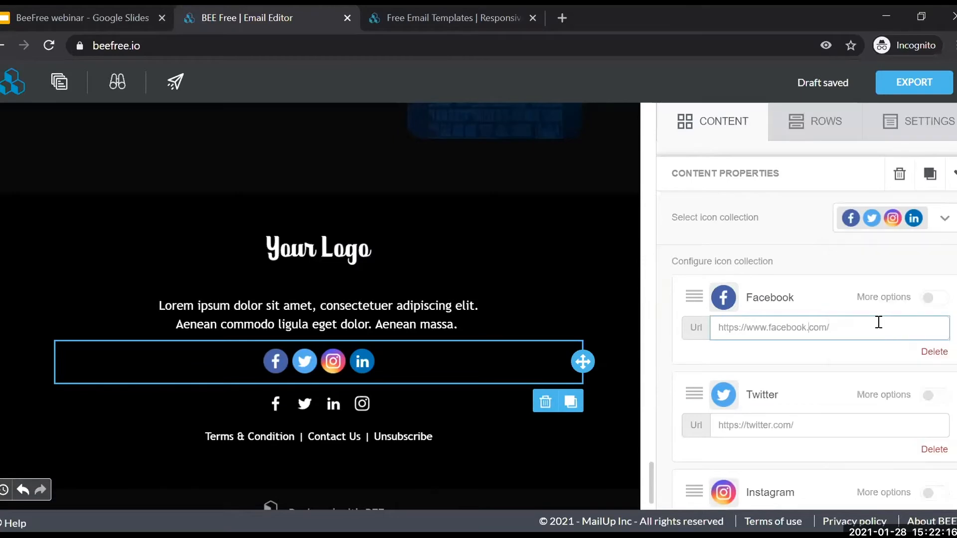
- Examine the URL fields of the Facebook, Twitter, Instagram and LinkedIn icons in the new social block
{"action": "key", "text": "ctrl+a"}
{"action": "left_click_drag", "start_coordinate": [824, 424], "coordinate": [672, 417]}
{"action": "scroll", "coordinate": [798, 374], "scroll_direction": "down", "scroll_amount": 5}
{"action": "left_click_drag", "start_coordinate": [842, 292], "coordinate": [618, 297]}
{"action": "scroll", "coordinate": [812, 349], "scroll_direction": "up", "scroll_amount": 2}
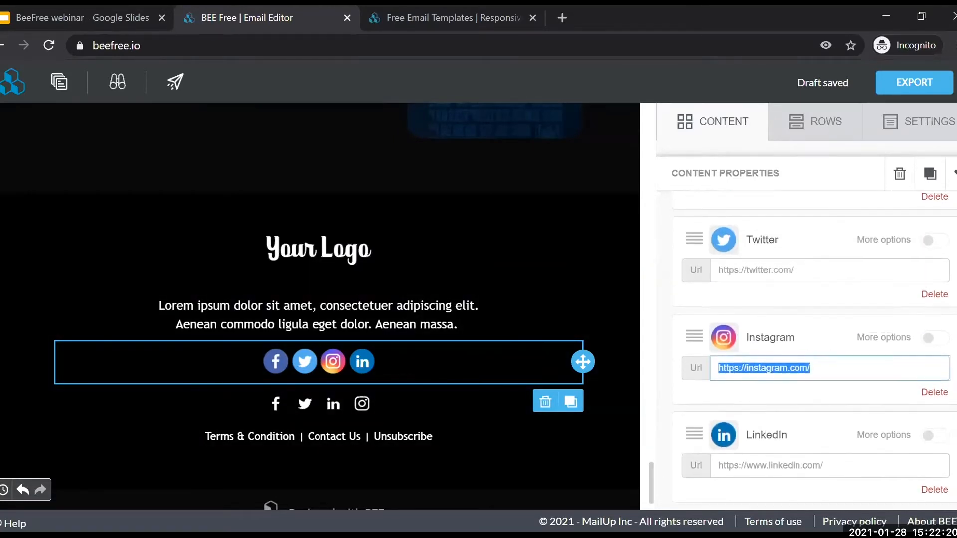
{"action": "scroll", "coordinate": [813, 349], "scroll_direction": "up", "scroll_amount": 2}
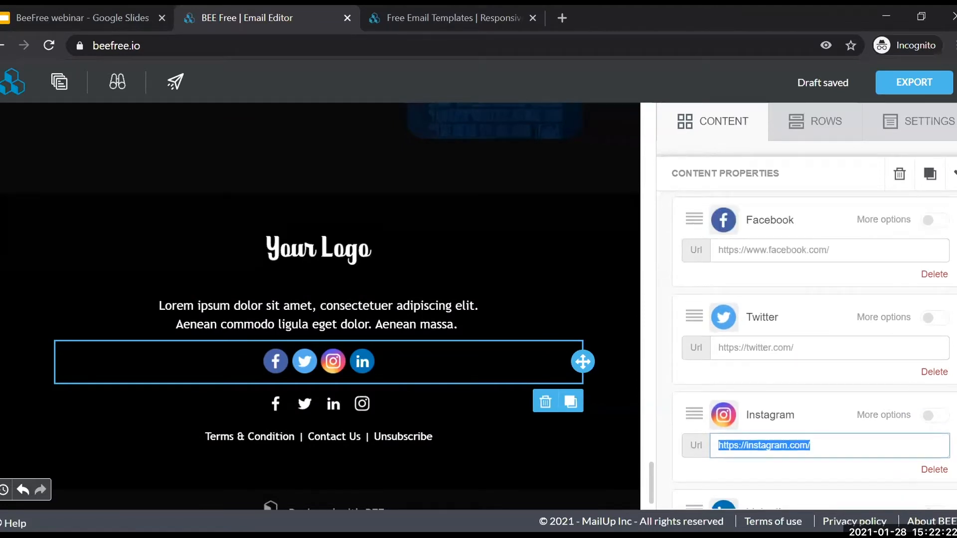
- Delete the Twitter and LinkedIn icons from the new social block
{"action": "scroll", "coordinate": [812, 349], "scroll_direction": "down", "scroll_amount": 4}
{"action": "scroll", "coordinate": [812, 349], "scroll_direction": "up", "scroll_amount": 4}
{"action": "left_click", "coordinate": [936, 373]}
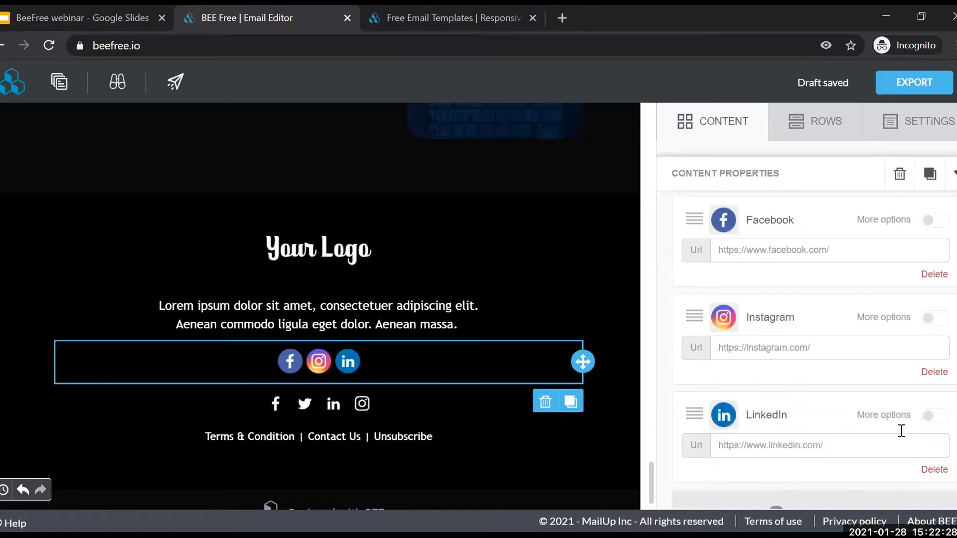
{"action": "scroll", "coordinate": [931, 397], "scroll_direction": "down", "scroll_amount": 2}
{"action": "left_click", "coordinate": [933, 393]}
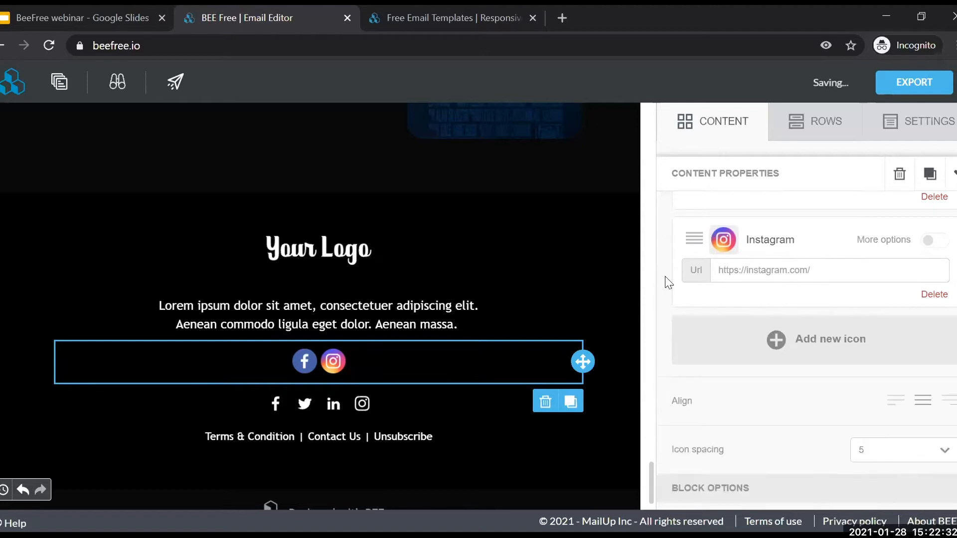
- Add Medium and YouTube social follow icons to the new social block
{"action": "scroll", "coordinate": [850, 294], "scroll_direction": "up", "scroll_amount": 4}
{"action": "scroll", "coordinate": [823, 319], "scroll_direction": "down", "scroll_amount": 4}
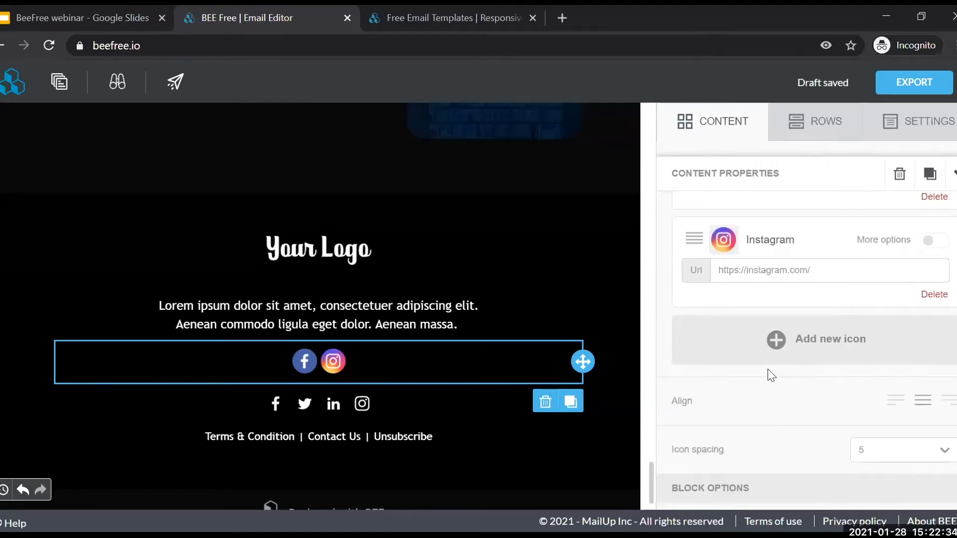
{"action": "left_click", "coordinate": [770, 345]}
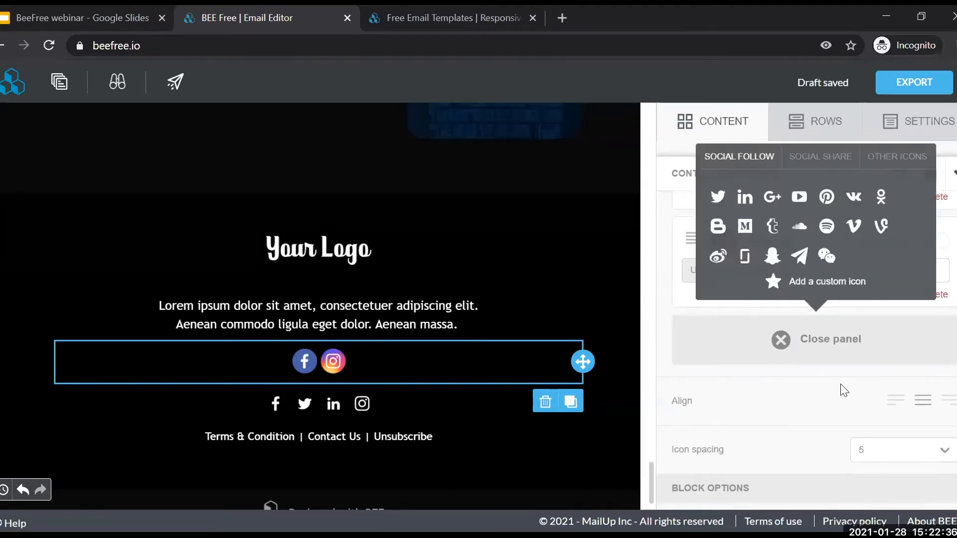
{"action": "left_click", "coordinate": [744, 227]}
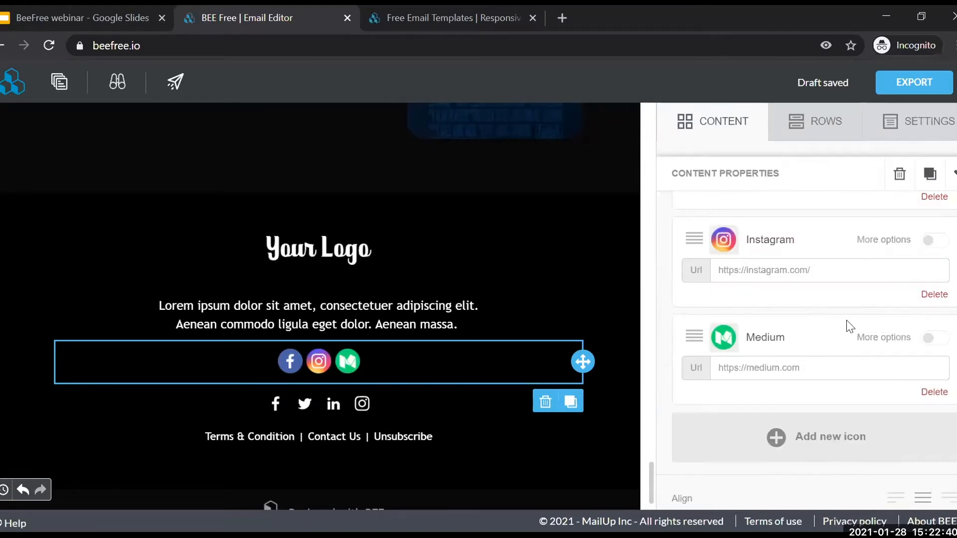
{"action": "left_click", "coordinate": [833, 421]}
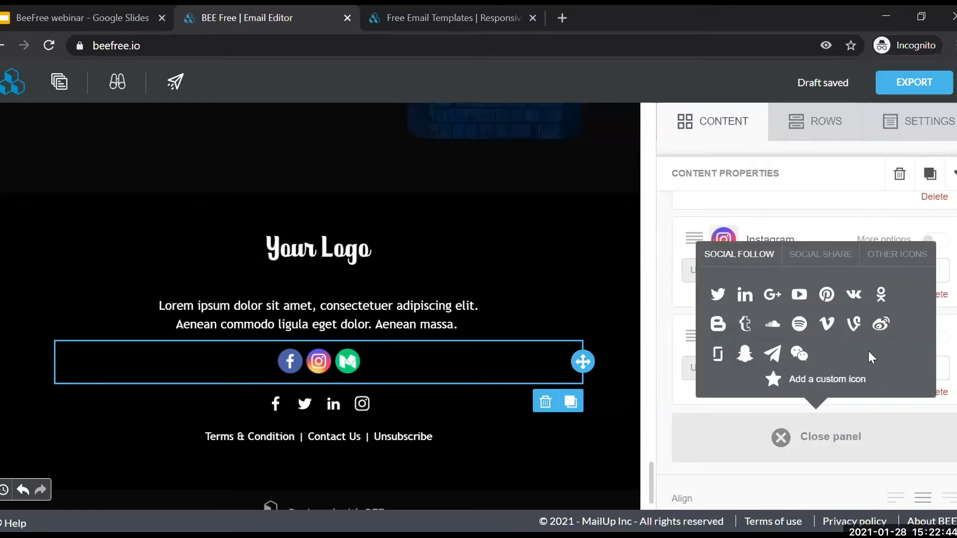
{"action": "left_click", "coordinate": [799, 295]}
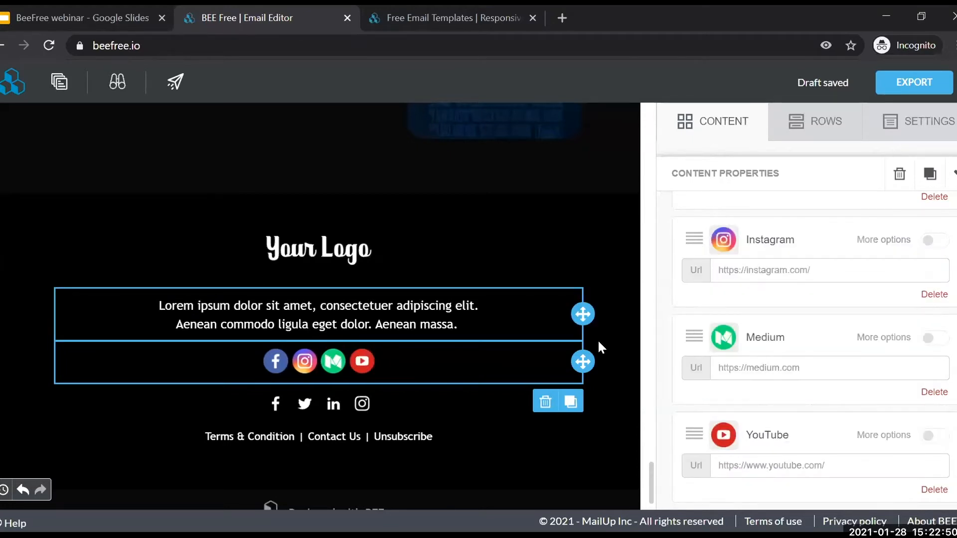
- Change the new social block's icon collection to the solid white circular icons
{"action": "scroll", "coordinate": [889, 304], "scroll_direction": "up", "scroll_amount": 2}
{"action": "left_click", "coordinate": [944, 219]}
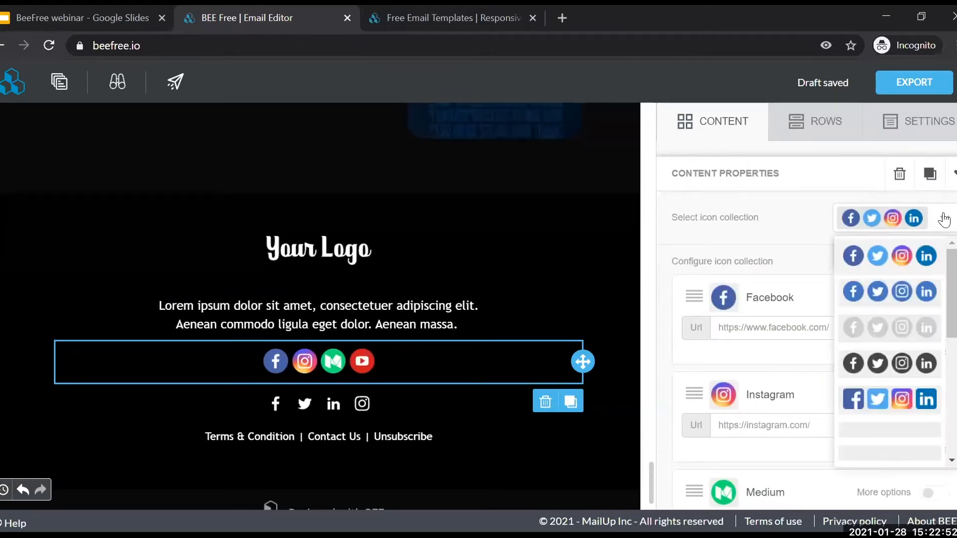
{"action": "scroll", "coordinate": [892, 299], "scroll_direction": "down", "scroll_amount": 5}
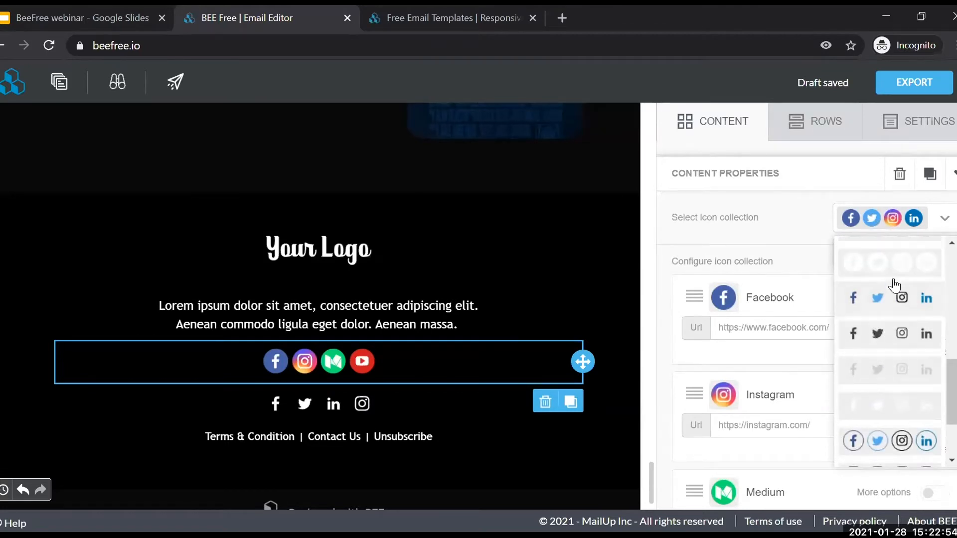
{"action": "left_click", "coordinate": [900, 259]}
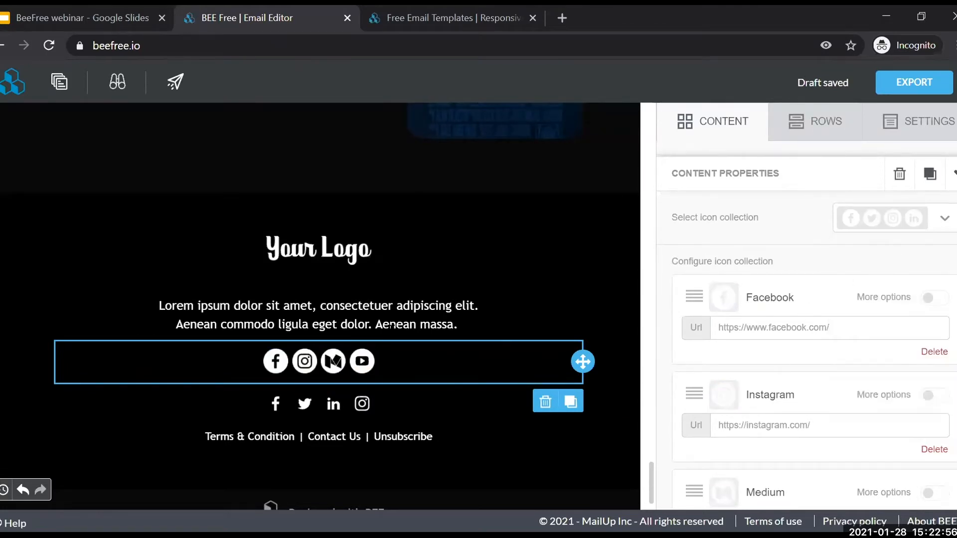
{"action": "scroll", "coordinate": [514, 364], "scroll_direction": "down", "scroll_amount": 1}
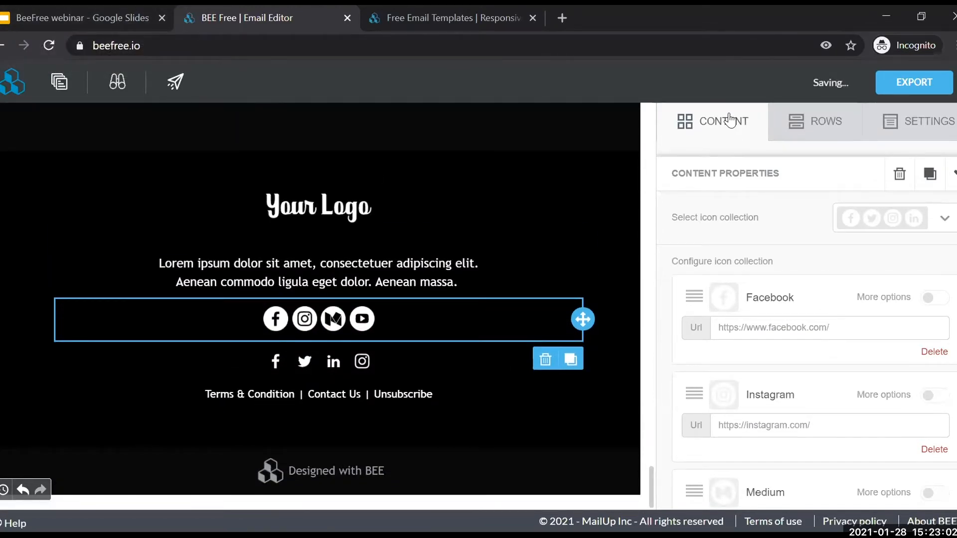
- Add a video block between the Agatha image and the "Awesome author comes to Singapore" title
{"action": "left_click", "coordinate": [729, 120]}
{"action": "scroll", "coordinate": [797, 299], "scroll_direction": "down", "scroll_amount": 2}
{"action": "mouse_move", "coordinate": [813, 344]}
{"action": "left_mouse_down"}
{"action": "mouse_move", "coordinate": [427, 413]}
{"action": "mouse_move", "coordinate": [805, 347]}
{"action": "left_mouse_up"}
{"action": "scroll", "coordinate": [542, 340], "scroll_direction": "up", "scroll_amount": 2}
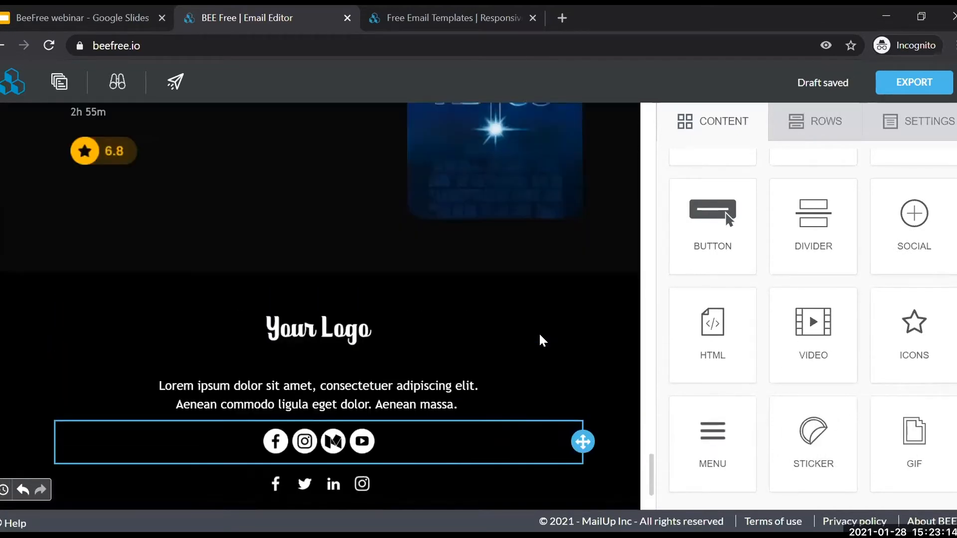
{"action": "scroll", "coordinate": [542, 340], "scroll_direction": "up", "scroll_amount": 7}
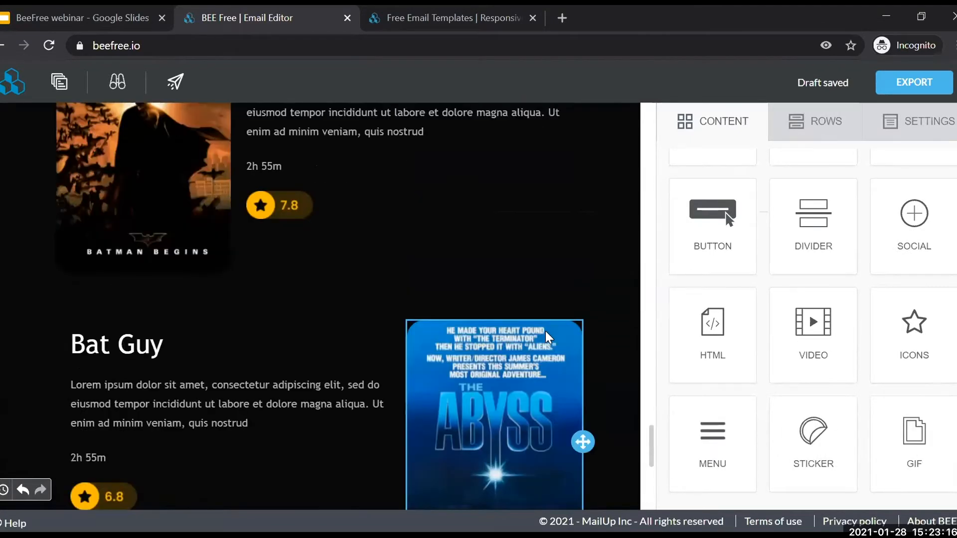
{"action": "scroll", "coordinate": [549, 338], "scroll_direction": "up", "scroll_amount": 10}
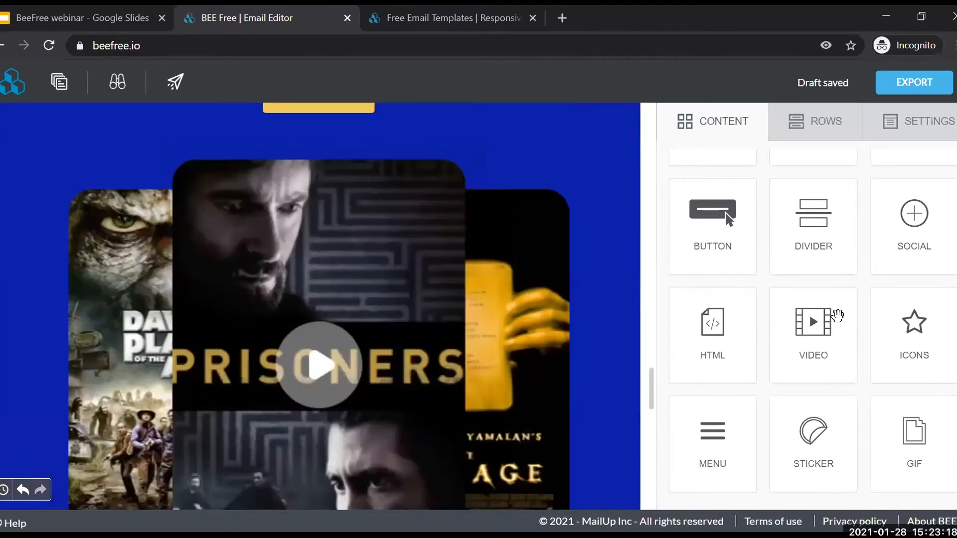
{"action": "scroll", "coordinate": [838, 315], "scroll_direction": "up", "scroll_amount": 12}
{"action": "scroll", "coordinate": [837, 315], "scroll_direction": "up", "scroll_amount": 10}
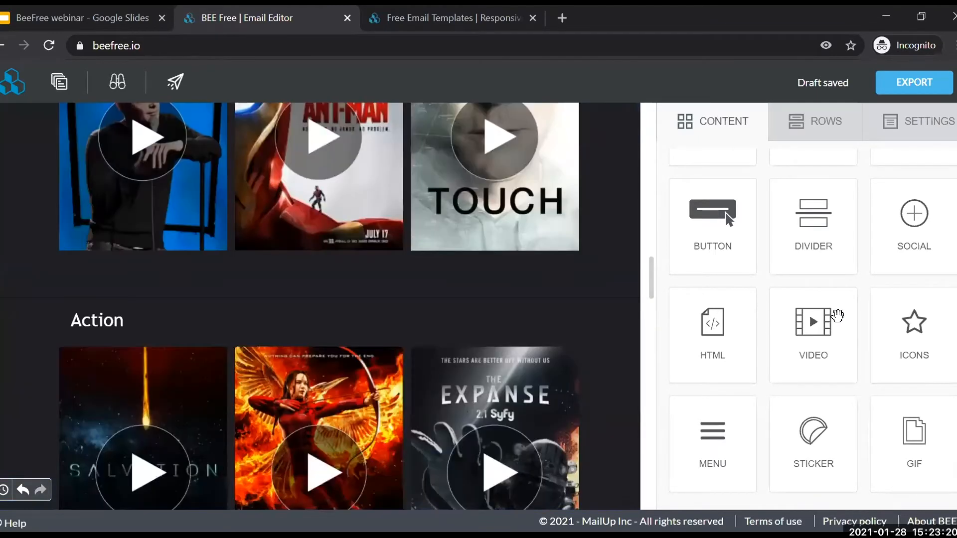
{"action": "scroll", "coordinate": [829, 325], "scroll_direction": "up", "scroll_amount": 5}
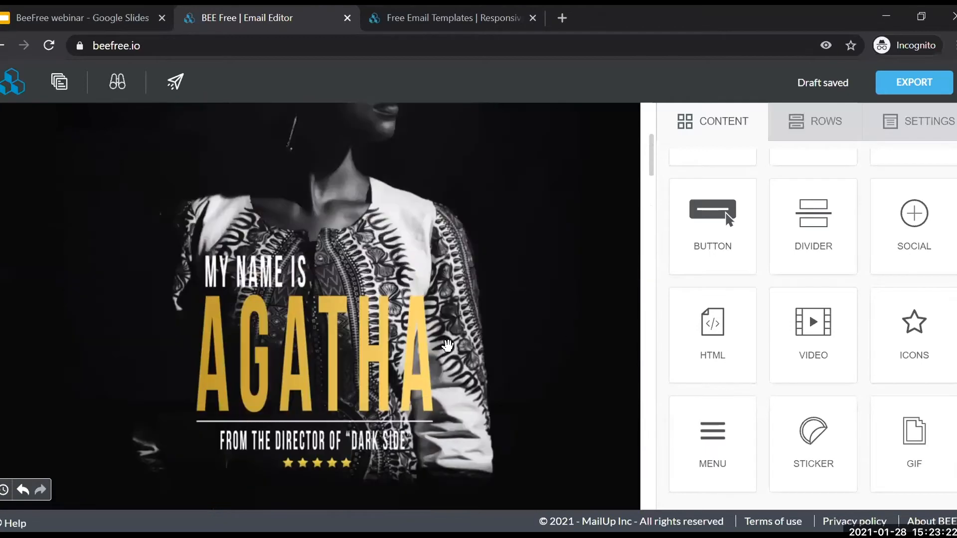
{"action": "left_click_drag", "start_coordinate": [448, 345], "coordinate": [540, 380]}
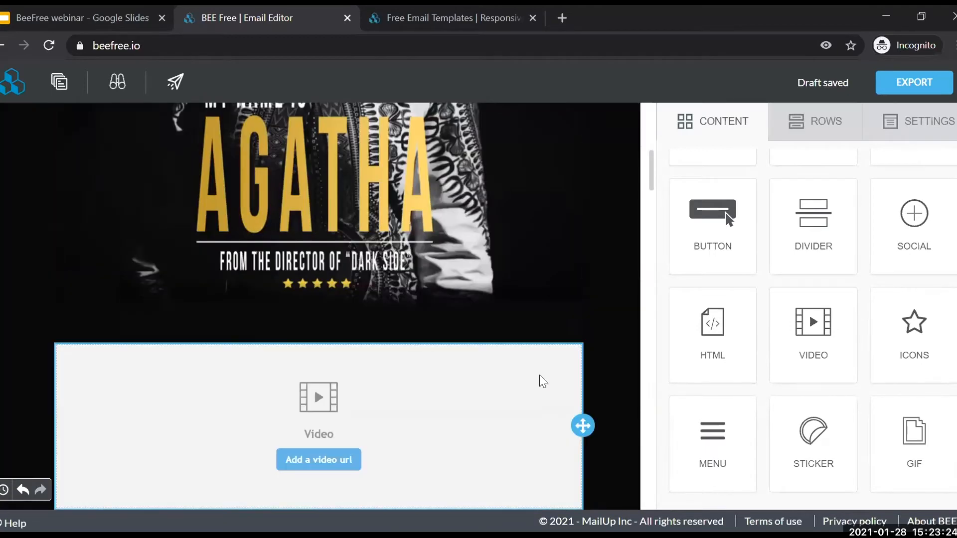
- Open the new video block's properties and activate its video URL field
{"action": "scroll", "coordinate": [540, 380], "scroll_direction": "down", "scroll_amount": 5}
{"action": "scroll", "coordinate": [302, 308], "scroll_direction": "up", "scroll_amount": 2}
{"action": "left_click", "coordinate": [303, 307]}
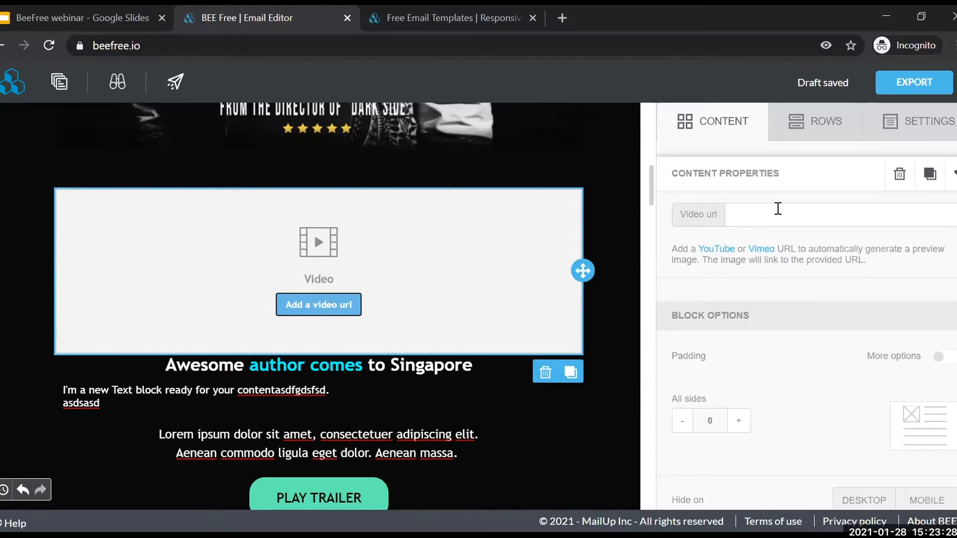
{"action": "left_click", "coordinate": [777, 215]}
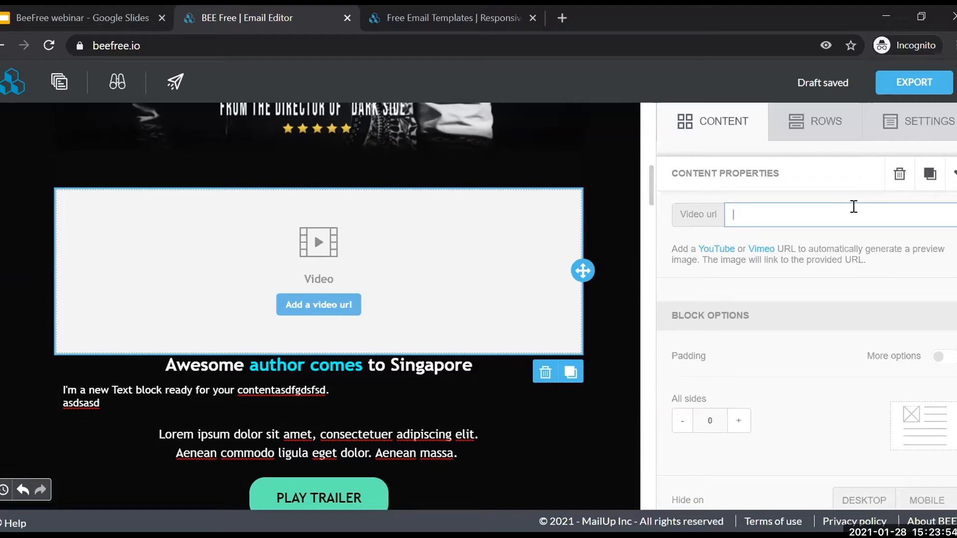
- Examine how the email's sections are built from rows, and review the available row column layouts
{"action": "scroll", "coordinate": [499, 272], "scroll_direction": "up", "scroll_amount": 4}
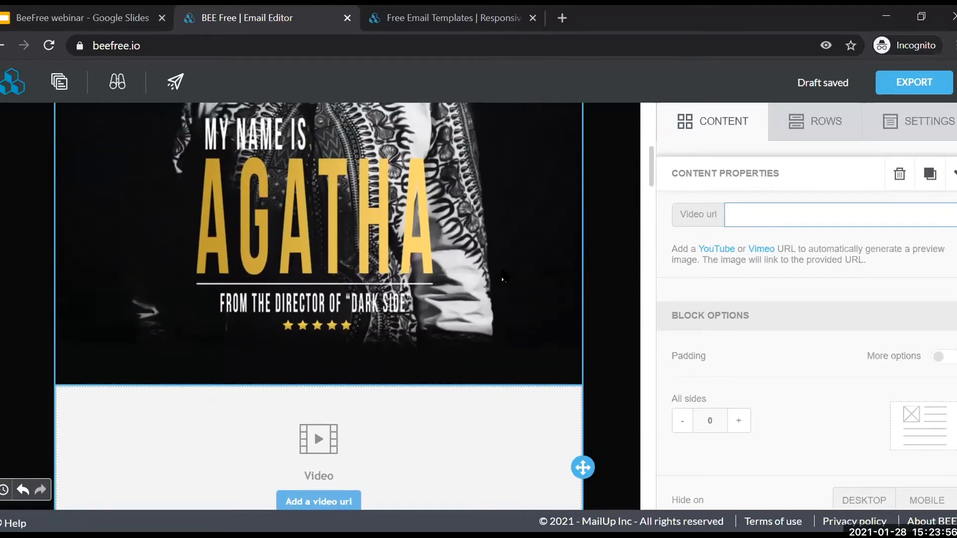
{"action": "scroll", "coordinate": [502, 276], "scroll_direction": "up", "scroll_amount": 1}
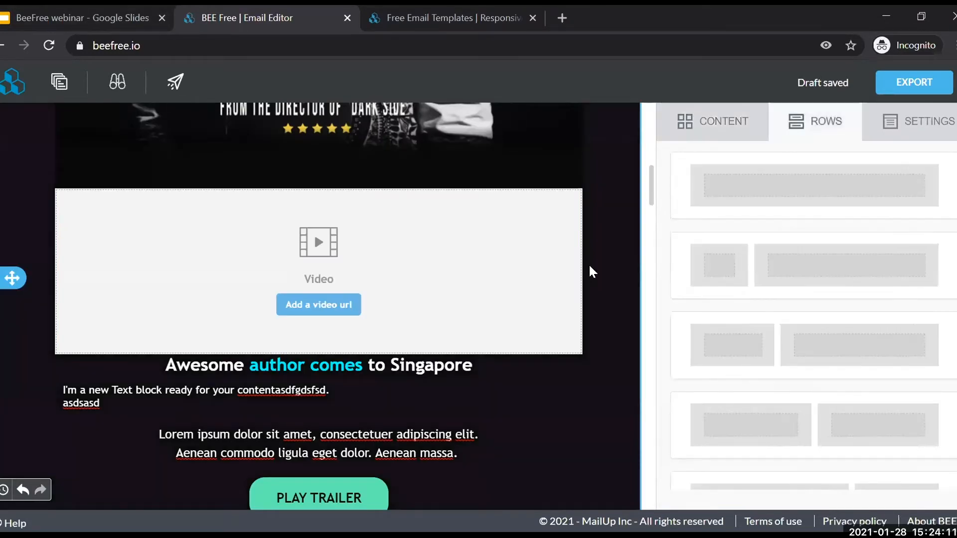
{"action": "scroll", "coordinate": [438, 240], "scroll_direction": "down", "scroll_amount": 4}
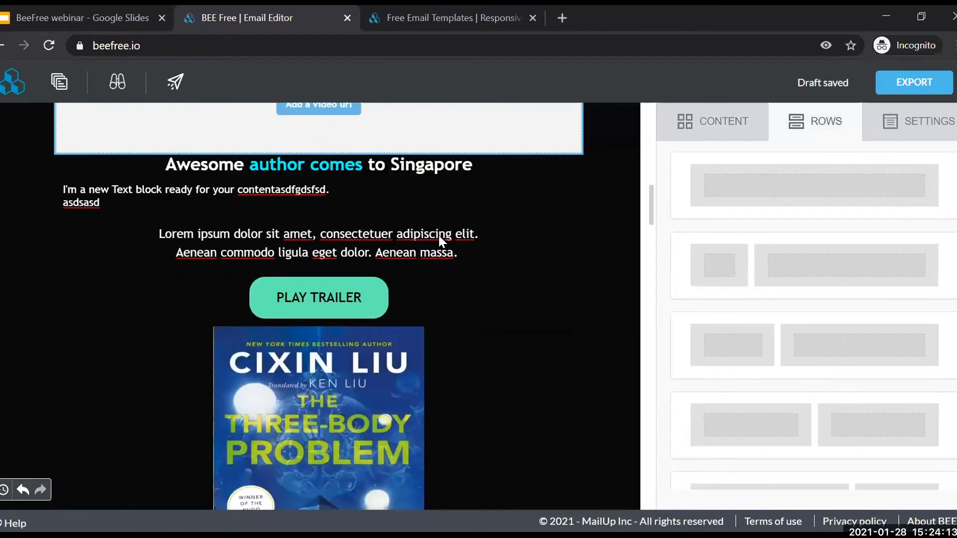
{"action": "scroll", "coordinate": [447, 235], "scroll_direction": "down", "scroll_amount": 10}
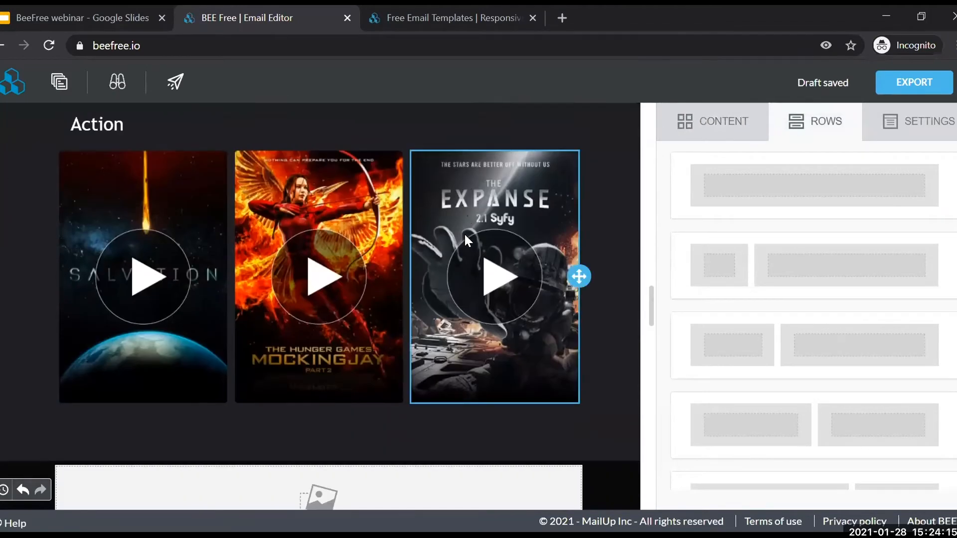
{"action": "scroll", "coordinate": [470, 235], "scroll_direction": "down", "scroll_amount": 3}
{"action": "scroll", "coordinate": [471, 231], "scroll_direction": "up", "scroll_amount": 10}
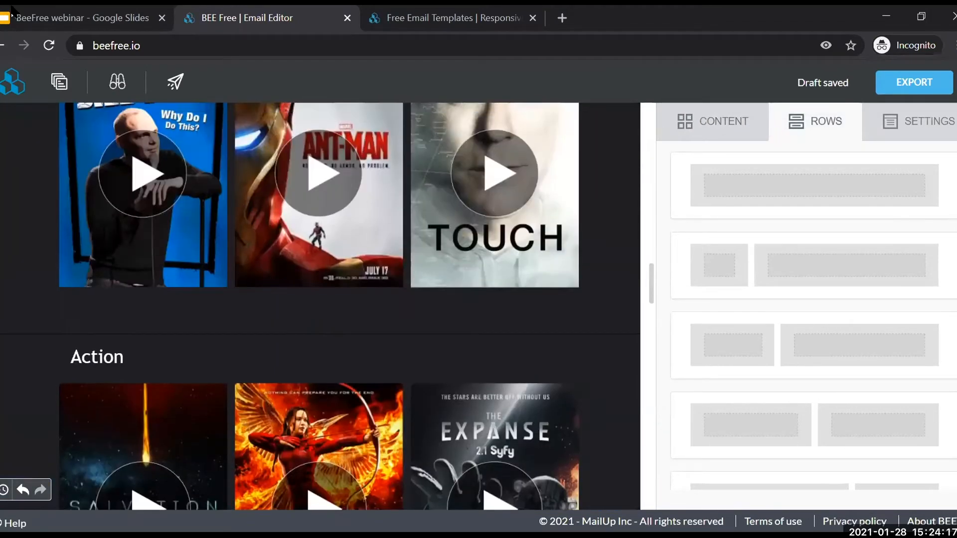
{"action": "scroll", "coordinate": [582, 354], "scroll_direction": "up", "scroll_amount": 4}
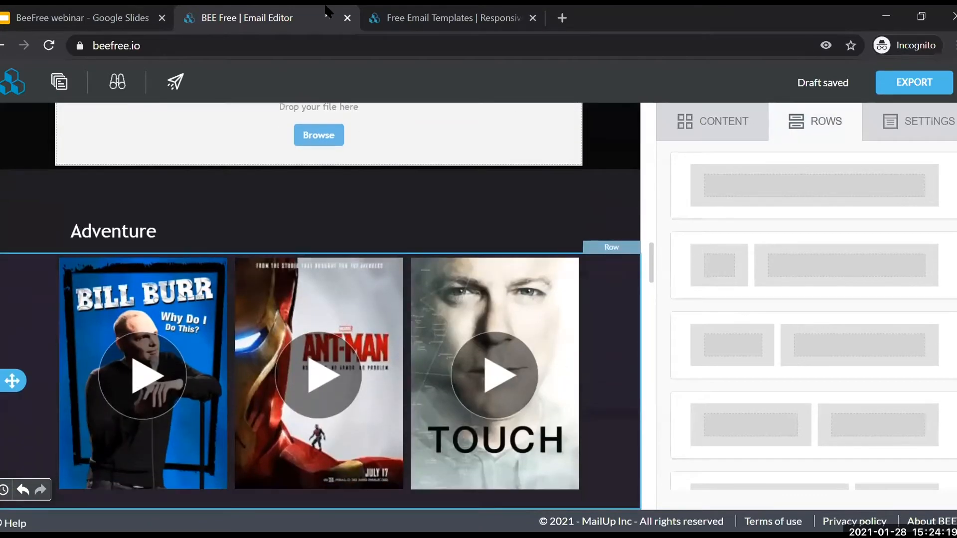
{"action": "scroll", "coordinate": [539, 447], "scroll_direction": "down", "scroll_amount": 2}
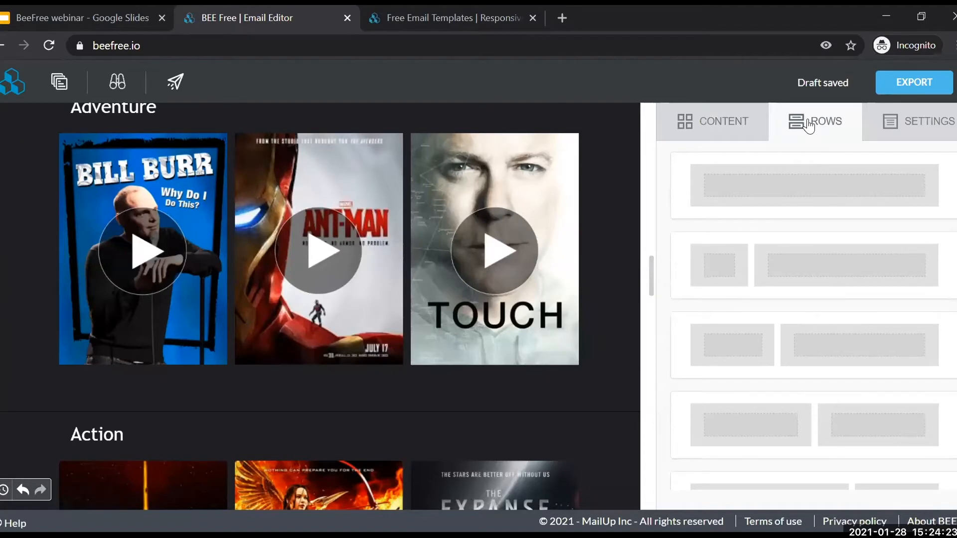
{"action": "scroll", "coordinate": [830, 246], "scroll_direction": "down", "scroll_amount": 3}
{"action": "scroll", "coordinate": [827, 246], "scroll_direction": "down", "scroll_amount": 5}
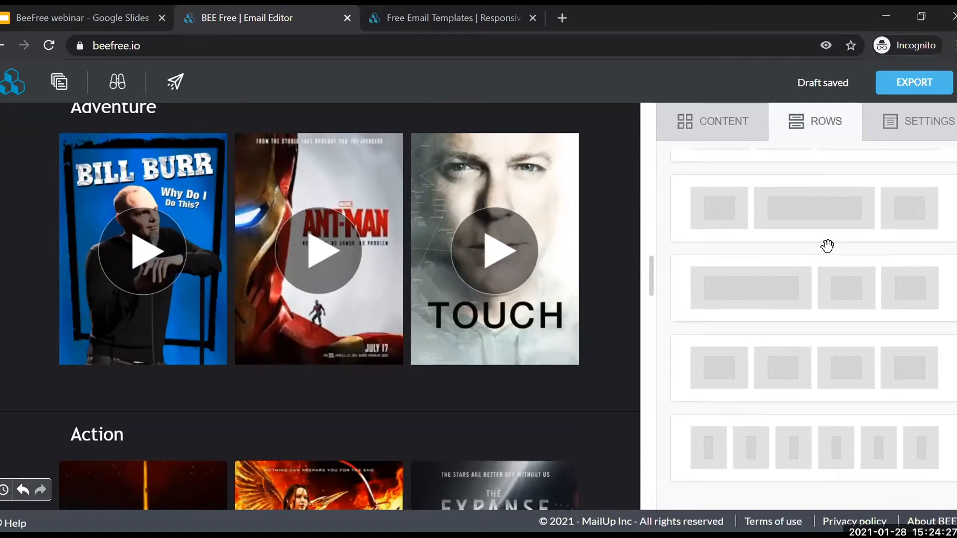
- Compare the available content blocks with the row layouts, and inspect the row properties of the Adventure poster row
{"action": "scroll", "coordinate": [828, 246], "scroll_direction": "up", "scroll_amount": 5}
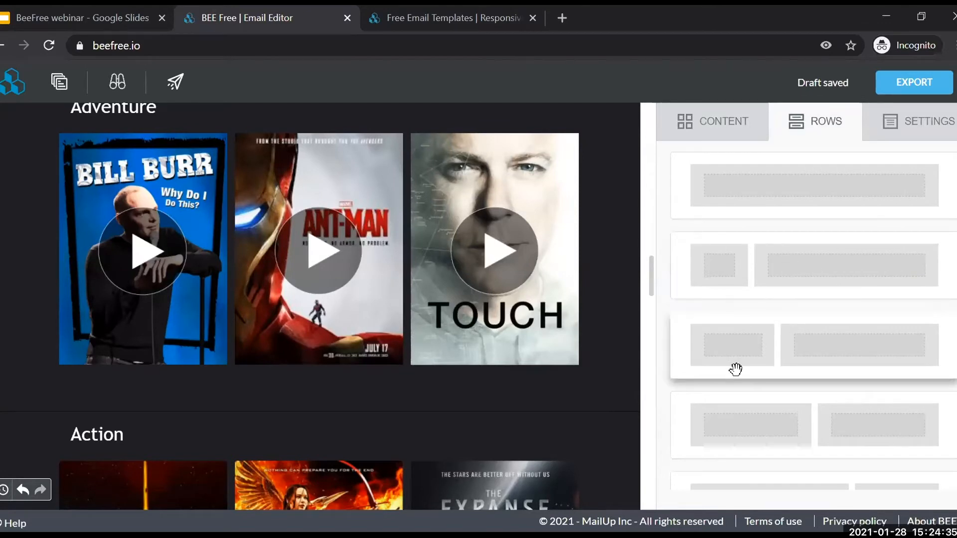
{"action": "left_click", "coordinate": [741, 115]}
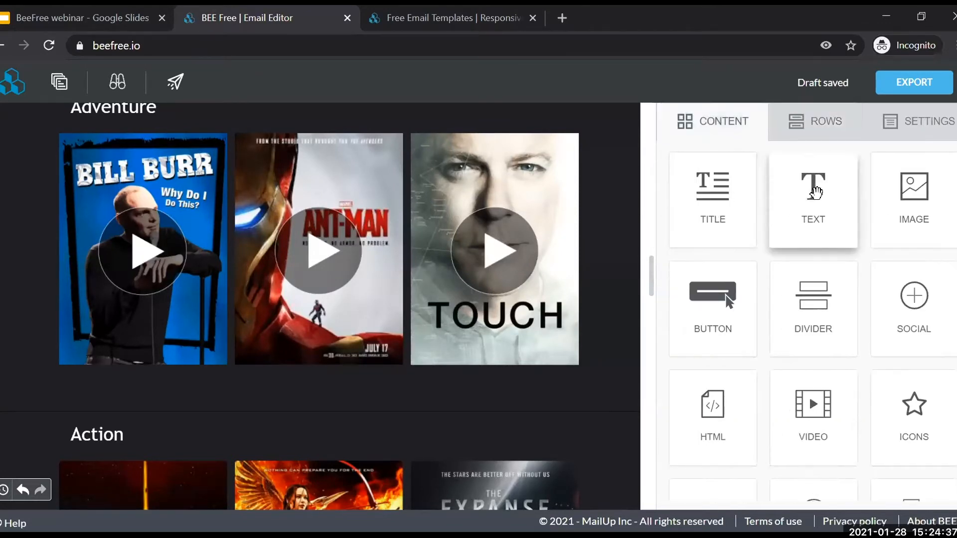
{"action": "scroll", "coordinate": [741, 318], "scroll_direction": "down", "scroll_amount": 2}
{"action": "scroll", "coordinate": [874, 412], "scroll_direction": "up", "scroll_amount": 2}
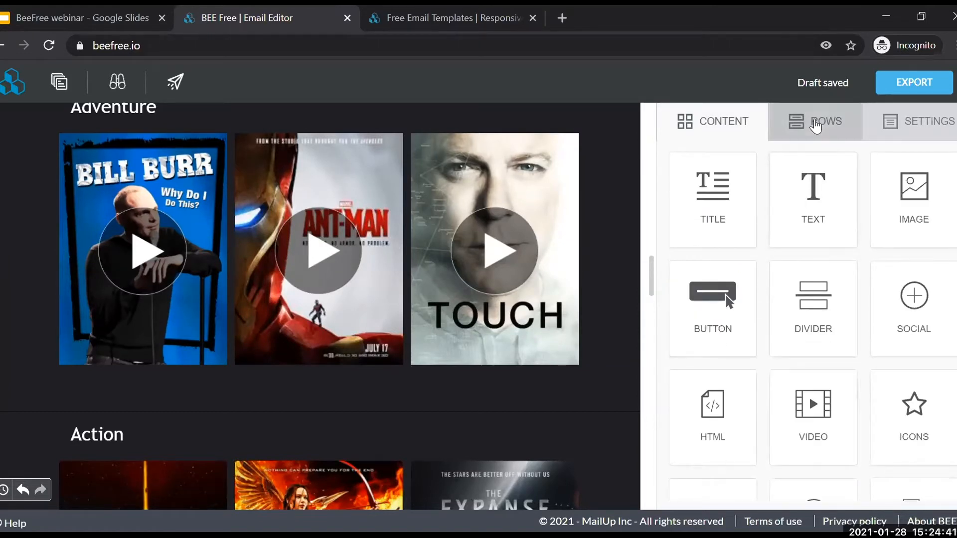
{"action": "left_click", "coordinate": [815, 126]}
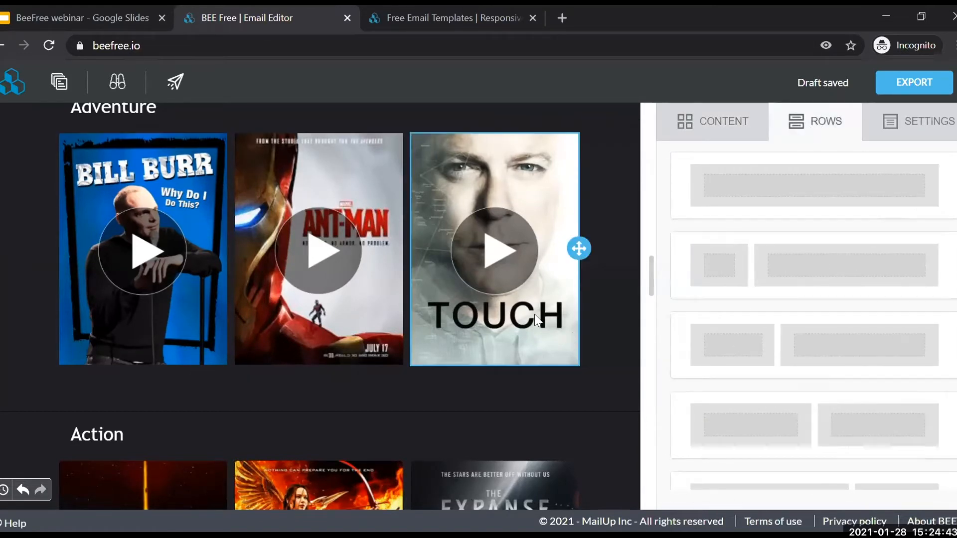
{"action": "left_click", "coordinate": [540, 240]}
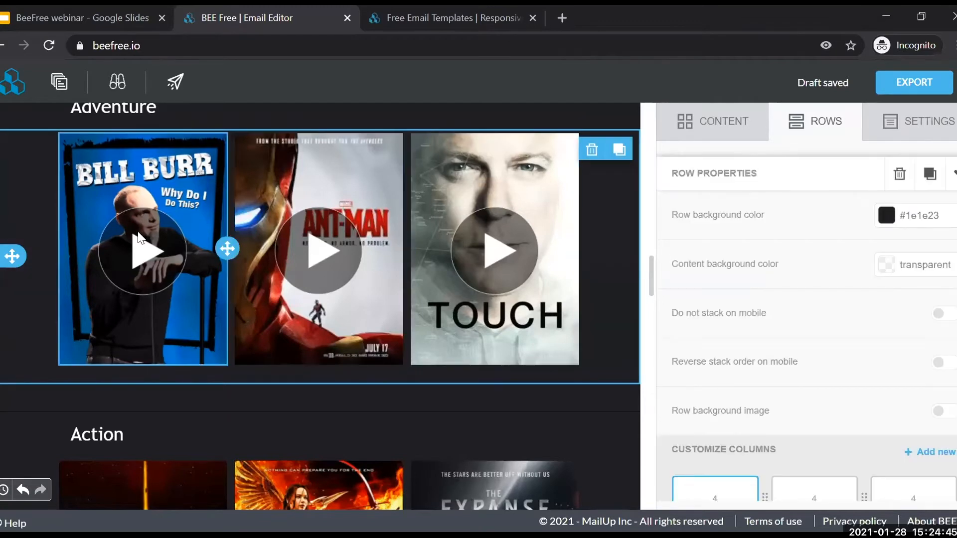
{"action": "left_click", "coordinate": [727, 139]}
{"action": "left_click", "coordinate": [820, 134]}
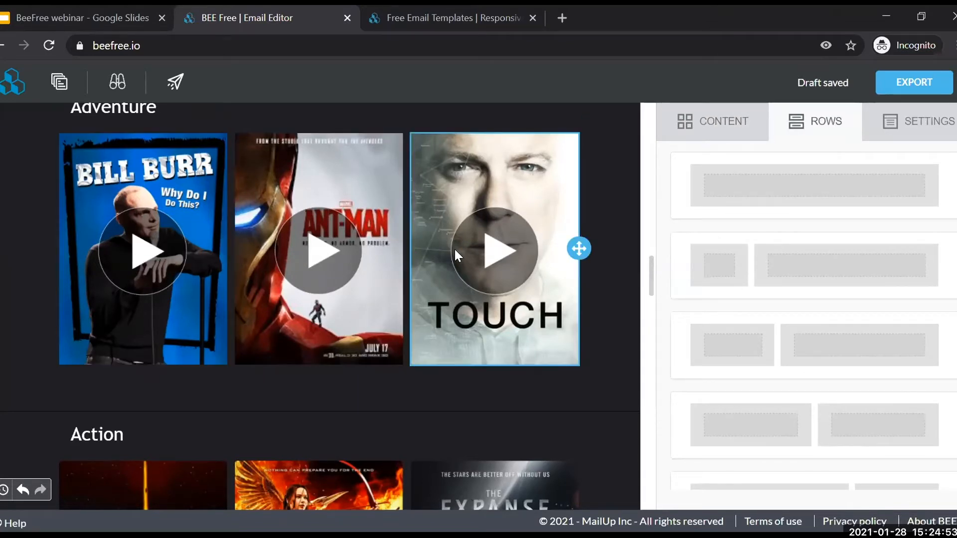
- Add an empty row with three equal columns between the Adventure posters and the Action section
{"action": "scroll", "coordinate": [942, 352], "scroll_direction": "down", "scroll_amount": 5}
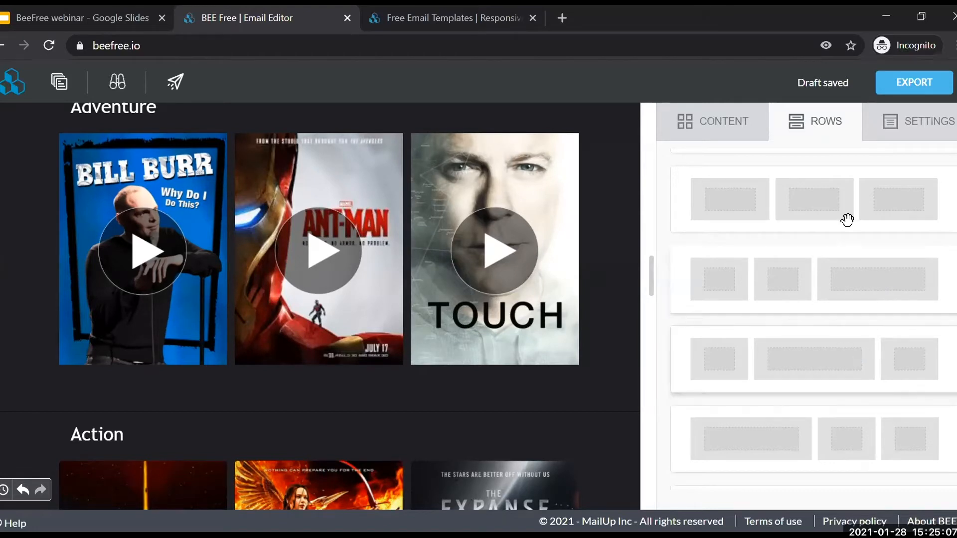
{"action": "left_click_drag", "start_coordinate": [851, 208], "coordinate": [934, 182]}
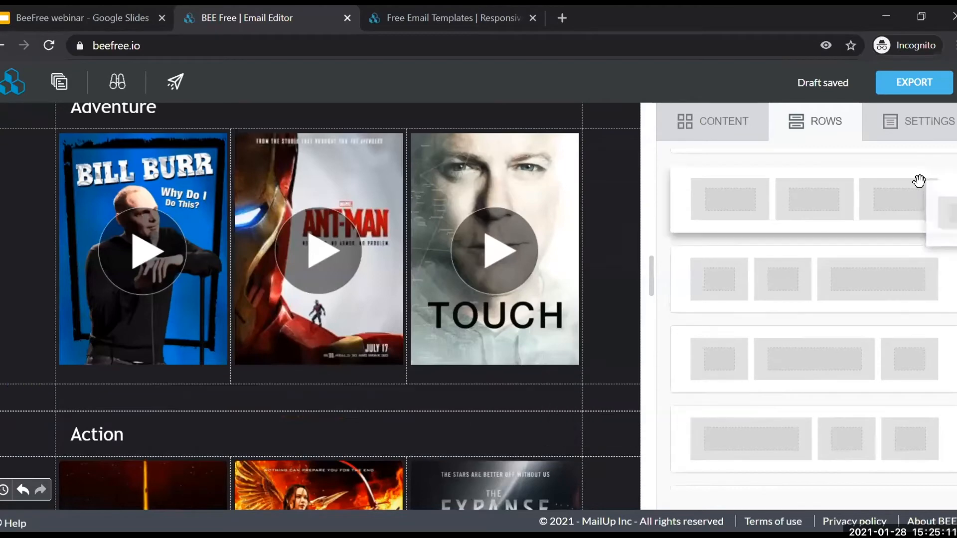
{"action": "left_click_drag", "start_coordinate": [871, 205], "coordinate": [488, 372]}
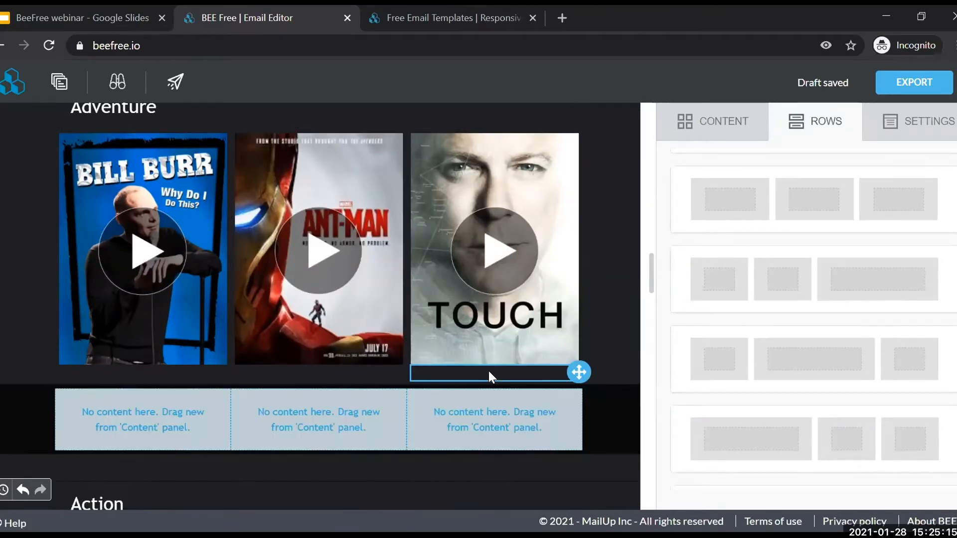
- Place an image block in the third column and a text block in the middle column of the new row
{"action": "scroll", "coordinate": [488, 371], "scroll_direction": "down", "scroll_amount": 2}
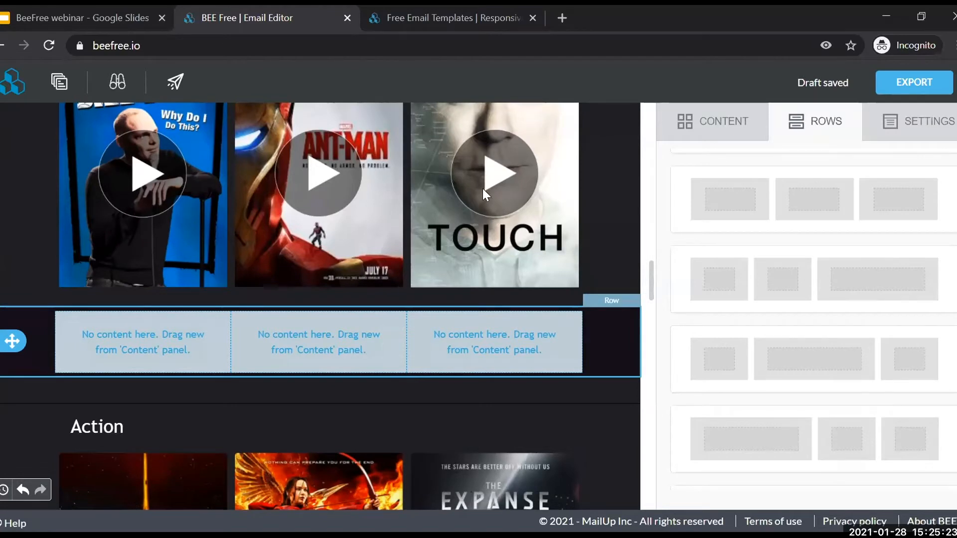
{"action": "left_click", "coordinate": [685, 118]}
{"action": "left_click_drag", "start_coordinate": [942, 205], "coordinate": [544, 324]}
{"action": "left_click_drag", "start_coordinate": [820, 223], "coordinate": [382, 311]}
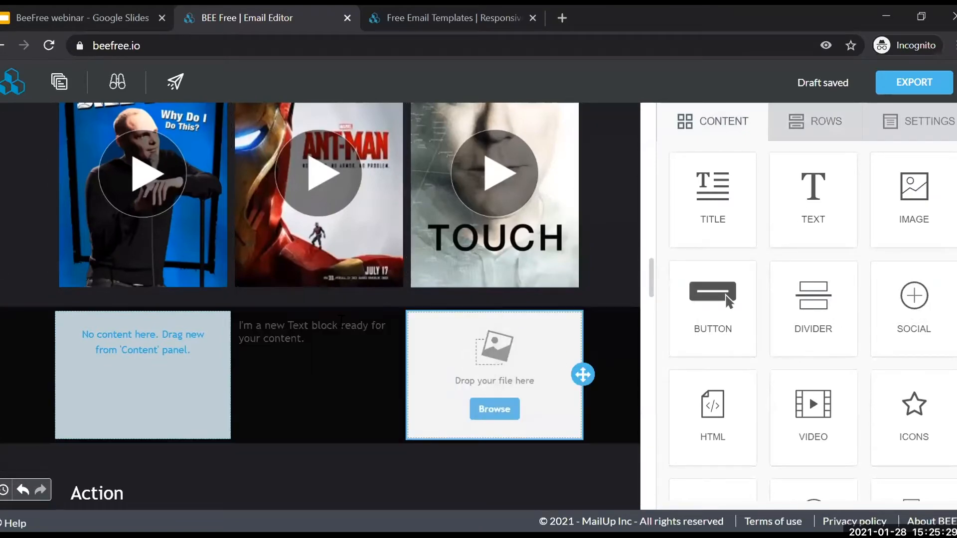
- Replace the new text block's placeholder with "hELLO HELLO"
{"action": "left_click", "coordinate": [335, 325]}
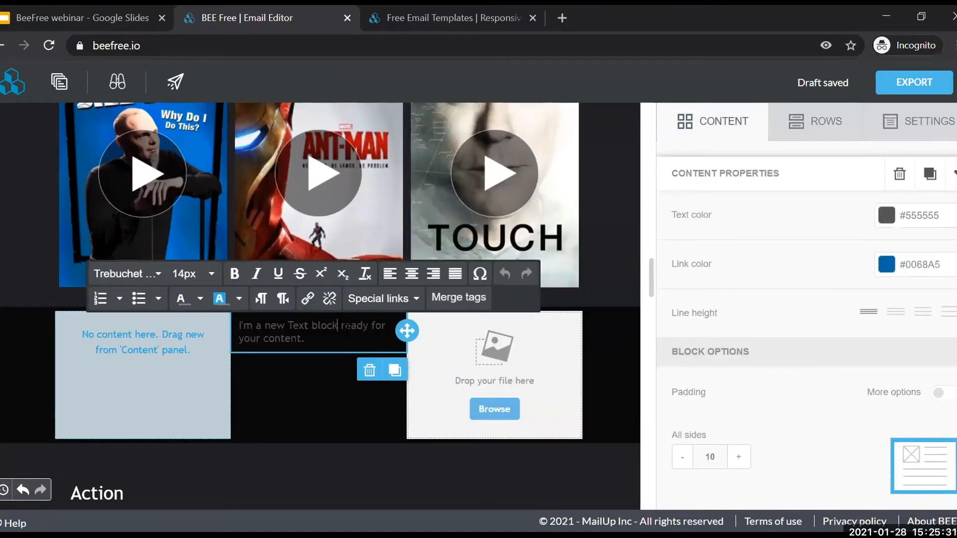
{"action": "key", "text": "ctrl+a"}
{"action": "key", "text": "BackSpace"}
{"action": "type", "text": "hELLO H"}
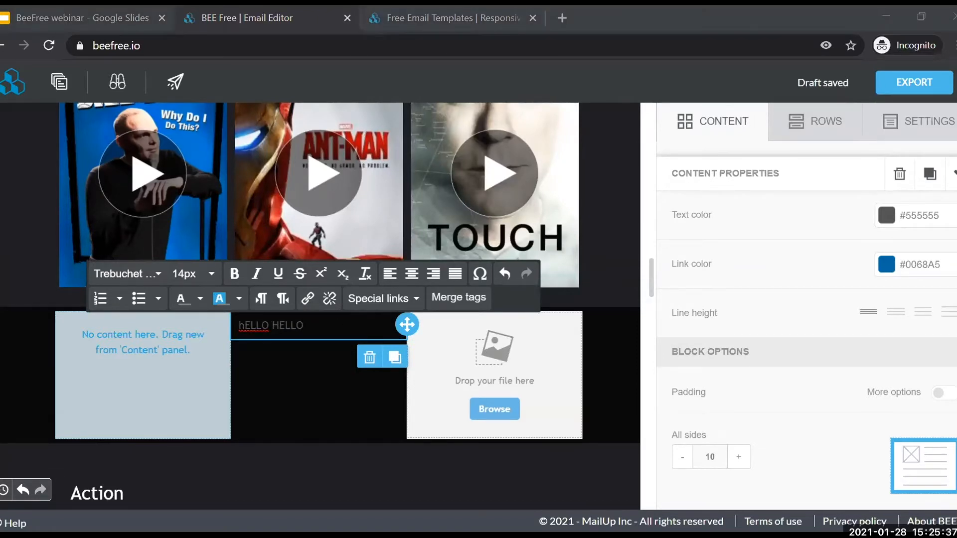
- Upload the Three-Body Problem book cover into the image block in the new row's third column
{"action": "left_click", "coordinate": [589, 333]}
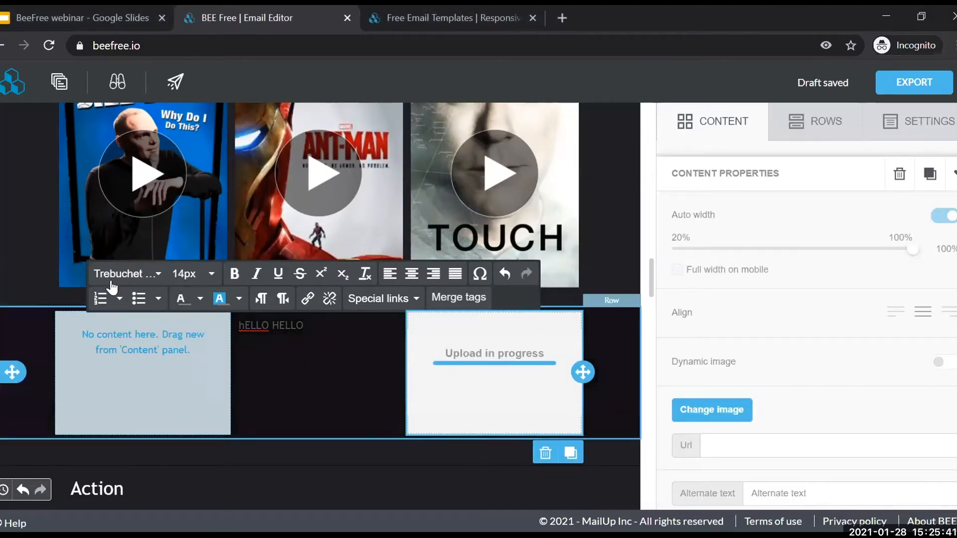
{"action": "scroll", "coordinate": [260, 307], "scroll_direction": "down", "scroll_amount": 1}
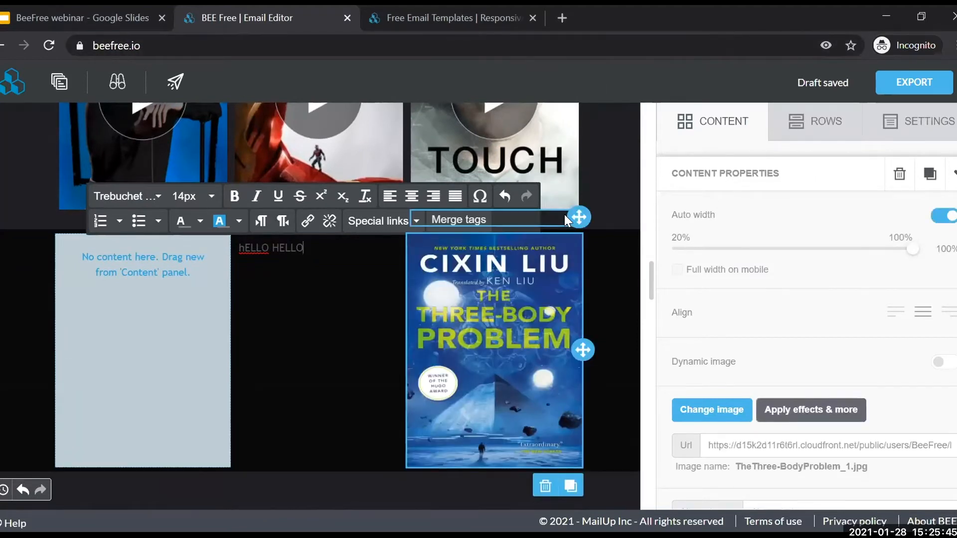
{"action": "scroll", "coordinate": [564, 215], "scroll_direction": "down", "scroll_amount": 1}
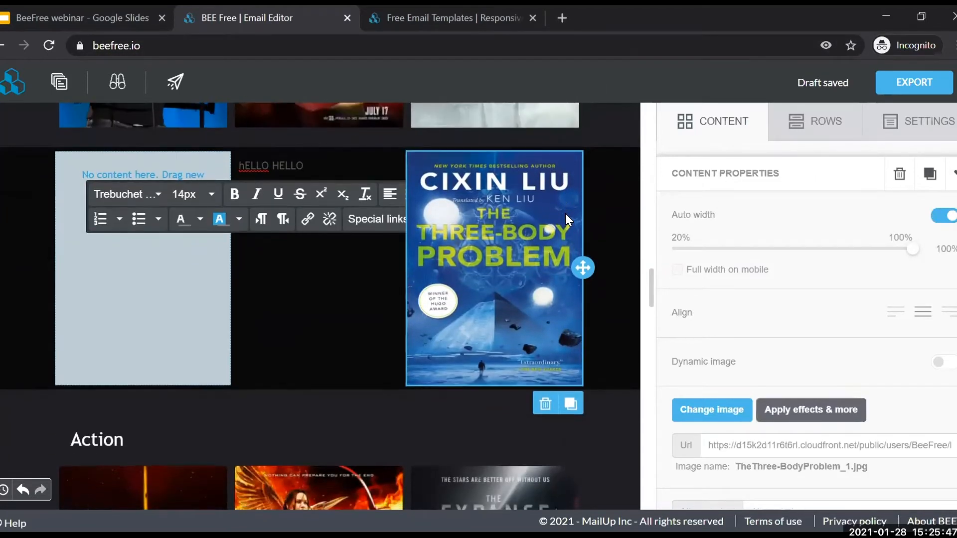
{"action": "scroll", "coordinate": [565, 213], "scroll_direction": "down", "scroll_amount": 1}
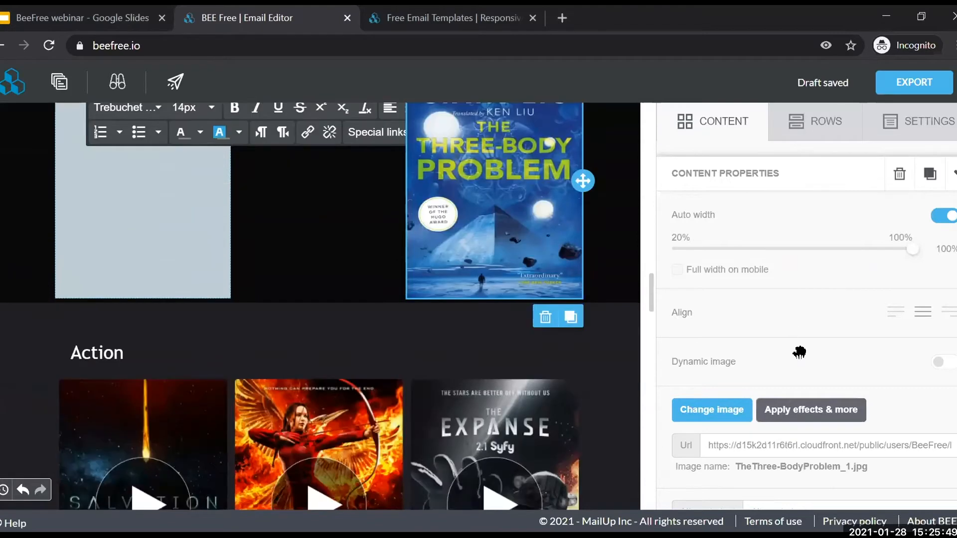
- Add a two-column row with a wide first column and a narrow second column below the footer links
{"action": "scroll", "coordinate": [802, 364], "scroll_direction": "down", "scroll_amount": 3}
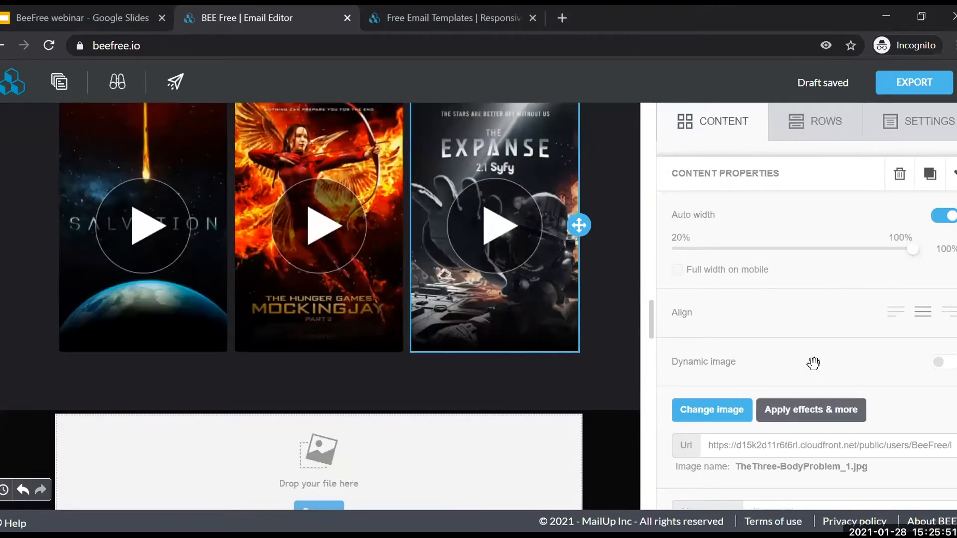
{"action": "scroll", "coordinate": [790, 346], "scroll_direction": "down", "scroll_amount": 1}
{"action": "scroll", "coordinate": [319, 307], "scroll_direction": "down", "scroll_amount": 15}
{"action": "left_click", "coordinate": [815, 122]}
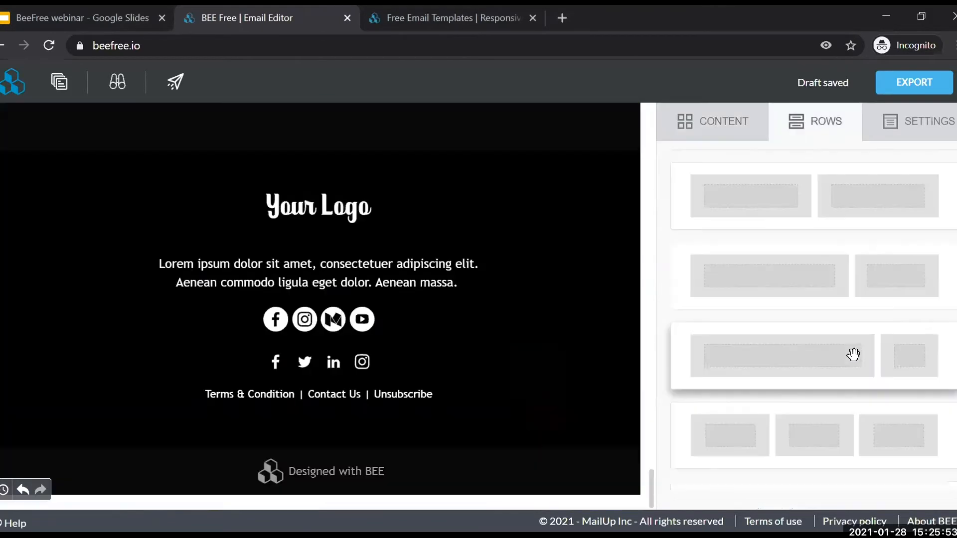
{"action": "left_click_drag", "start_coordinate": [863, 356], "coordinate": [712, 406]}
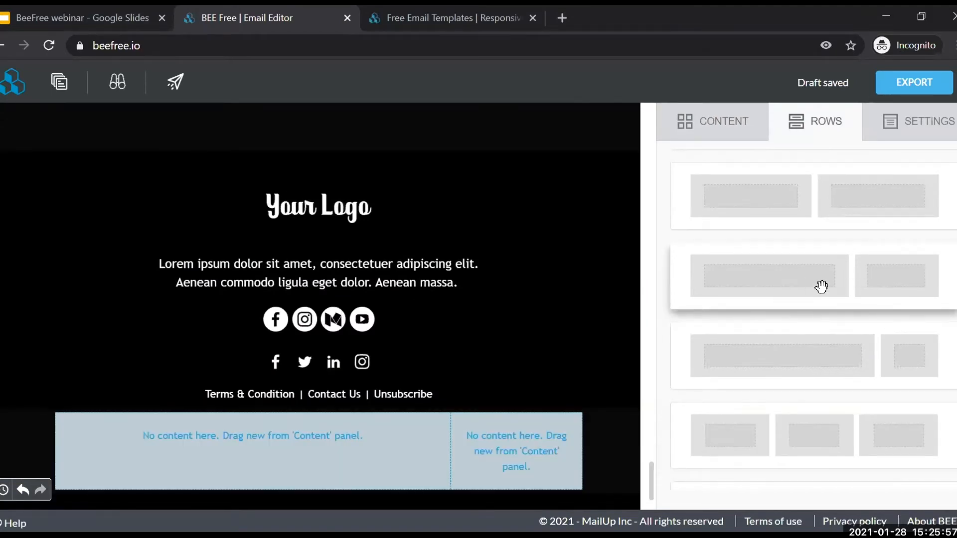
- Replace the Touch poster in the Adventure row with the image Tutorial-screen-AddProfile-smartmockup-small2.png
{"action": "scroll", "coordinate": [460, 323], "scroll_direction": "up", "scroll_amount": 10}
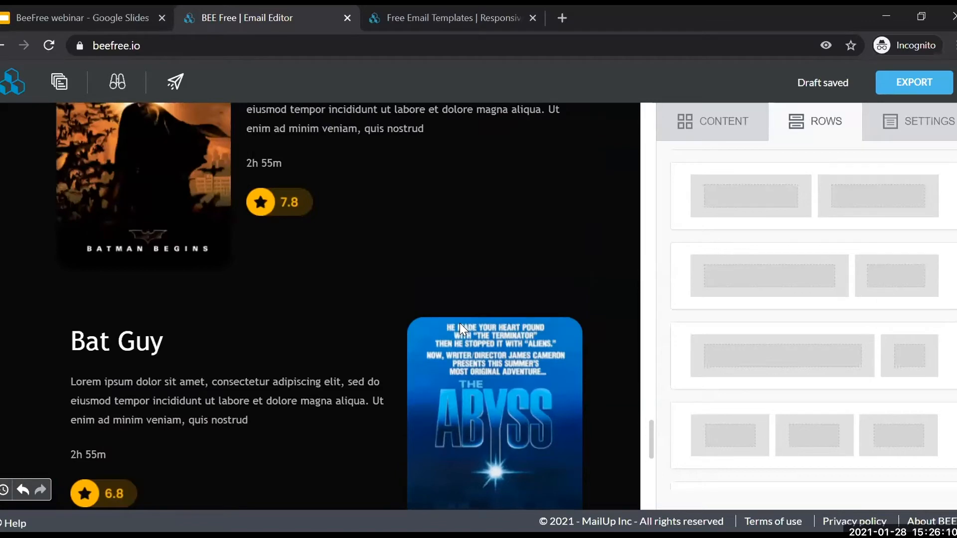
{"action": "scroll", "coordinate": [459, 323], "scroll_direction": "up", "scroll_amount": 10}
{"action": "scroll", "coordinate": [459, 322], "scroll_direction": "up", "scroll_amount": 5}
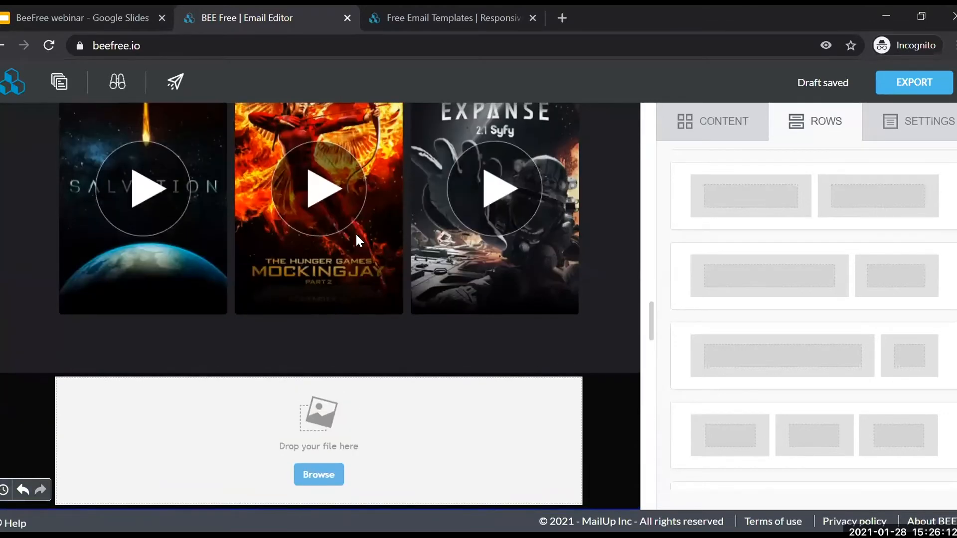
{"action": "scroll", "coordinate": [536, 234], "scroll_direction": "up", "scroll_amount": 3}
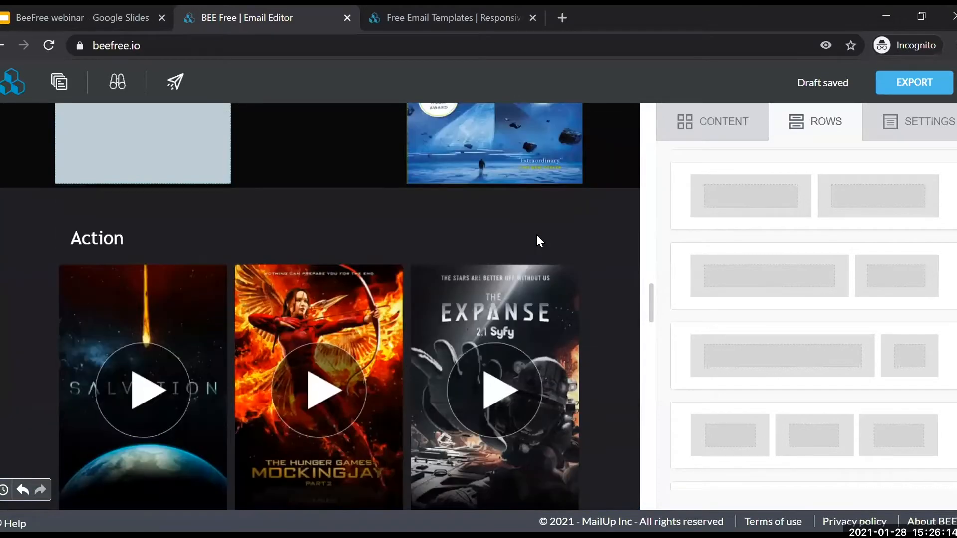
{"action": "scroll", "coordinate": [482, 498], "scroll_direction": "up", "scroll_amount": 1}
{"action": "scroll", "coordinate": [483, 498], "scroll_direction": "up", "scroll_amount": 3}
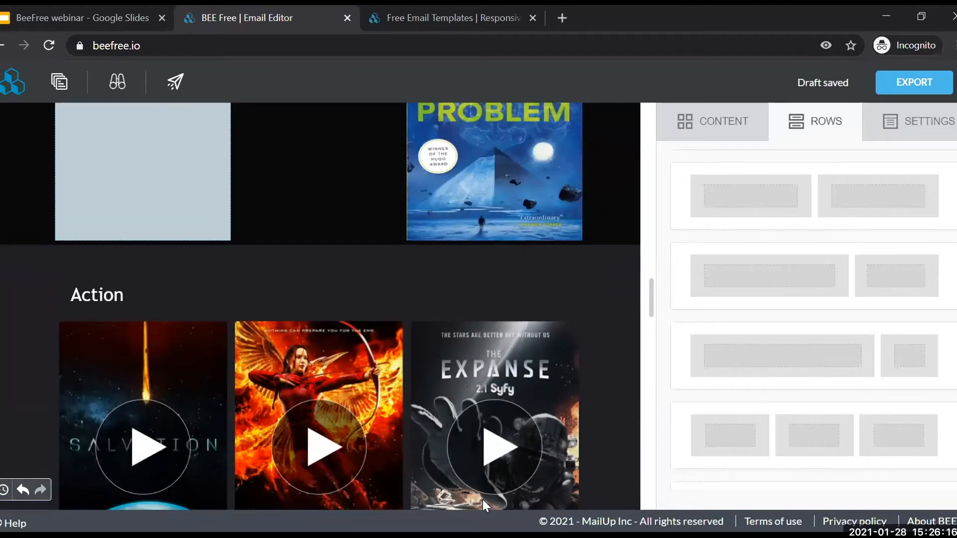
{"action": "scroll", "coordinate": [483, 499], "scroll_direction": "up", "scroll_amount": 7}
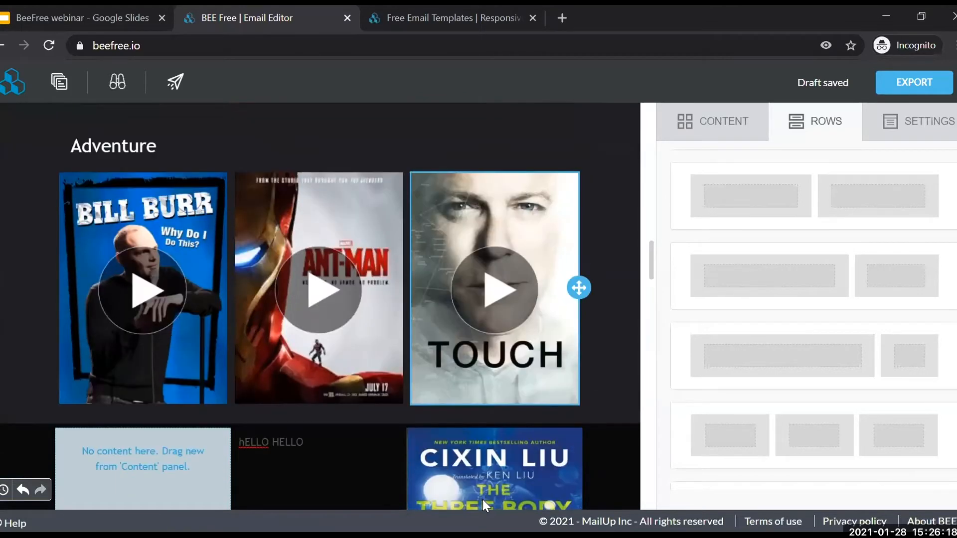
{"action": "left_click", "coordinate": [495, 299]}
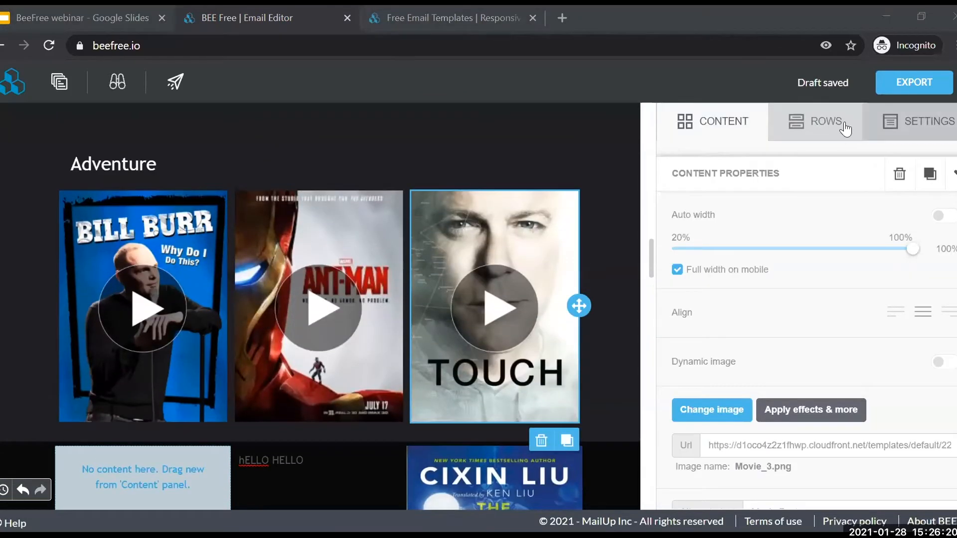
{"action": "left_click", "coordinate": [733, 137]}
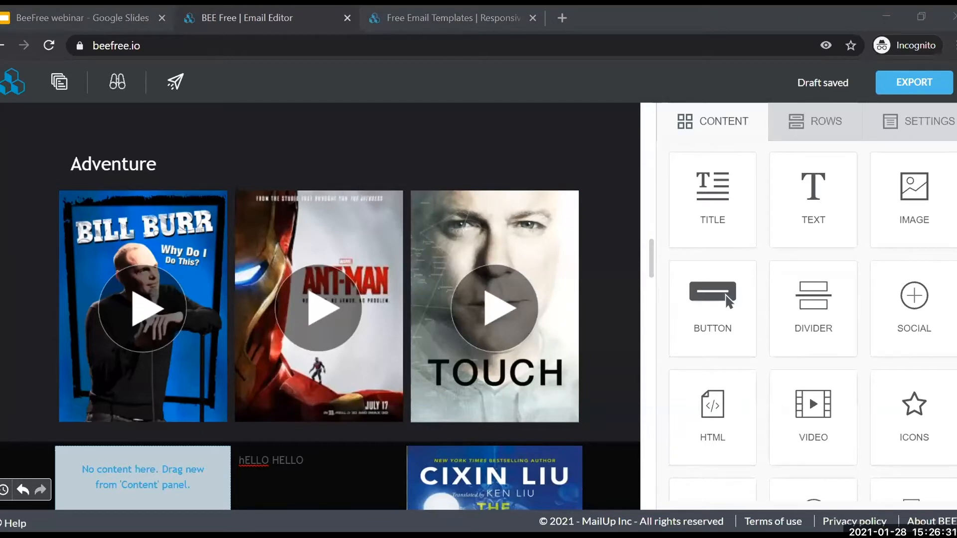
{"action": "left_click_drag", "start_coordinate": [448, 308], "coordinate": [447, 309]}
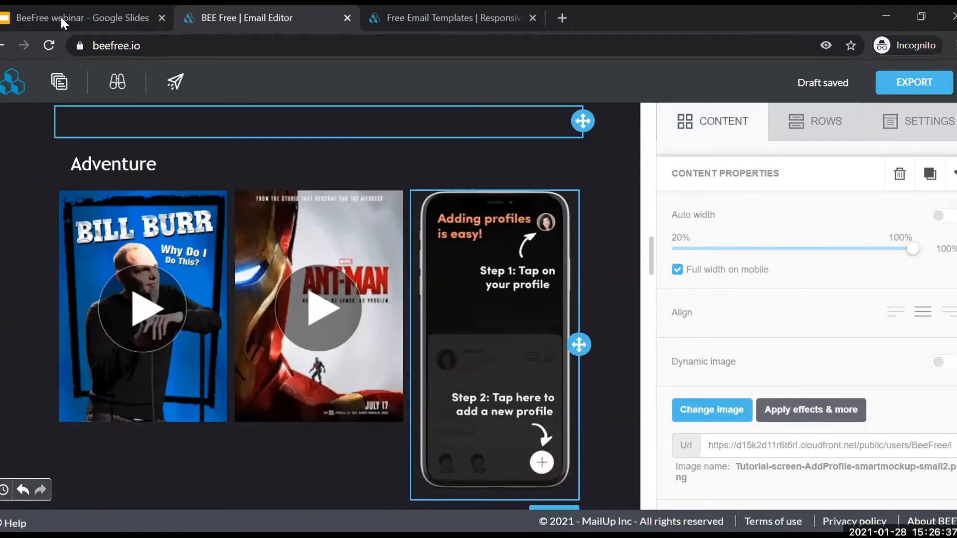
- Duplicate the row holding the three Adventure images
{"action": "left_click", "coordinate": [501, 264]}
{"action": "scroll", "coordinate": [523, 269], "scroll_direction": "down", "scroll_amount": 3}
{"action": "scroll", "coordinate": [536, 270], "scroll_direction": "up", "scroll_amount": 3}
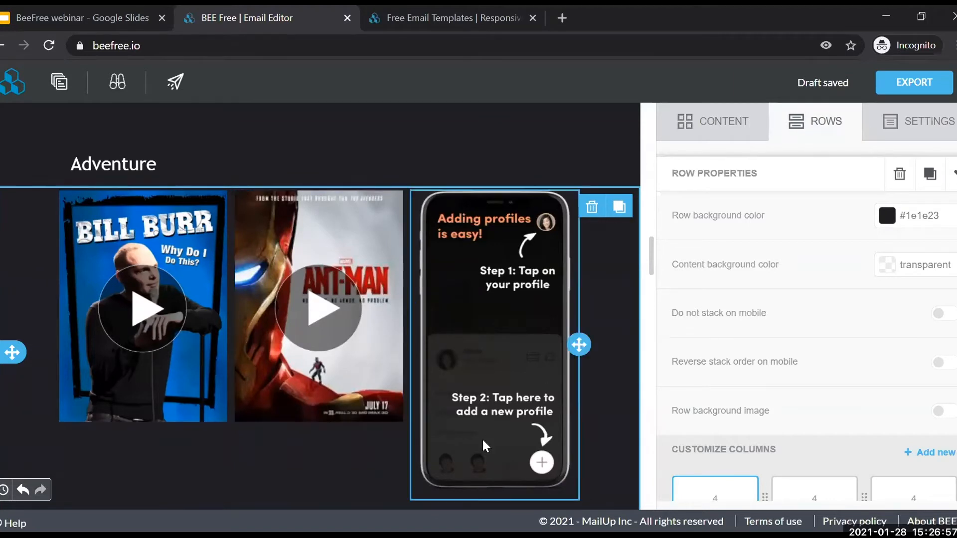
{"action": "left_click", "coordinate": [617, 213]}
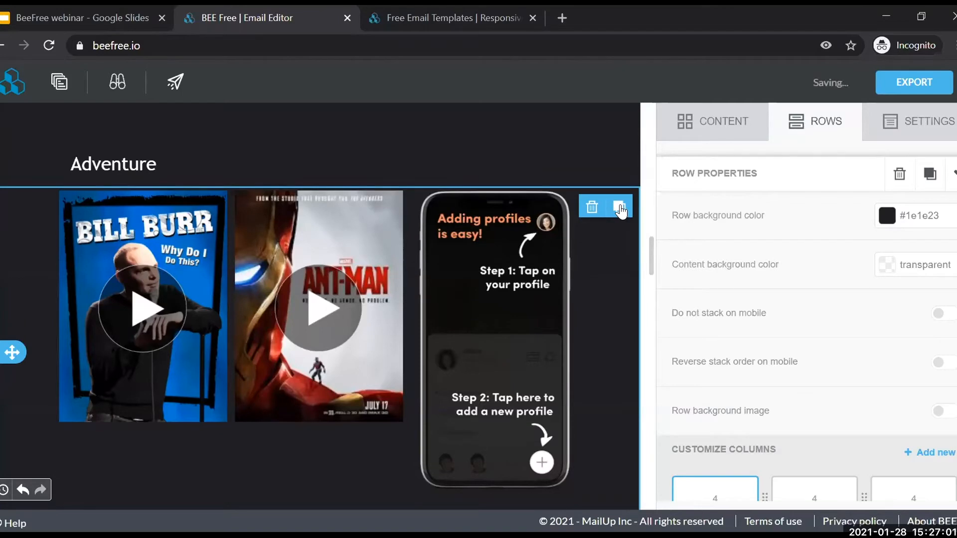
- Delete the duplicated Adventure image row
{"action": "scroll", "coordinate": [555, 319], "scroll_direction": "down", "scroll_amount": 6}
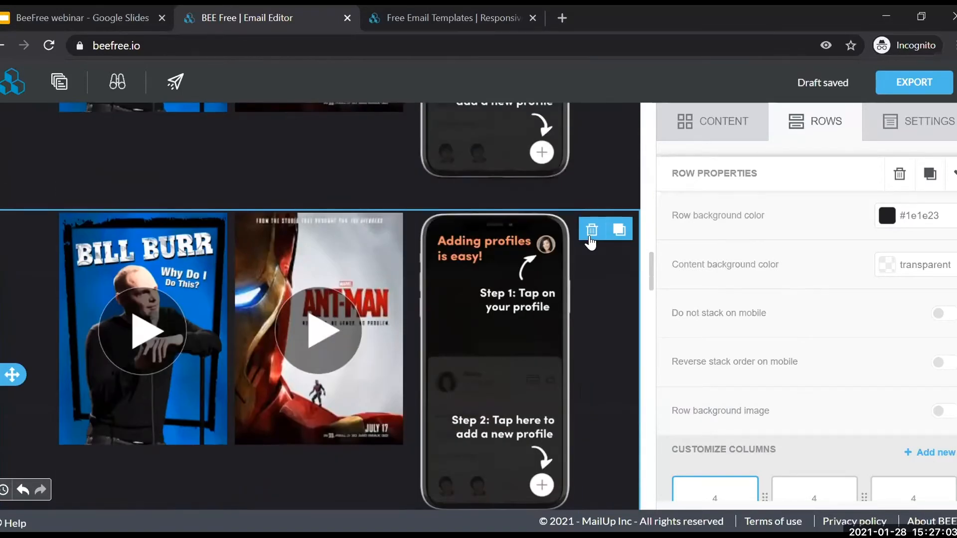
{"action": "scroll", "coordinate": [569, 393], "scroll_direction": "up", "scroll_amount": 2}
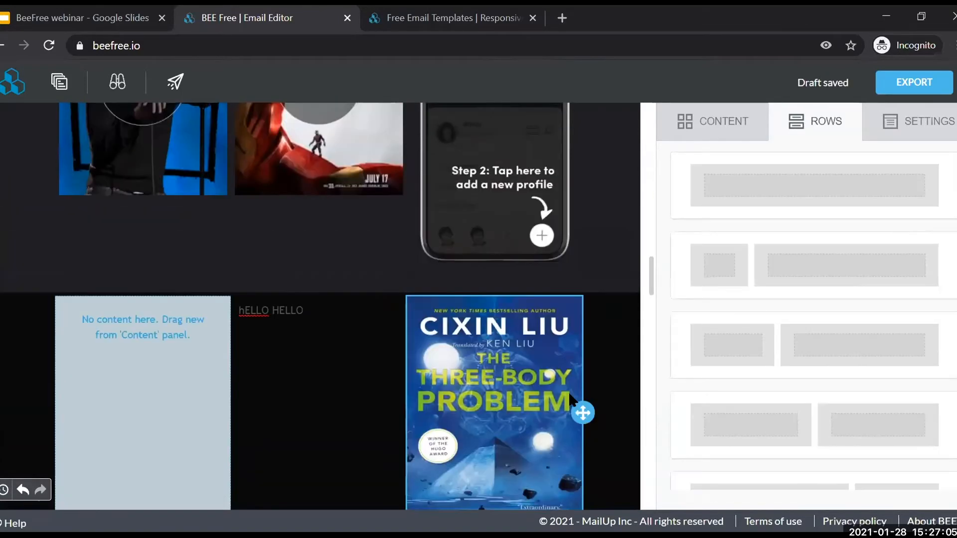
{"action": "scroll", "coordinate": [570, 399], "scroll_direction": "up", "scroll_amount": 3}
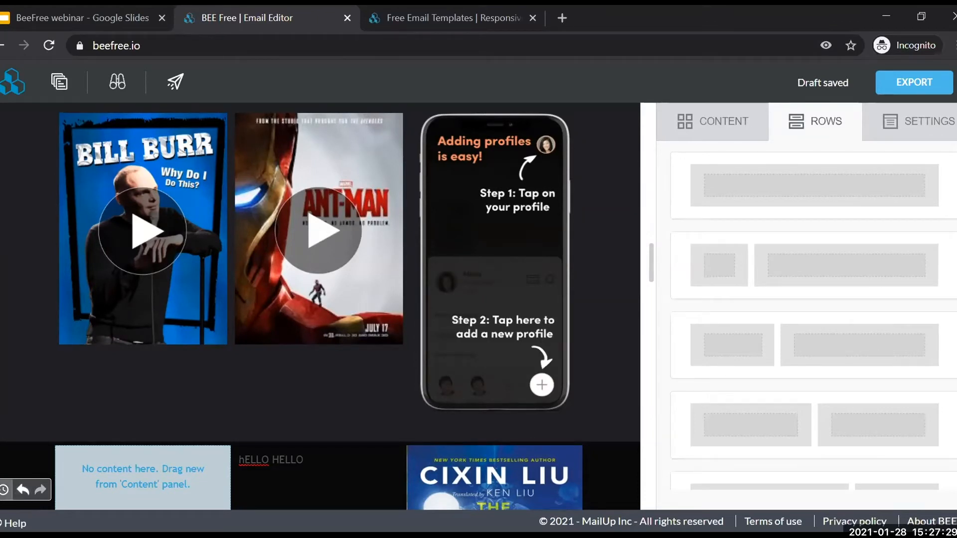
- Open the email's edit history and review the recorded changes back to the earliest entry
{"action": "left_click", "coordinate": [2, 494]}
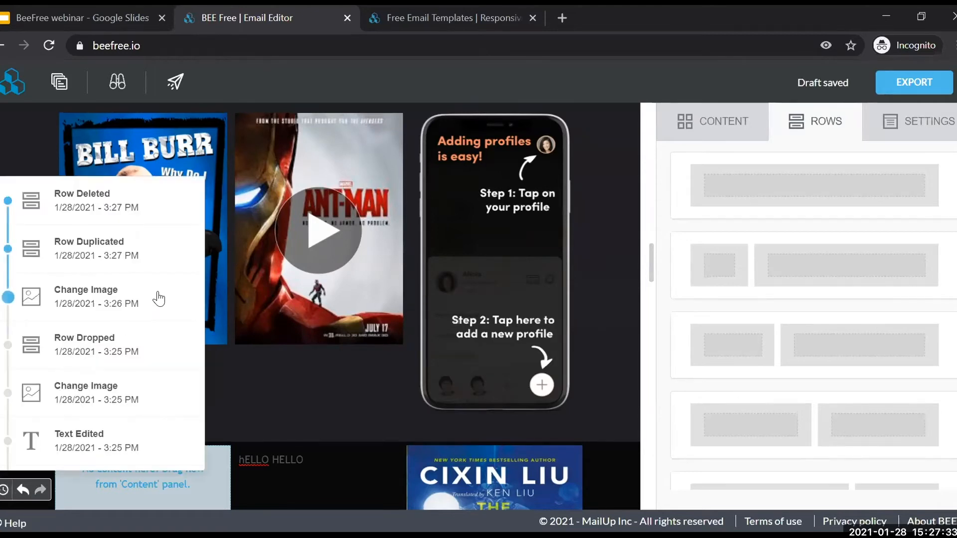
{"action": "scroll", "coordinate": [150, 324], "scroll_direction": "down", "scroll_amount": 10}
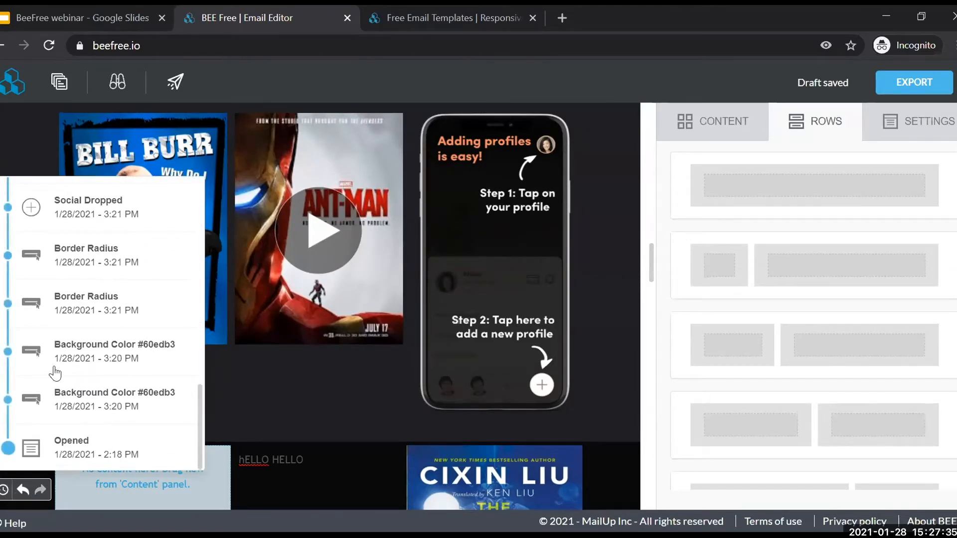
- Revert the email to the later of the two 3:22 PM Social Deleted entries in its edit history
{"action": "scroll", "coordinate": [64, 376], "scroll_direction": "up", "scroll_amount": 10}
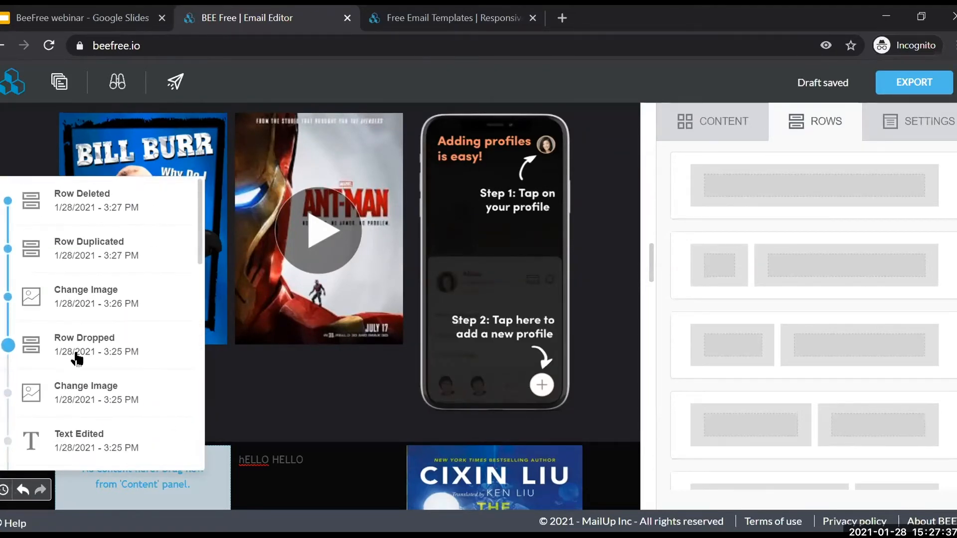
{"action": "scroll", "coordinate": [75, 358], "scroll_direction": "down", "scroll_amount": 5}
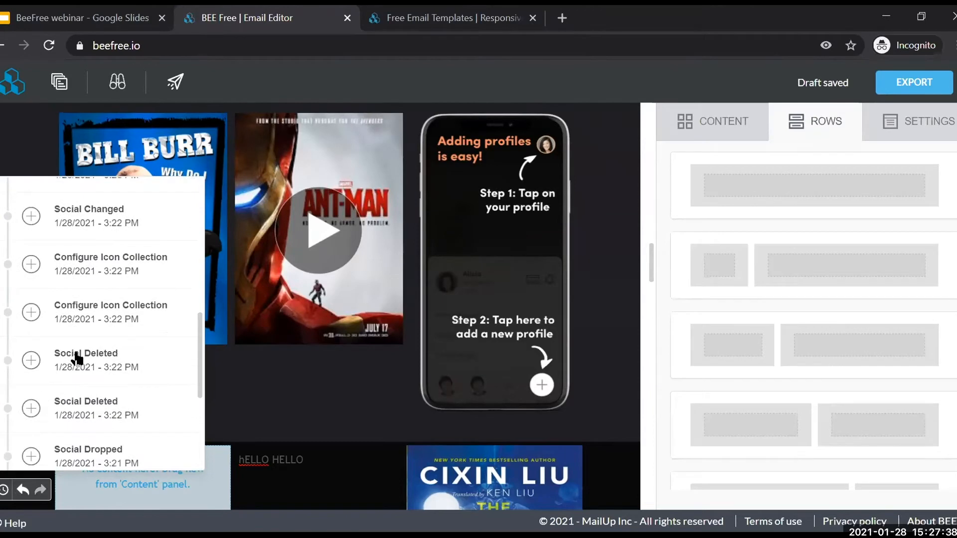
{"action": "left_click", "coordinate": [136, 360]}
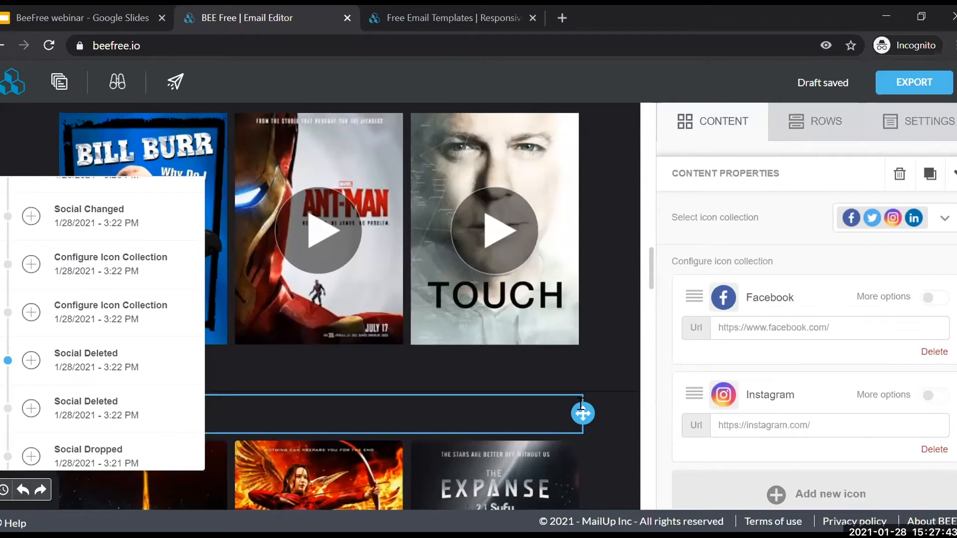
{"action": "left_click", "coordinate": [286, 413]}
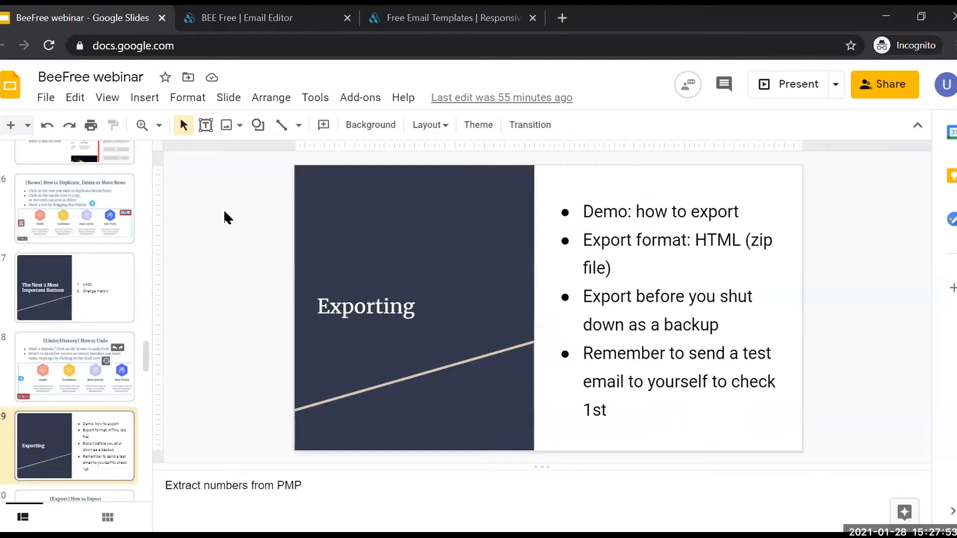
- Switch back to the BEE Free editor and preview the email in desktop mode, looking through its sections
{"action": "left_click", "coordinate": [280, 15]}
{"action": "scroll", "coordinate": [355, 350], "scroll_direction": "up", "scroll_amount": 15}
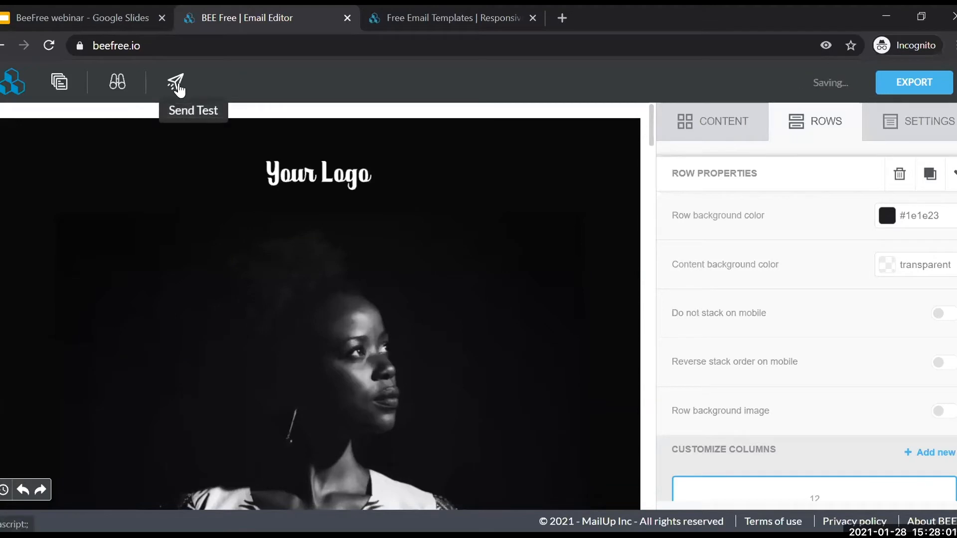
{"action": "left_click", "coordinate": [115, 86]}
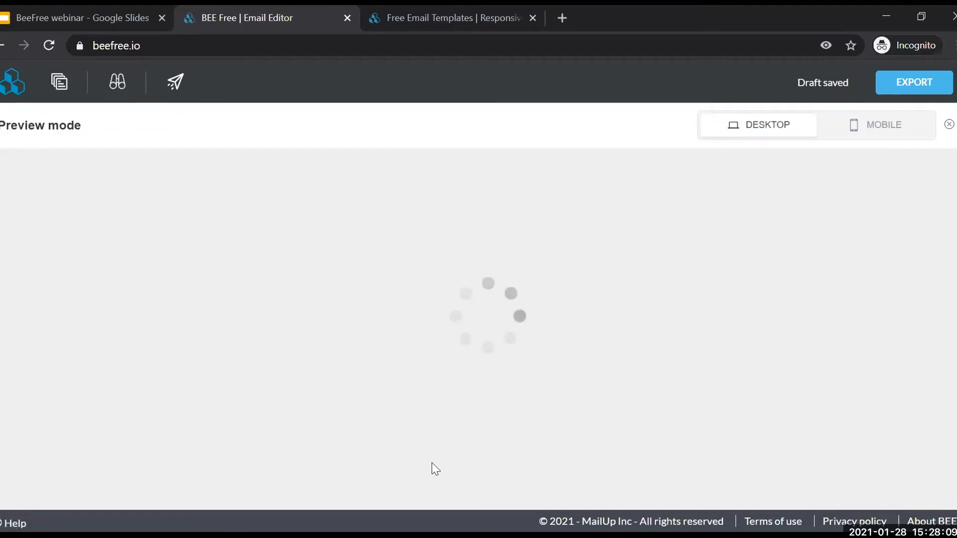
{"action": "scroll", "coordinate": [492, 279], "scroll_direction": "down", "scroll_amount": 10}
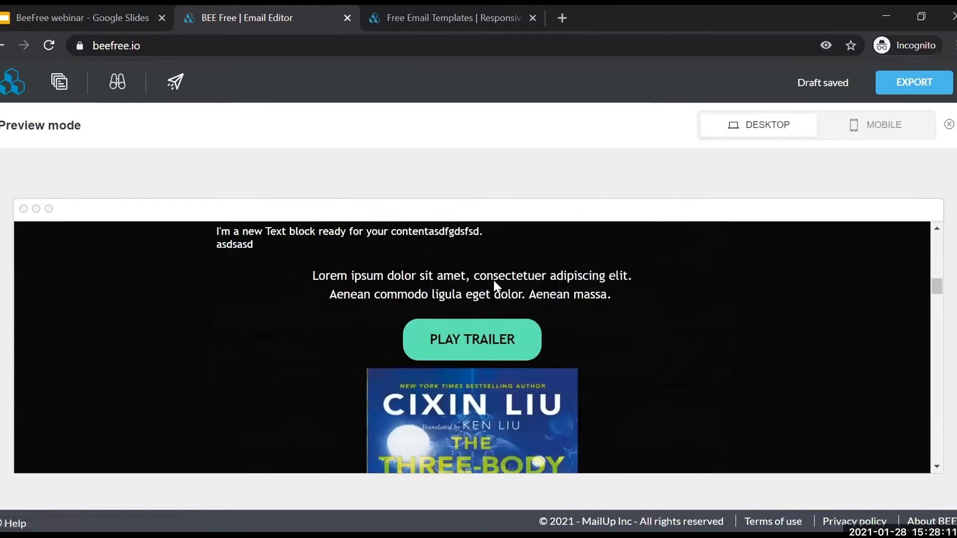
{"action": "scroll", "coordinate": [496, 287], "scroll_direction": "down", "scroll_amount": 15}
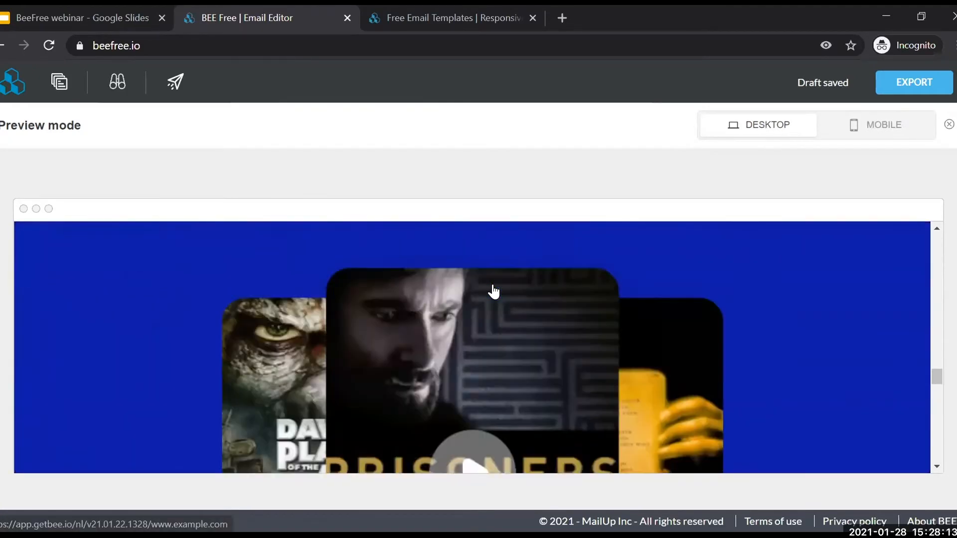
{"action": "scroll", "coordinate": [496, 287], "scroll_direction": "down", "scroll_amount": 3}
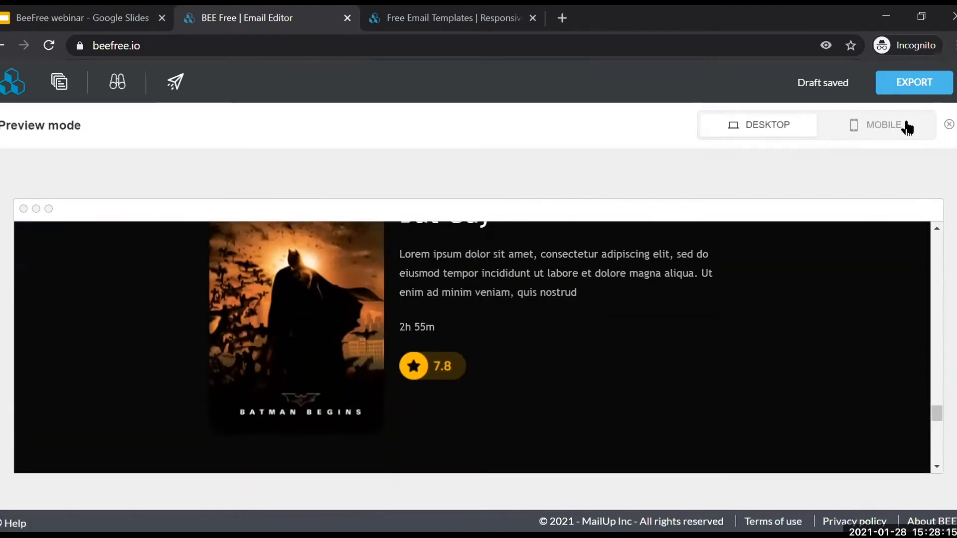
- Preview the email in mobile mode, examine how the Adventure posters stack, and close the preview
{"action": "left_click", "coordinate": [907, 126]}
{"action": "scroll", "coordinate": [493, 335], "scroll_direction": "up", "scroll_amount": 8}
{"action": "scroll", "coordinate": [494, 335], "scroll_direction": "up", "scroll_amount": 10}
{"action": "scroll", "coordinate": [494, 336], "scroll_direction": "up", "scroll_amount": 10}
{"action": "scroll", "coordinate": [495, 337], "scroll_direction": "down", "scroll_amount": 15}
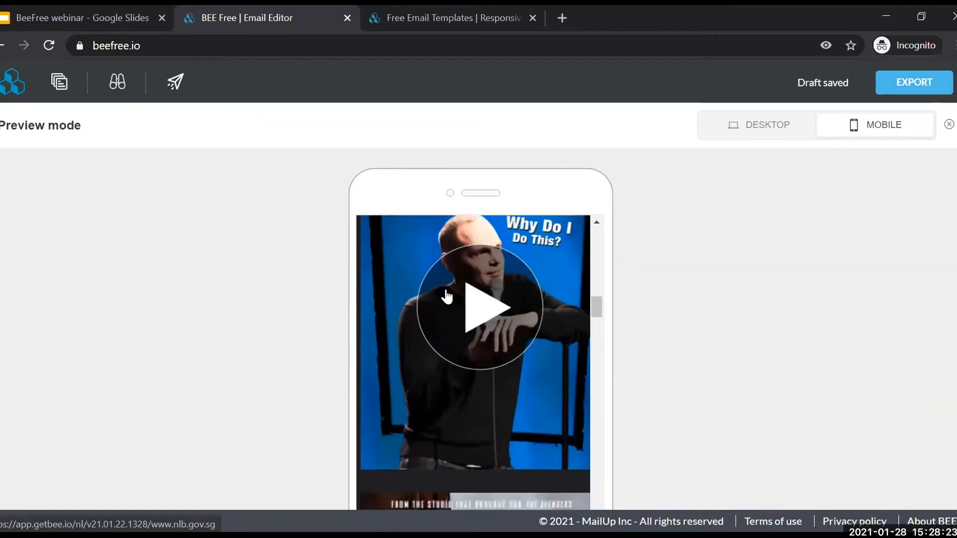
{"action": "scroll", "coordinate": [448, 309], "scroll_direction": "down", "scroll_amount": 3}
{"action": "scroll", "coordinate": [468, 329], "scroll_direction": "up", "scroll_amount": 5}
{"action": "scroll", "coordinate": [479, 344], "scroll_direction": "down", "scroll_amount": 5}
{"action": "scroll", "coordinate": [487, 353], "scroll_direction": "down", "scroll_amount": 8}
{"action": "scroll", "coordinate": [491, 349], "scroll_direction": "up", "scroll_amount": 4}
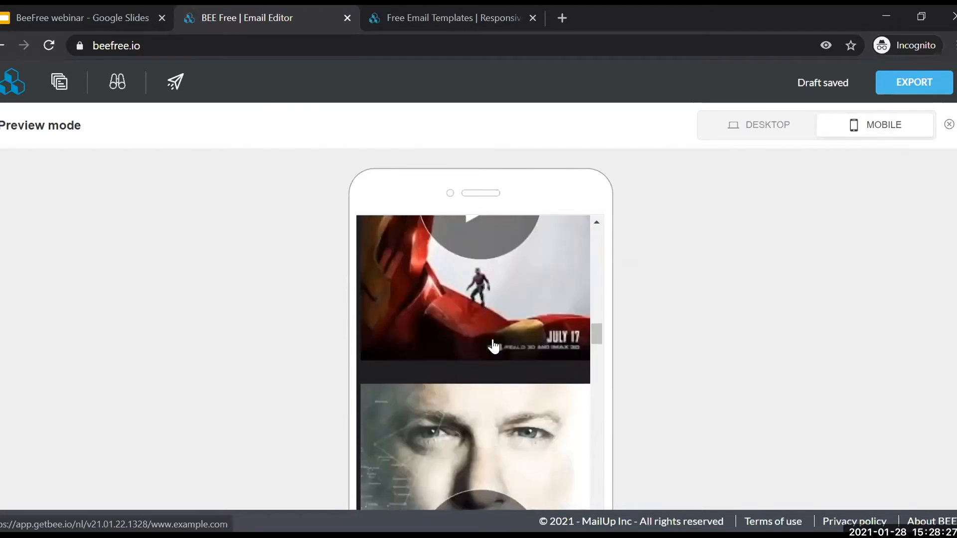
{"action": "scroll", "coordinate": [486, 339], "scroll_direction": "up", "scroll_amount": 6}
{"action": "scroll", "coordinate": [497, 334], "scroll_direction": "down", "scroll_amount": 3}
{"action": "scroll", "coordinate": [496, 333], "scroll_direction": "down", "scroll_amount": 8}
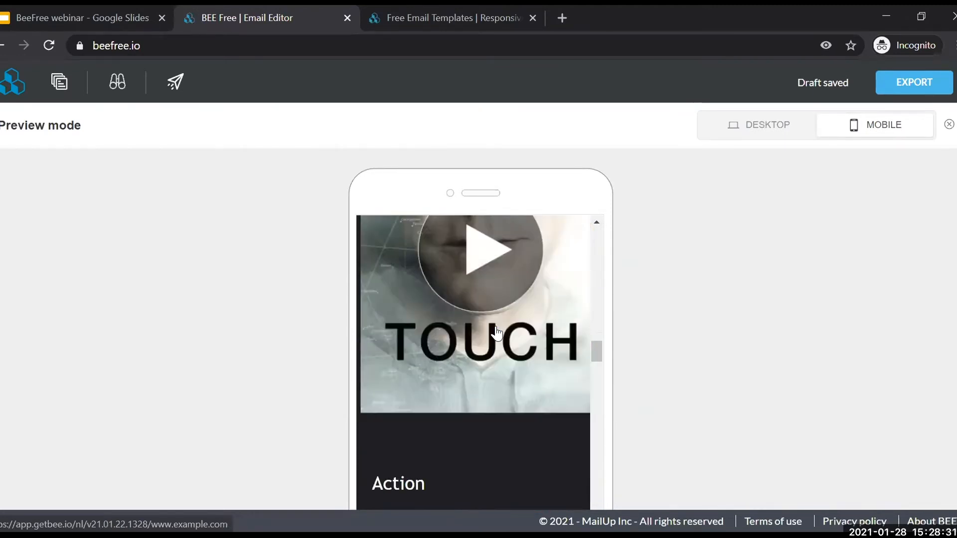
{"action": "scroll", "coordinate": [497, 331], "scroll_direction": "down", "scroll_amount": 8}
{"action": "scroll", "coordinate": [494, 329], "scroll_direction": "down", "scroll_amount": 3}
{"action": "left_click", "coordinate": [950, 125]}
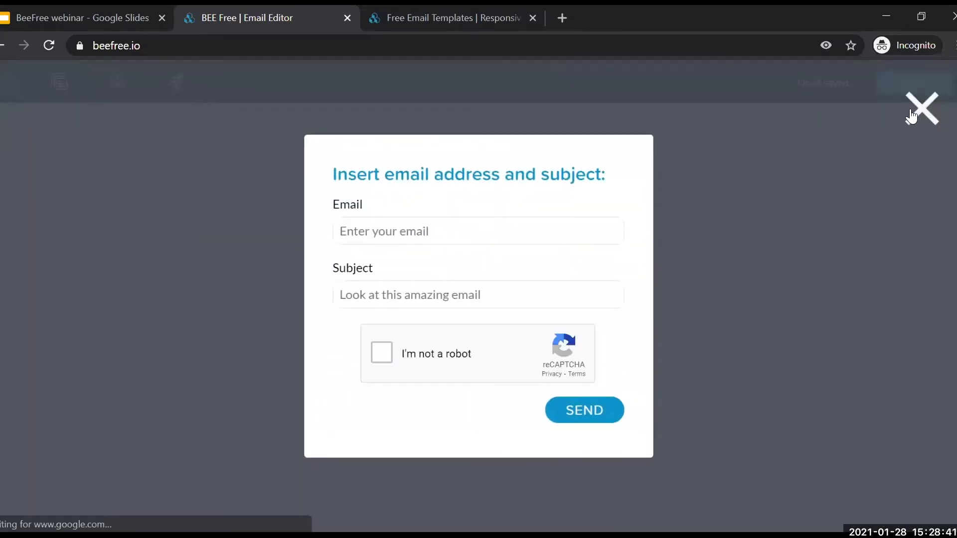
- Look at the test-send form with its email address and subject fields, and close it without sending
{"action": "left_click", "coordinate": [911, 115]}
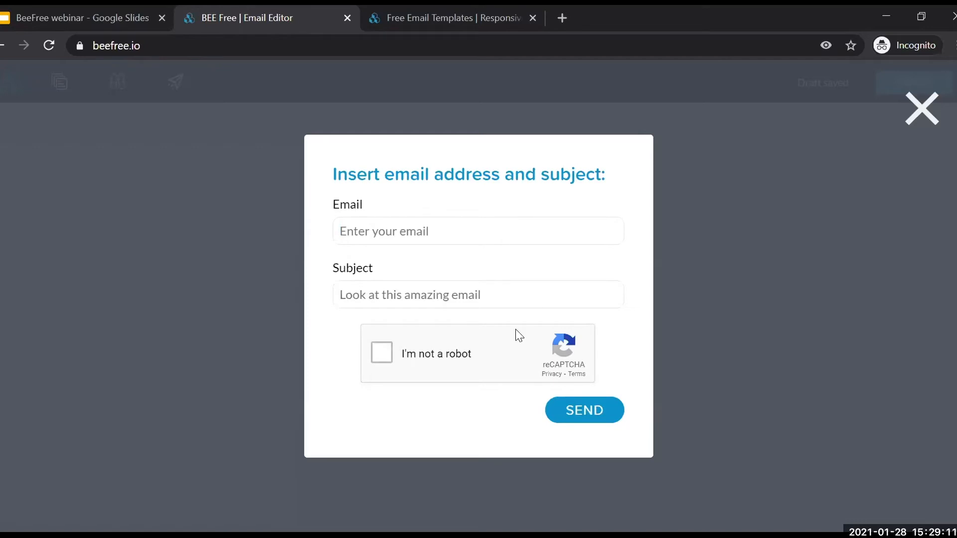
{"action": "left_click", "coordinate": [487, 301]}
{"action": "left_click", "coordinate": [921, 109]}
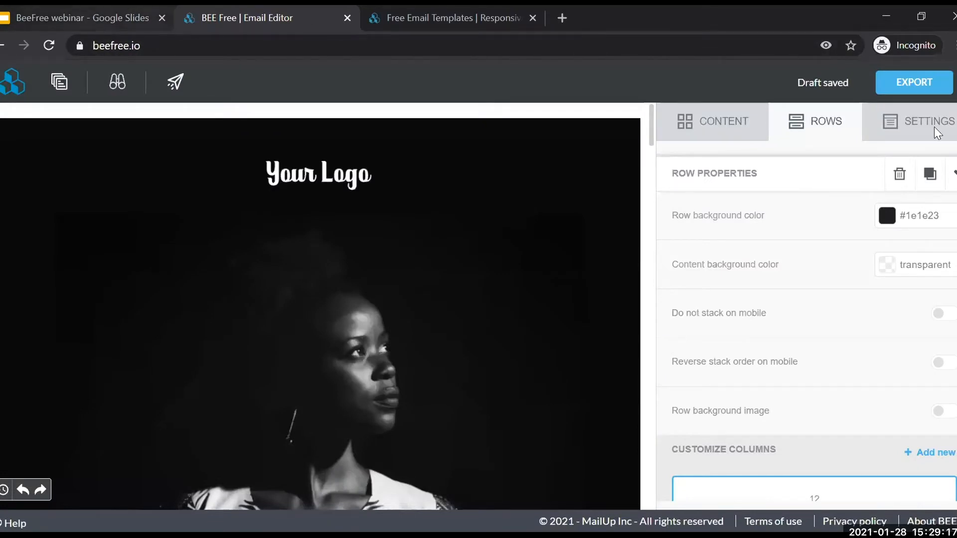
- Export the email as the free ZIP download with HTML and images, and dismiss the download window
{"action": "left_click", "coordinate": [923, 87]}
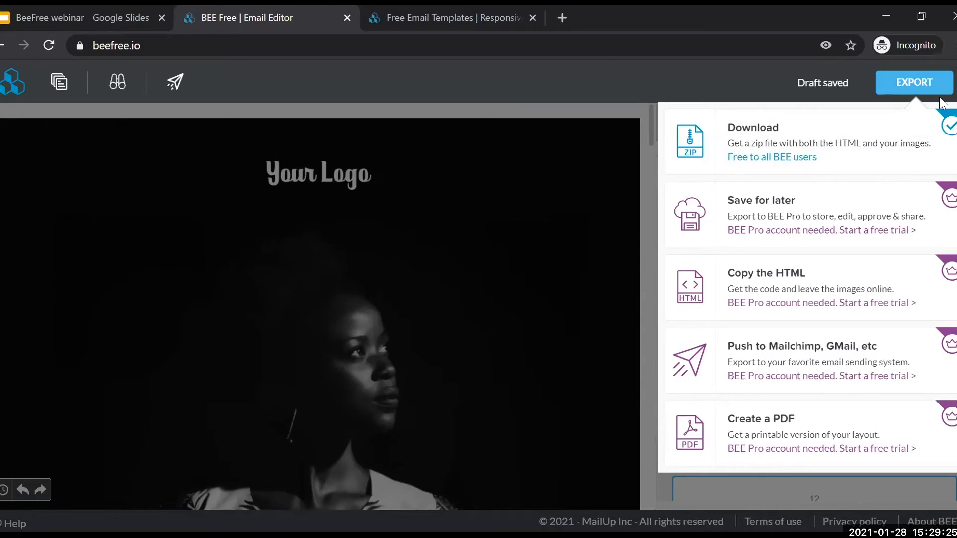
{"action": "left_click", "coordinate": [813, 149]}
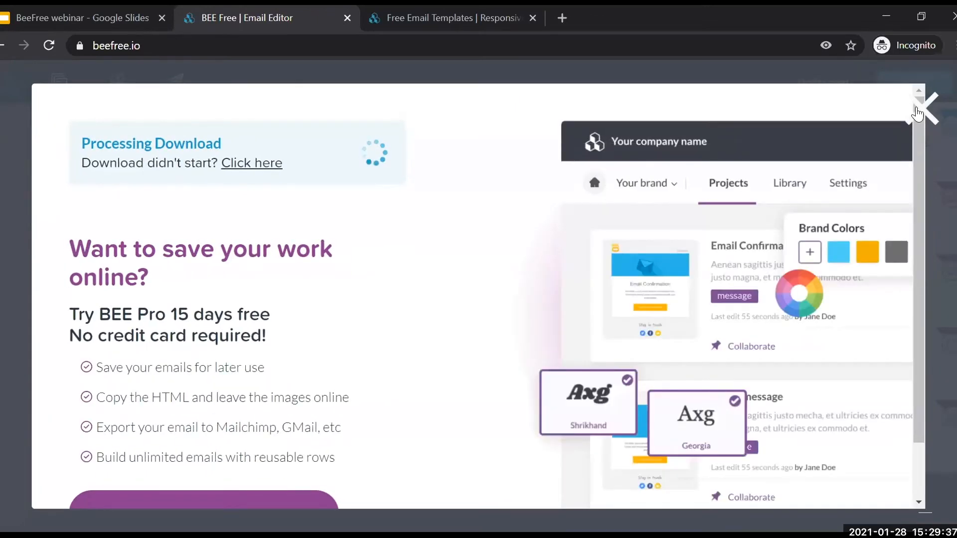
{"action": "left_click", "coordinate": [923, 109]}
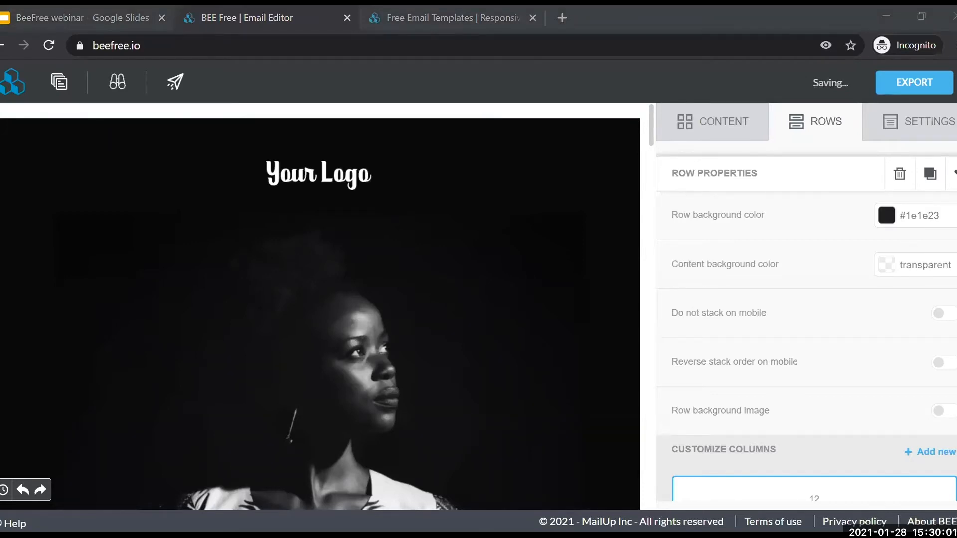
{"action": "left_click", "coordinate": [434, 77]}
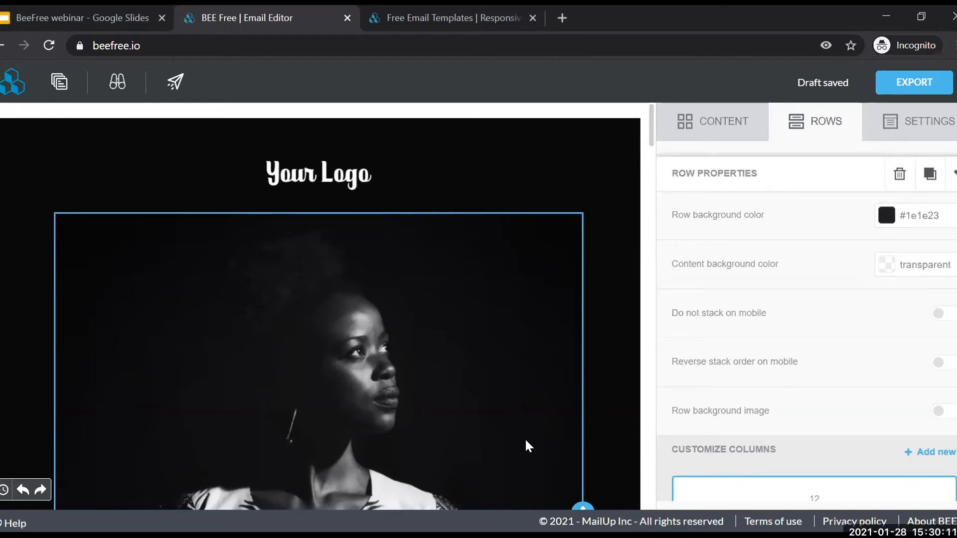
- Switch to the BeeFree webinar deck in Google Slides and review the How to Export and Accessing your Saved EDM slides
{"action": "left_click", "coordinate": [140, 7]}
{"action": "key", "text": "Down"}
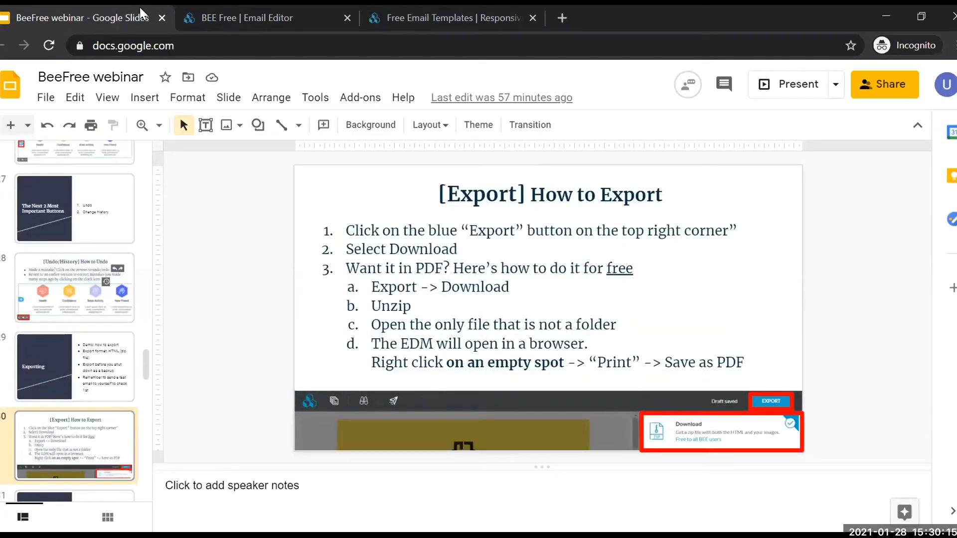
{"action": "key", "text": "Down"}
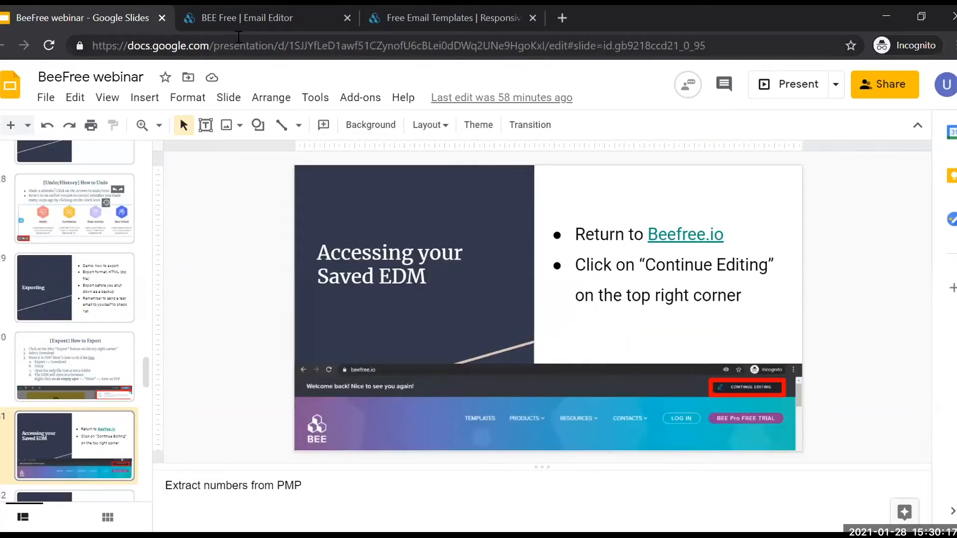
{"action": "key", "text": "Down"}
{"action": "key", "text": "Up"}
{"action": "key", "text": "Up"}
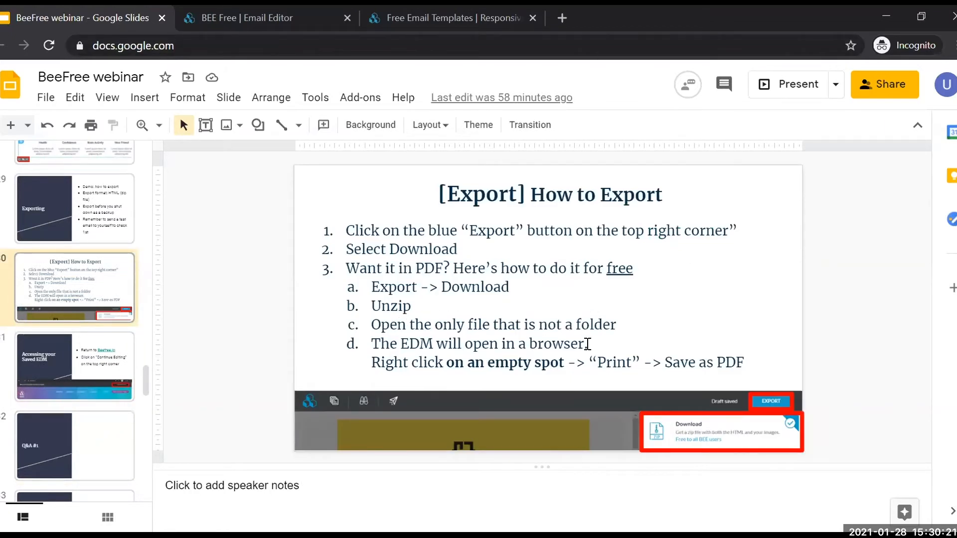
{"action": "left_click_drag", "start_coordinate": [745, 364], "coordinate": [371, 324]}
{"action": "left_click", "coordinate": [782, 319]}
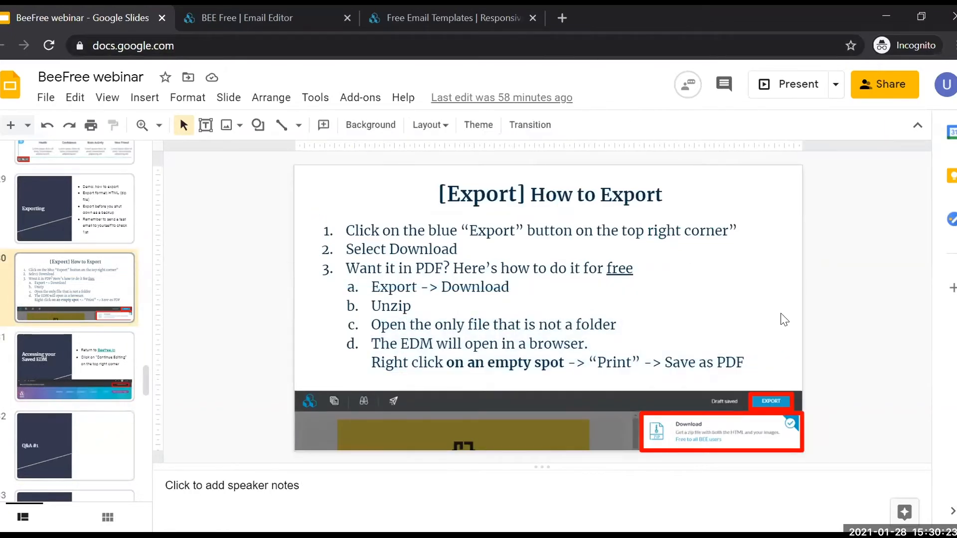
{"action": "left_click", "coordinate": [43, 367]}
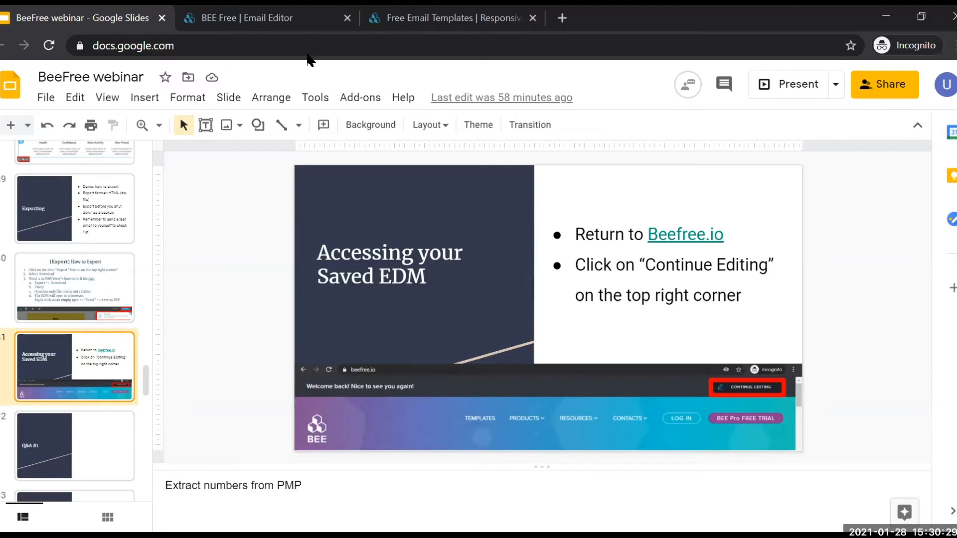
- Open beefree.io in a new browser tab and choose to continue editing the saved email
{"action": "left_click", "coordinate": [289, 14]}
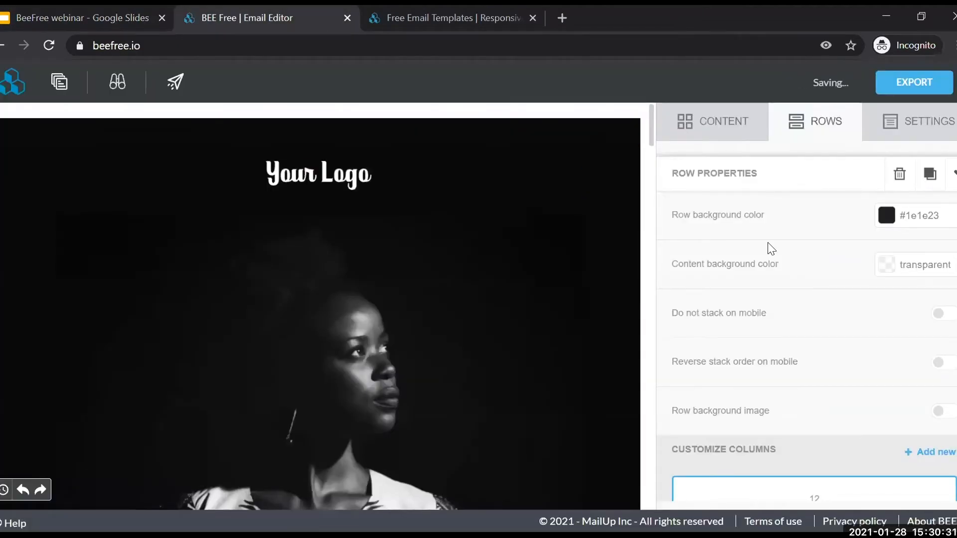
{"action": "mouse_move", "coordinate": [832, 84]}
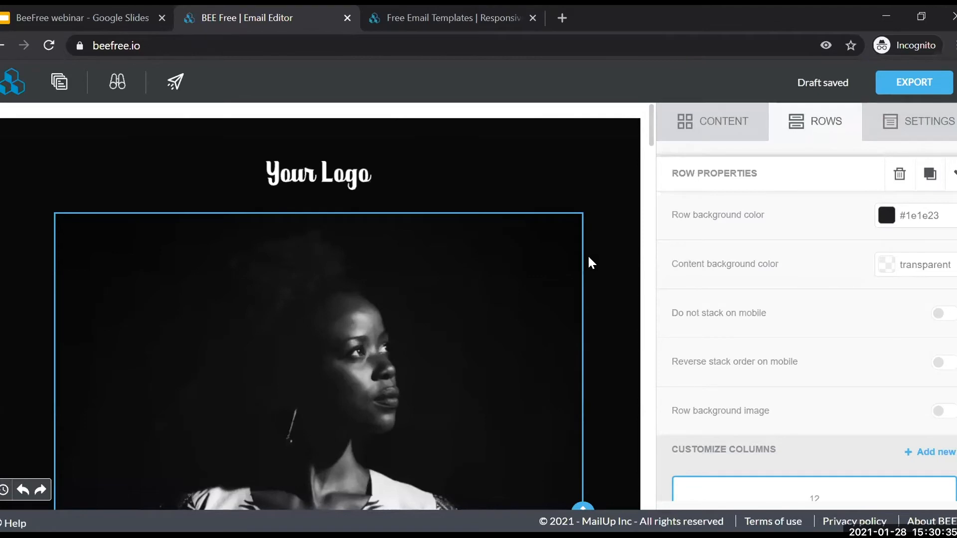
{"action": "left_click", "coordinate": [561, 18]}
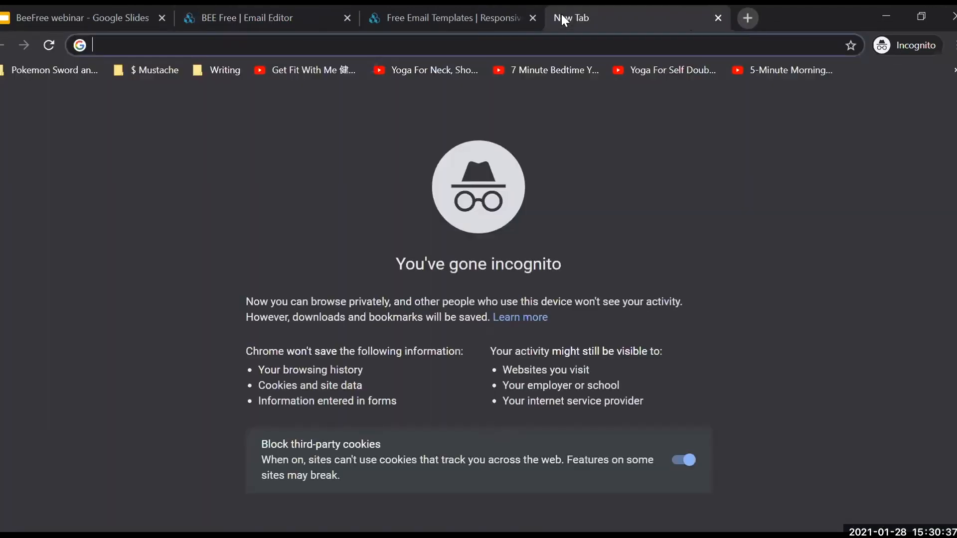
{"action": "type", "text": "be"}
{"action": "key", "text": "Return"}
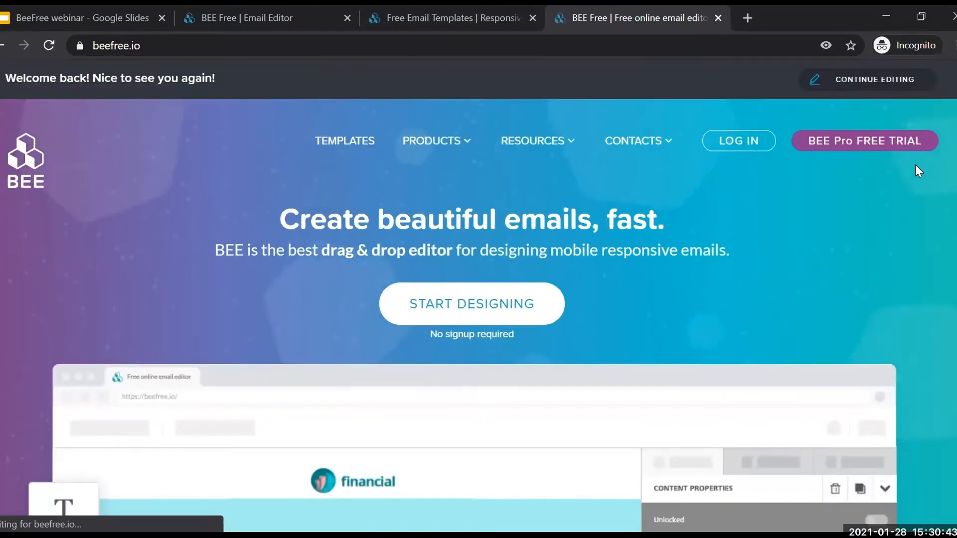
{"action": "left_click", "coordinate": [883, 89]}
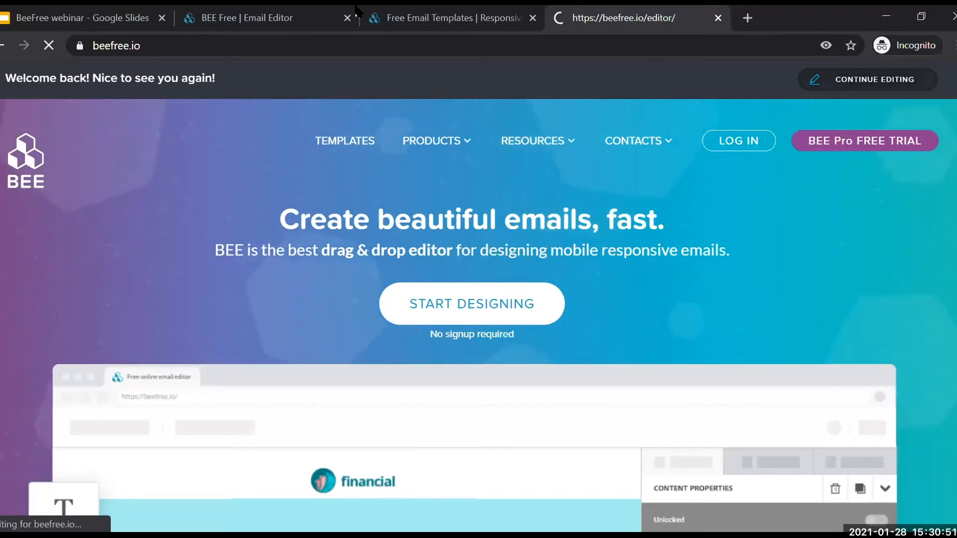
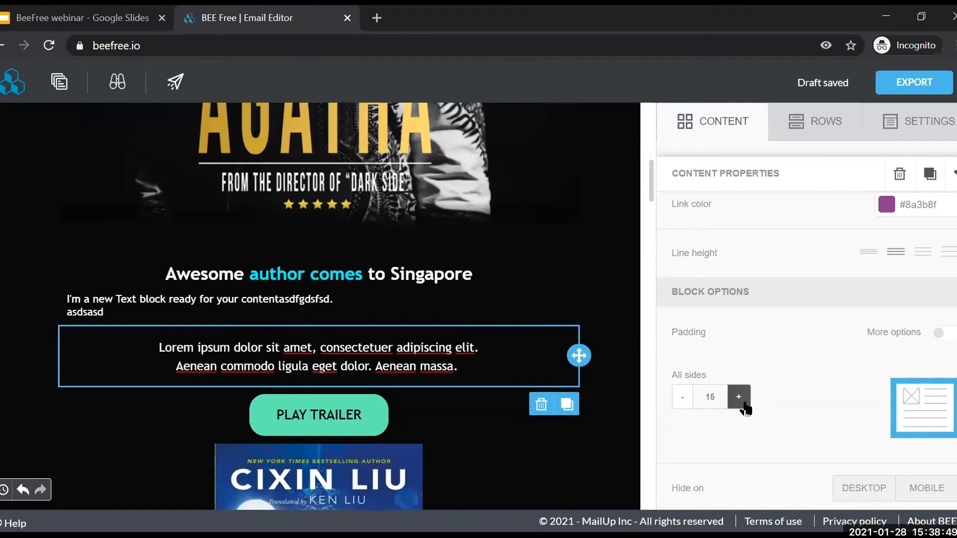
- Set the padding of the Lorem ipsum text block above the Play Trailer button to 50 on all sides
{"action": "left_click", "coordinate": [740, 399]}
{"action": "left_click", "coordinate": [739, 398]}
{"action": "left_click", "coordinate": [740, 399]}
{"action": "left_click", "coordinate": [740, 399]}
{"action": "left_click", "coordinate": [739, 399]}
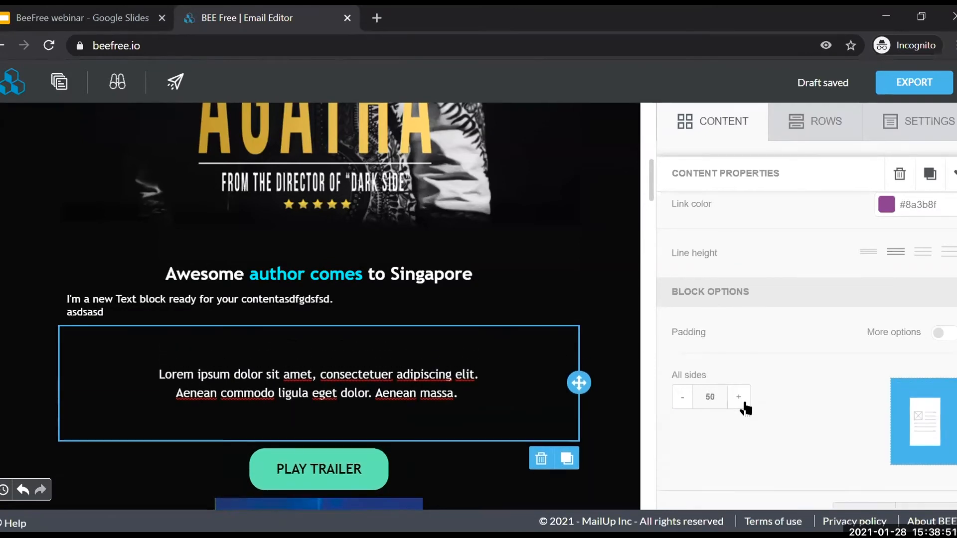
- Enable separate padding per side for the Lorem ipsum text block and set its top to 40 and bottom to 30
{"action": "left_click", "coordinate": [943, 334]}
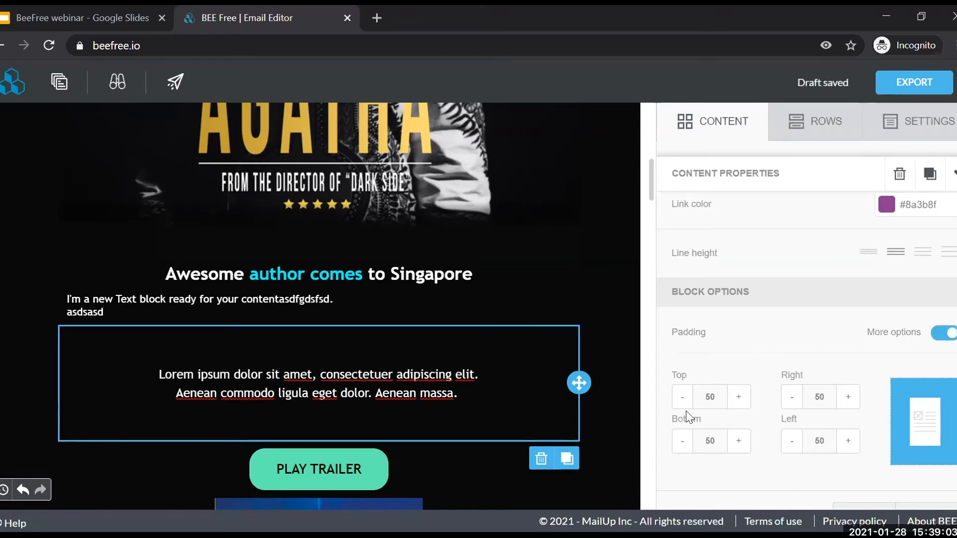
{"action": "left_click", "coordinate": [682, 398]}
{"action": "left_click", "coordinate": [682, 397]}
{"action": "left_click", "coordinate": [683, 440]}
{"action": "left_click", "coordinate": [682, 441]}
{"action": "left_click", "coordinate": [684, 441]}
{"action": "left_click", "coordinate": [684, 442]}
{"action": "scroll", "coordinate": [602, 350], "scroll_direction": "down", "scroll_amount": 2}
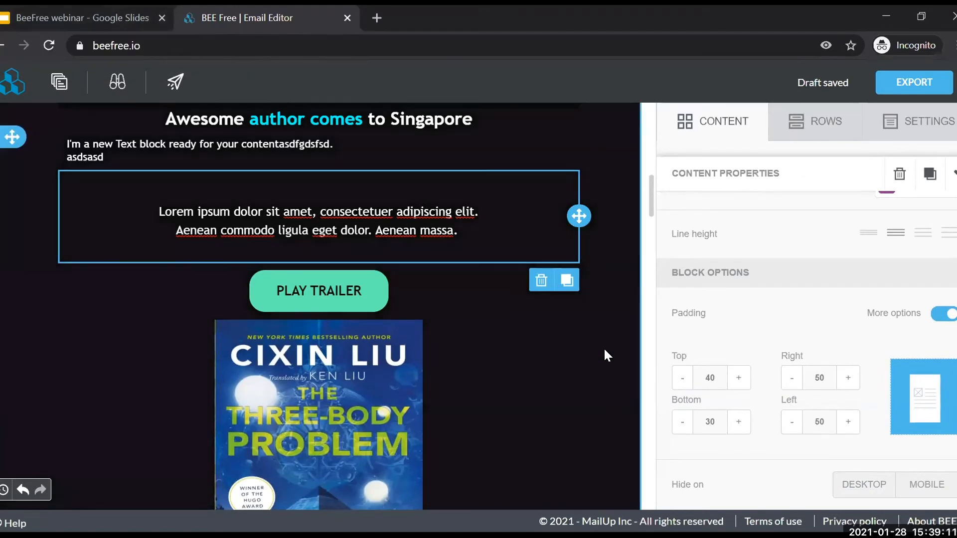
{"action": "scroll", "coordinate": [605, 349], "scroll_direction": "up", "scroll_amount": 1}
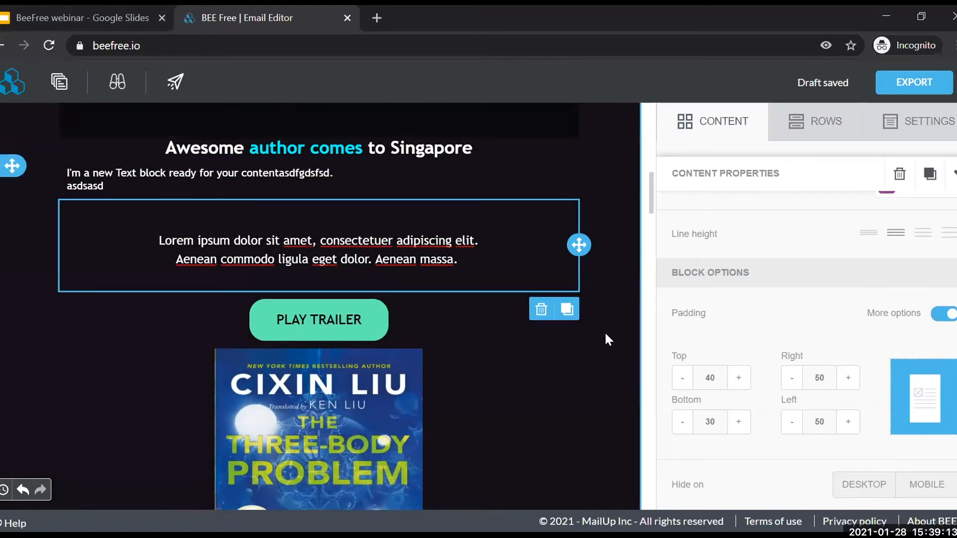
{"action": "scroll", "coordinate": [606, 335], "scroll_direction": "up", "scroll_amount": 2}
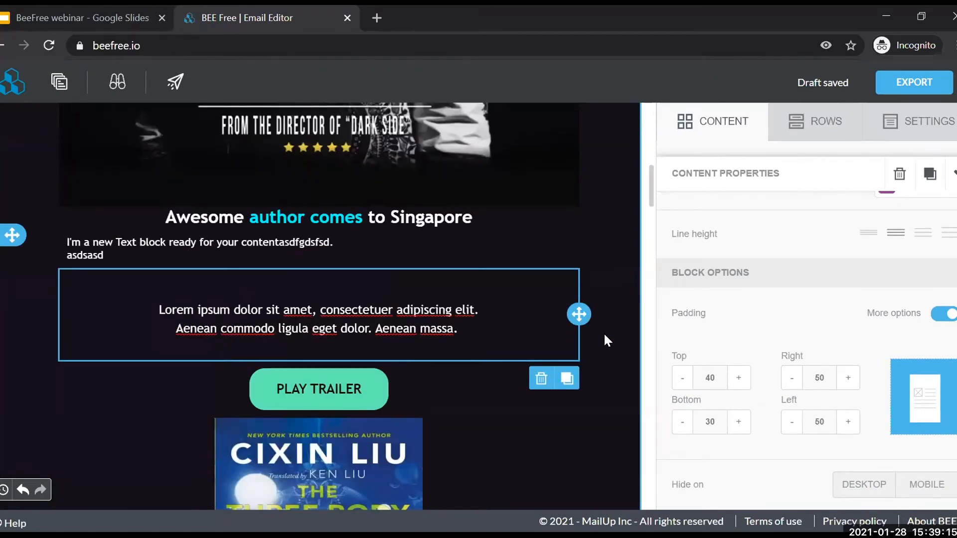
- Look through the email from the poster down to the Adventure and Action rows to examine the spacing between blocks
{"action": "scroll", "coordinate": [606, 341], "scroll_direction": "up", "scroll_amount": 10}
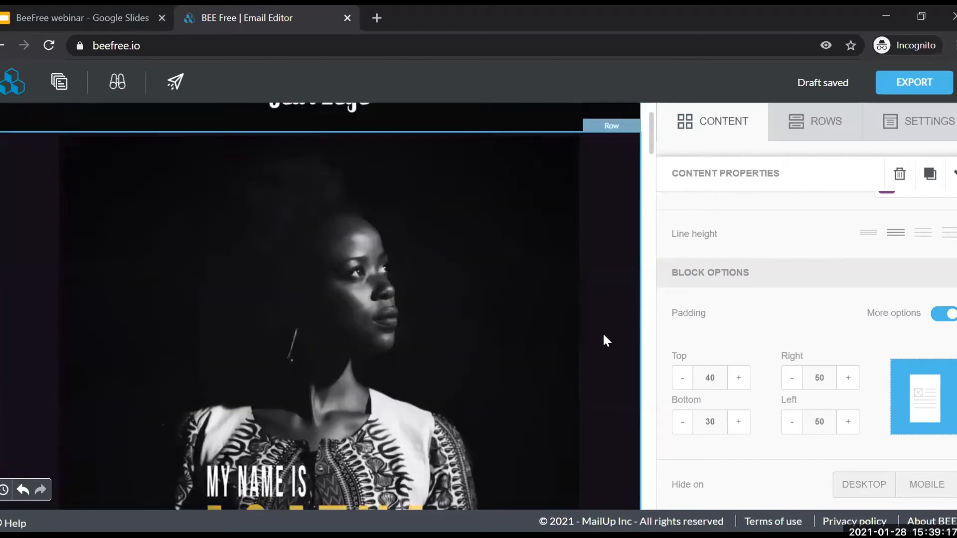
{"action": "scroll", "coordinate": [605, 341], "scroll_direction": "up", "scroll_amount": 2}
{"action": "scroll", "coordinate": [605, 339], "scroll_direction": "down", "scroll_amount": 10}
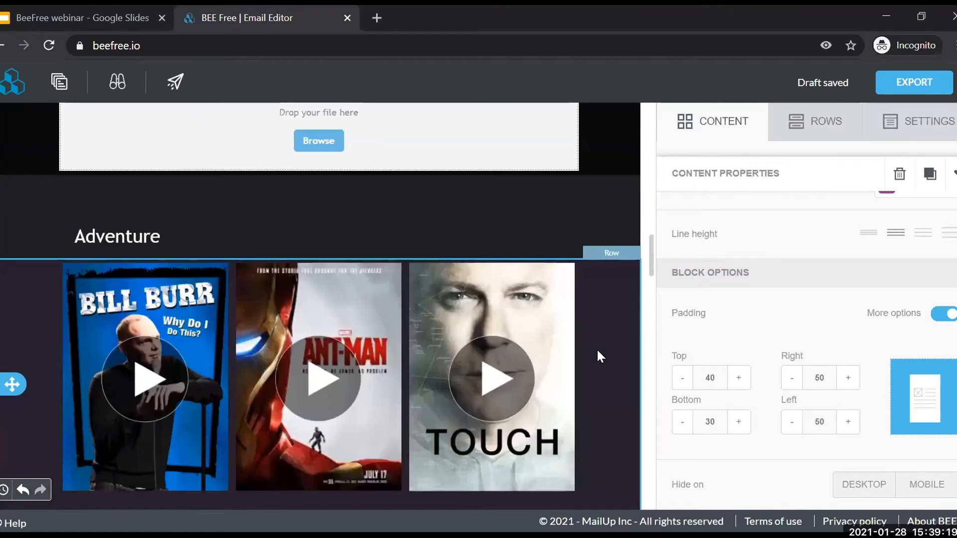
{"action": "scroll", "coordinate": [598, 354], "scroll_direction": "down", "scroll_amount": 4}
{"action": "scroll", "coordinate": [618, 396], "scroll_direction": "down", "scroll_amount": 5}
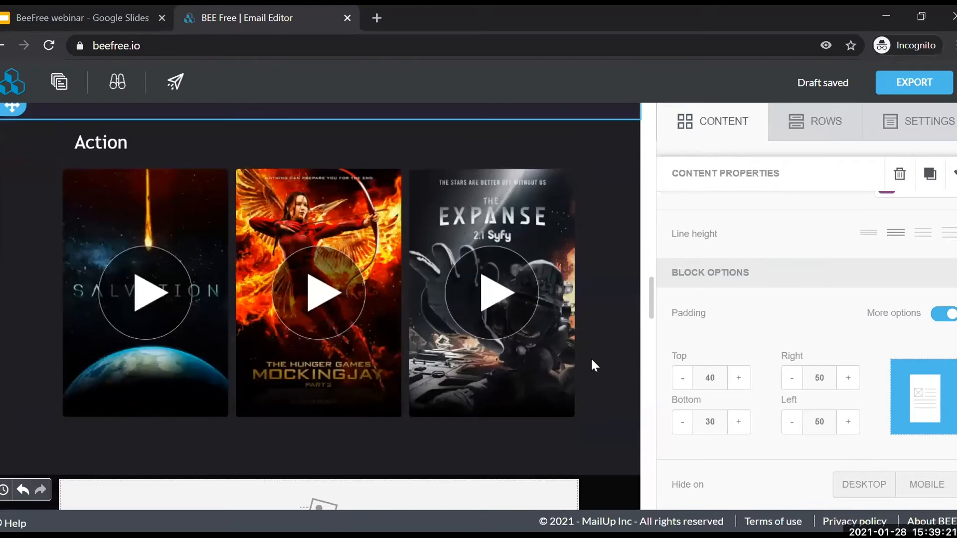
{"action": "scroll", "coordinate": [707, 390], "scroll_direction": "up", "scroll_amount": 1}
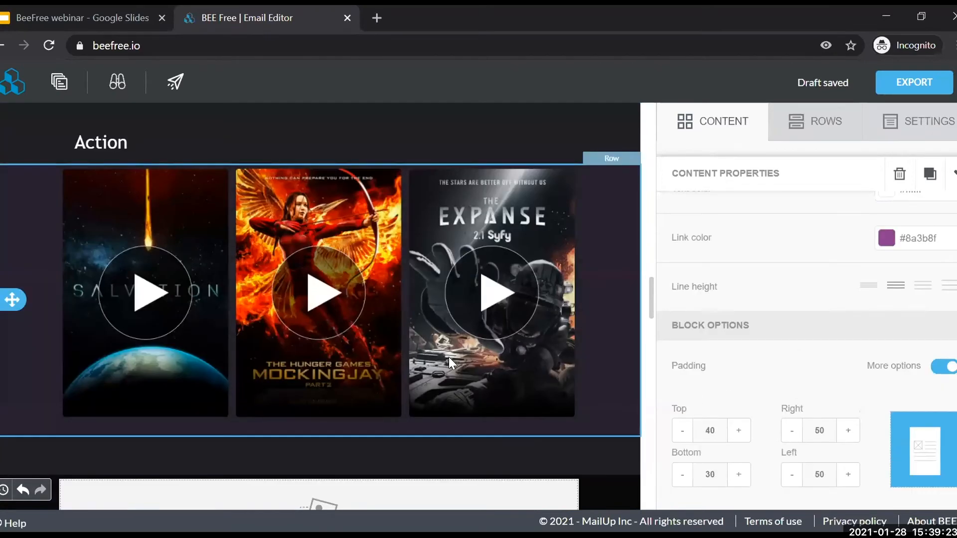
- Set the top padding of the Lorem ipsum text block above the Play Trailer button to 50
{"action": "scroll", "coordinate": [484, 343], "scroll_direction": "up", "scroll_amount": 10}
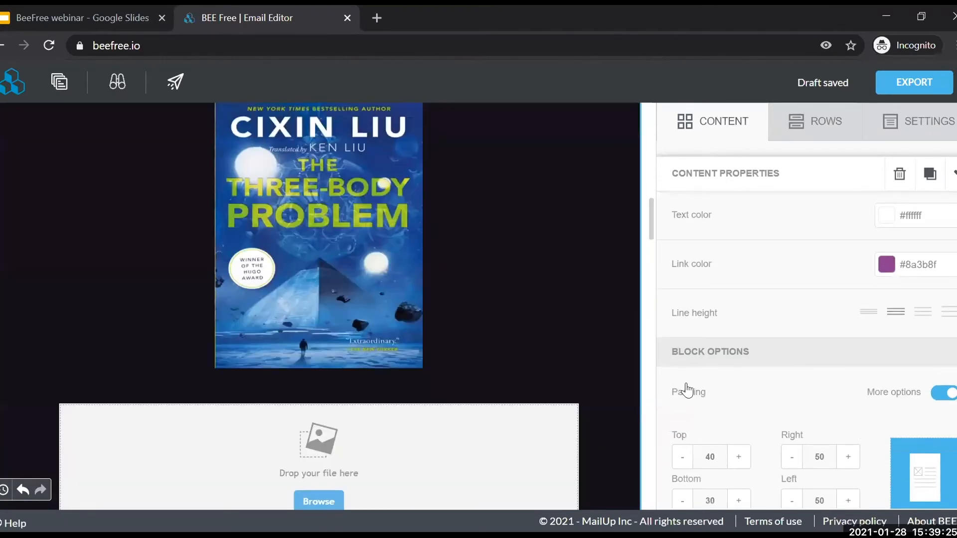
{"action": "scroll", "coordinate": [686, 390], "scroll_direction": "down", "scroll_amount": 2}
{"action": "scroll", "coordinate": [369, 350], "scroll_direction": "up", "scroll_amount": 1}
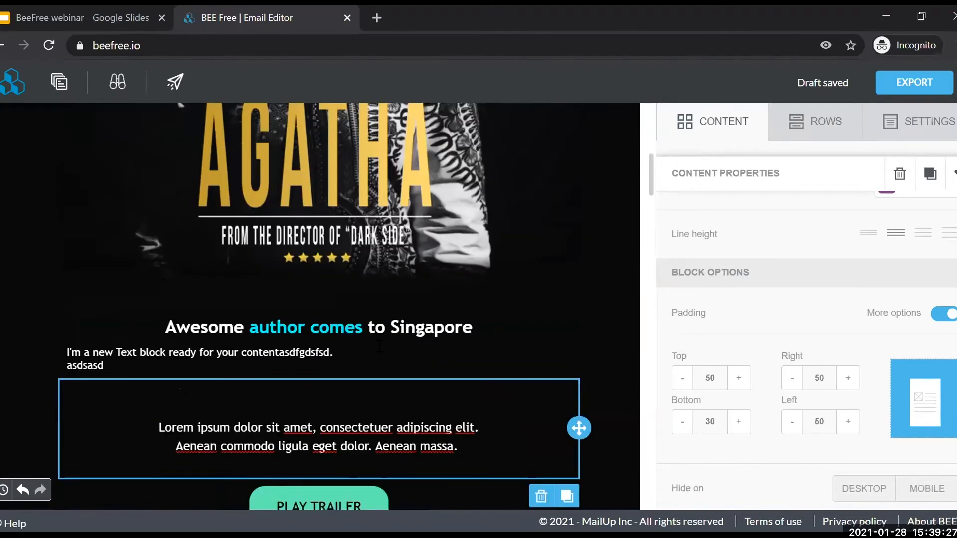
{"action": "scroll", "coordinate": [75, 249], "scroll_direction": "down", "scroll_amount": 1}
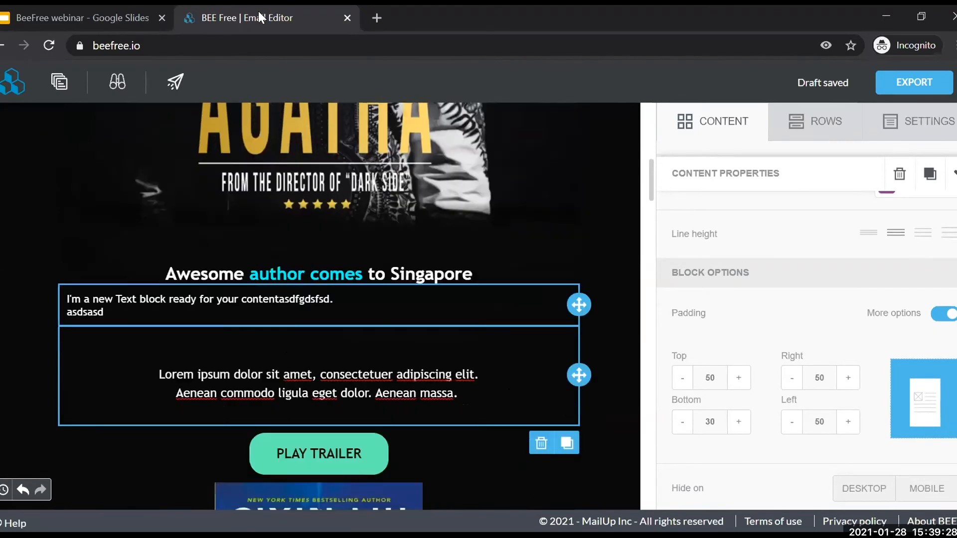
- Check the Other Useful Features slide in Google Slides, return to the BEE Free editor and select the Agatha poster image
{"action": "left_click", "coordinate": [99, 13]}
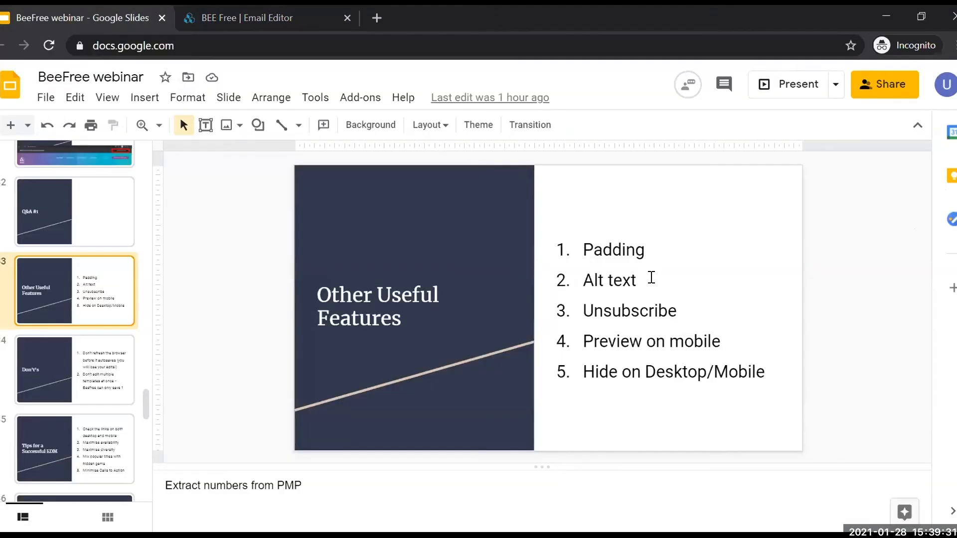
{"action": "left_click", "coordinate": [271, 19]}
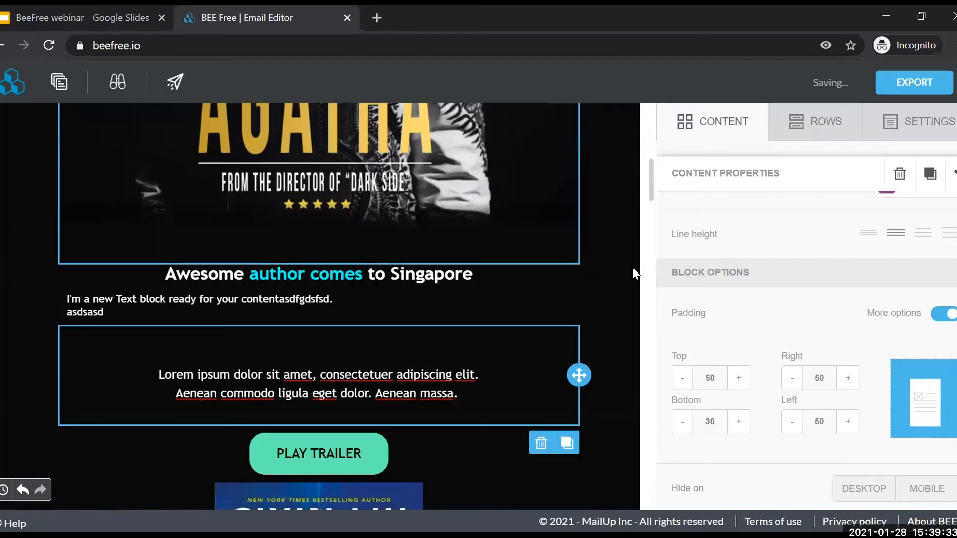
{"action": "scroll", "coordinate": [632, 268], "scroll_direction": "up", "scroll_amount": 5}
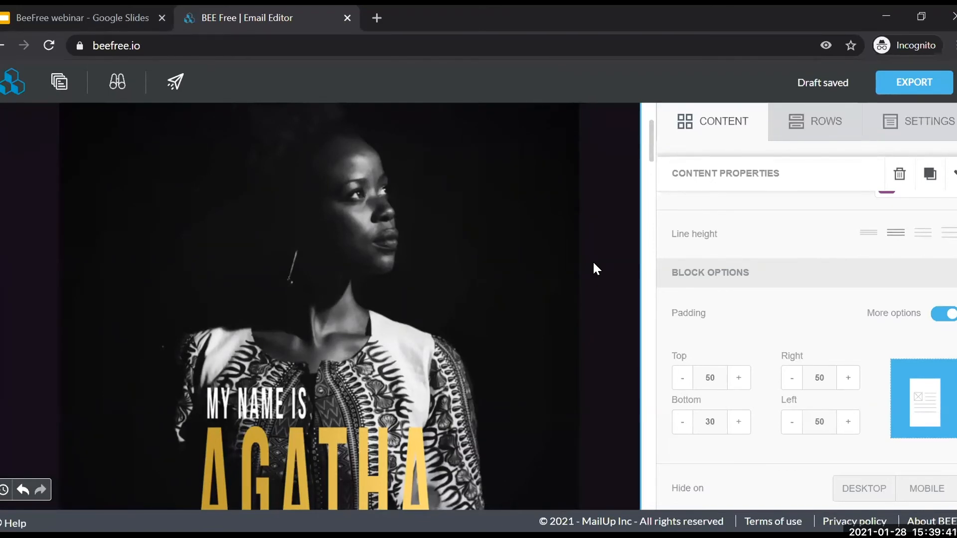
{"action": "left_click", "coordinate": [509, 330]}
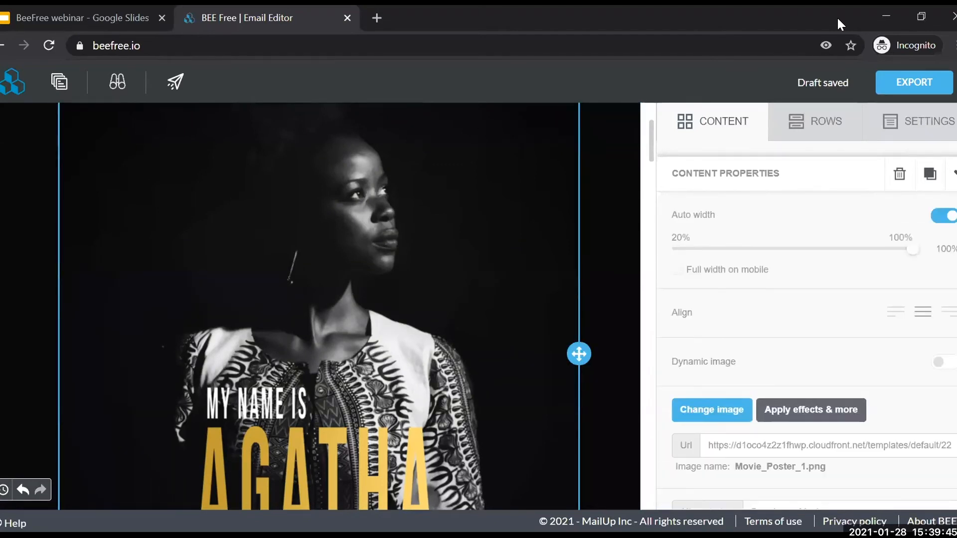
- Look through the poster image's content properties and highlight its alternate text
{"action": "scroll", "coordinate": [825, 331], "scroll_direction": "down", "scroll_amount": 5}
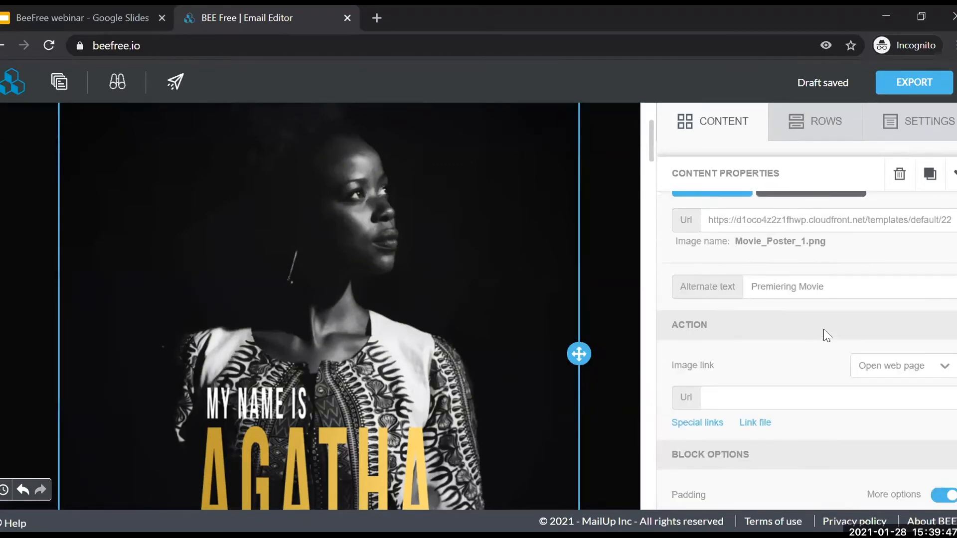
{"action": "scroll", "coordinate": [824, 333], "scroll_direction": "down", "scroll_amount": 4}
{"action": "scroll", "coordinate": [823, 344], "scroll_direction": "up", "scroll_amount": 9}
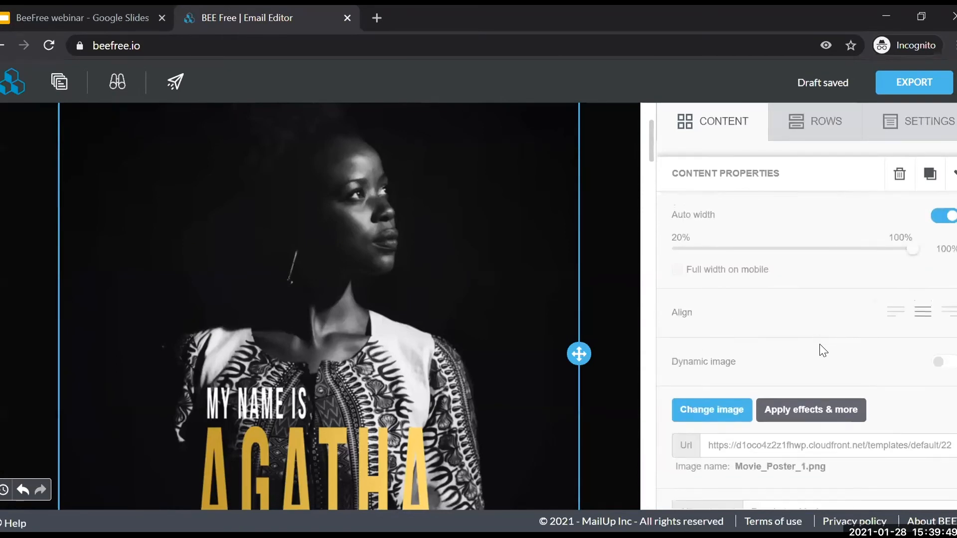
{"action": "scroll", "coordinate": [576, 326], "scroll_direction": "down", "scroll_amount": 5}
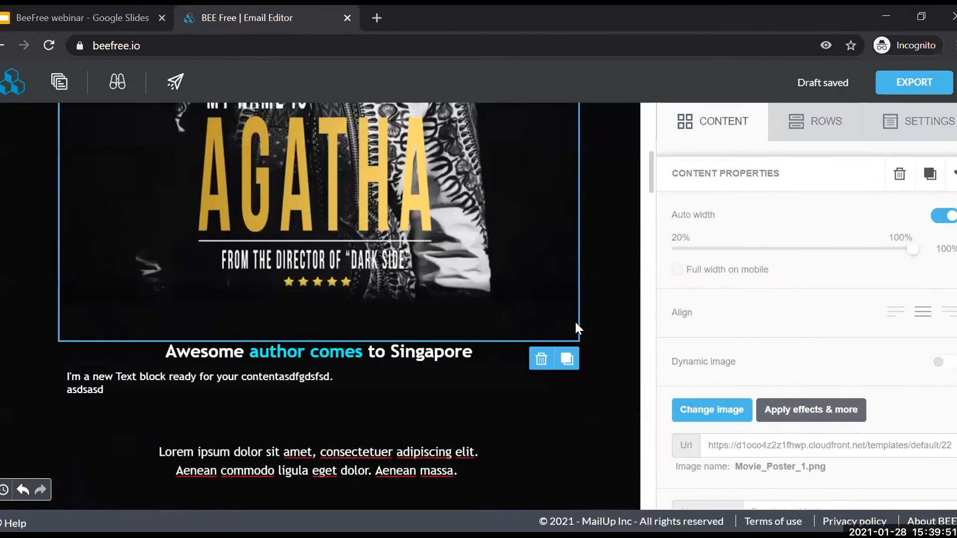
{"action": "scroll", "coordinate": [829, 344], "scroll_direction": "down", "scroll_amount": 4}
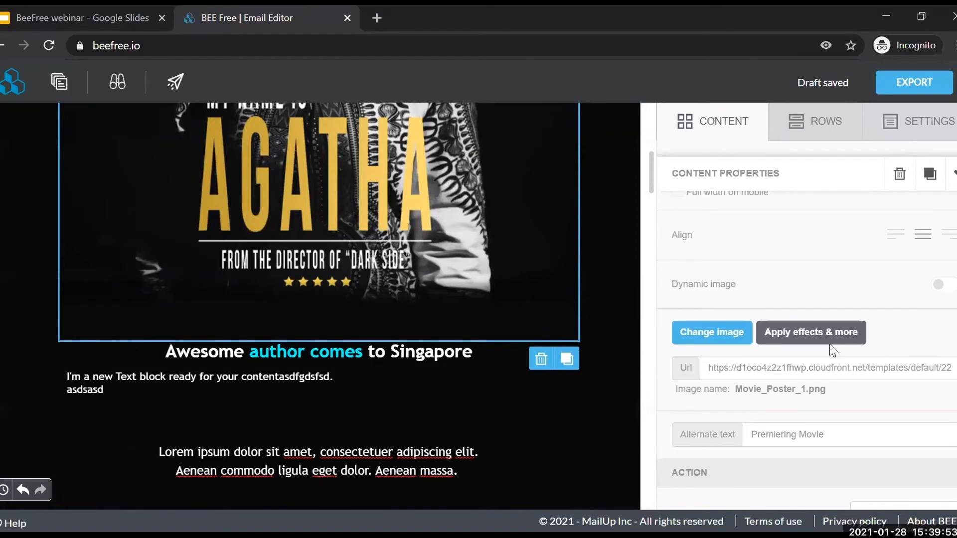
{"action": "scroll", "coordinate": [697, 357], "scroll_direction": "up", "scroll_amount": 1}
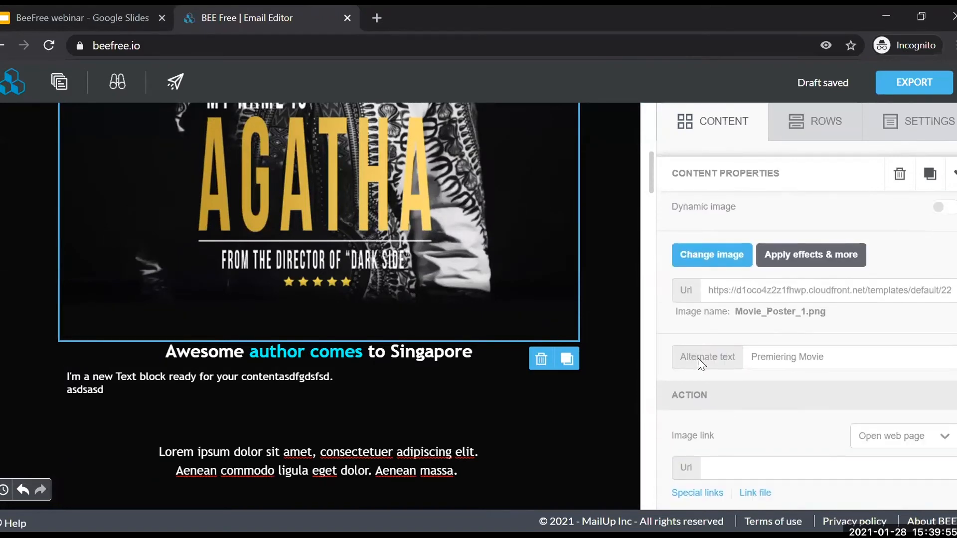
{"action": "left_click_drag", "start_coordinate": [868, 358], "coordinate": [732, 355]}
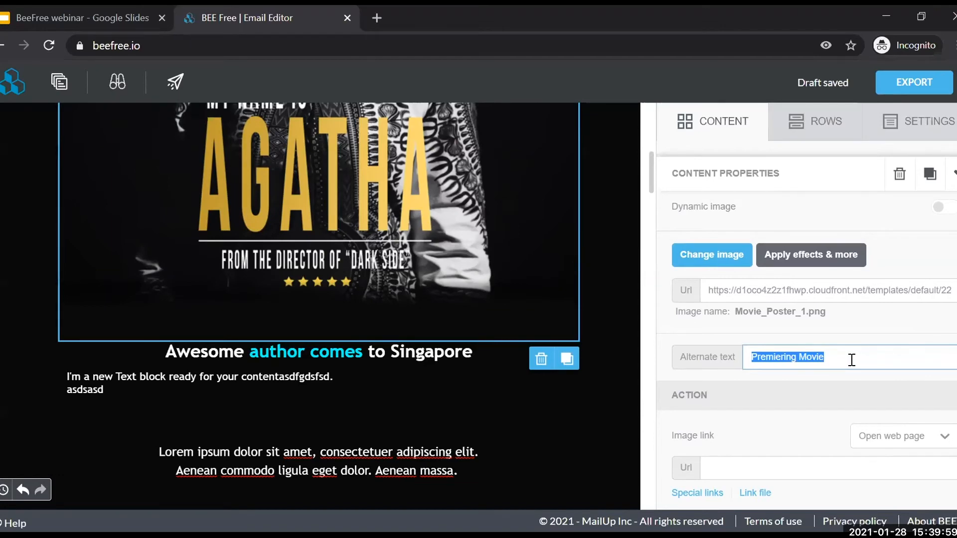
- Examine the full poster image at the start of the email alongside its alternate text setting
{"action": "scroll", "coordinate": [540, 434], "scroll_direction": "up", "scroll_amount": 5}
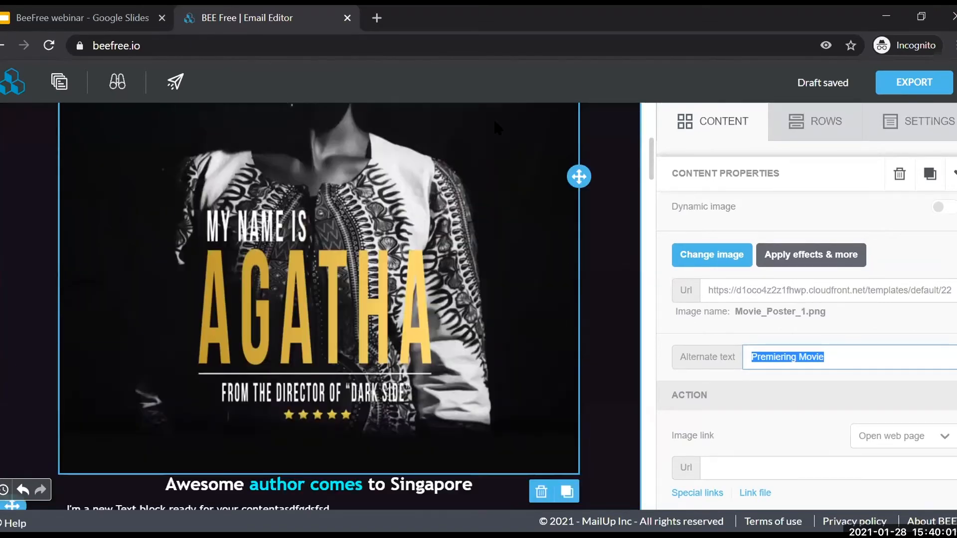
{"action": "scroll", "coordinate": [496, 279], "scroll_direction": "up", "scroll_amount": 3}
{"action": "scroll", "coordinate": [347, 208], "scroll_direction": "down", "scroll_amount": 3}
{"action": "scroll", "coordinate": [340, 314], "scroll_direction": "up", "scroll_amount": 3}
{"action": "scroll", "coordinate": [342, 318], "scroll_direction": "up", "scroll_amount": 1}
{"action": "left_click", "coordinate": [853, 357]}
{"action": "left_click", "coordinate": [706, 348]}
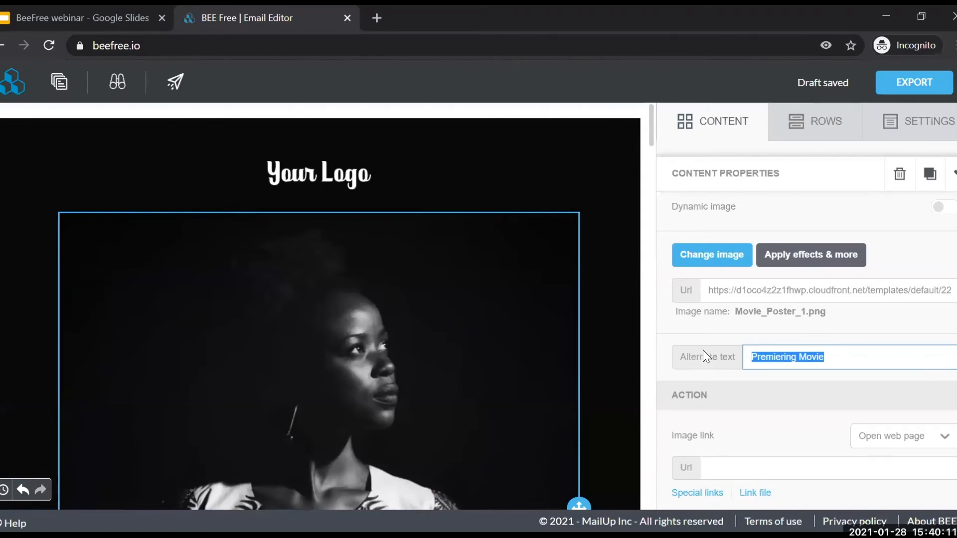
- Open the Gmail inbox in a new browser tab, and return to the poster's alternate text in BEE Free
{"action": "left_click", "coordinate": [377, 18]}
{"action": "type", "text": "google.com"}
{"action": "key", "text": "Return"}
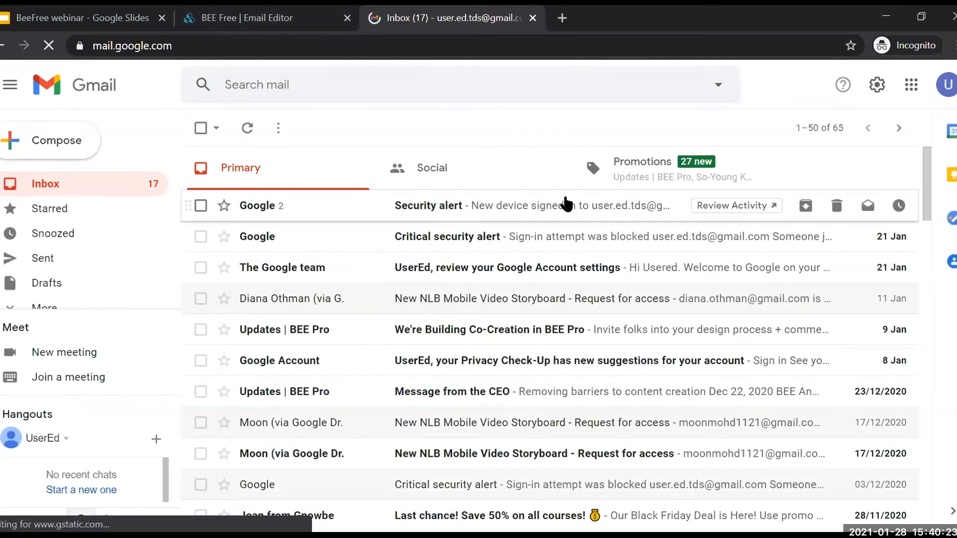
{"action": "left_click", "coordinate": [264, 10]}
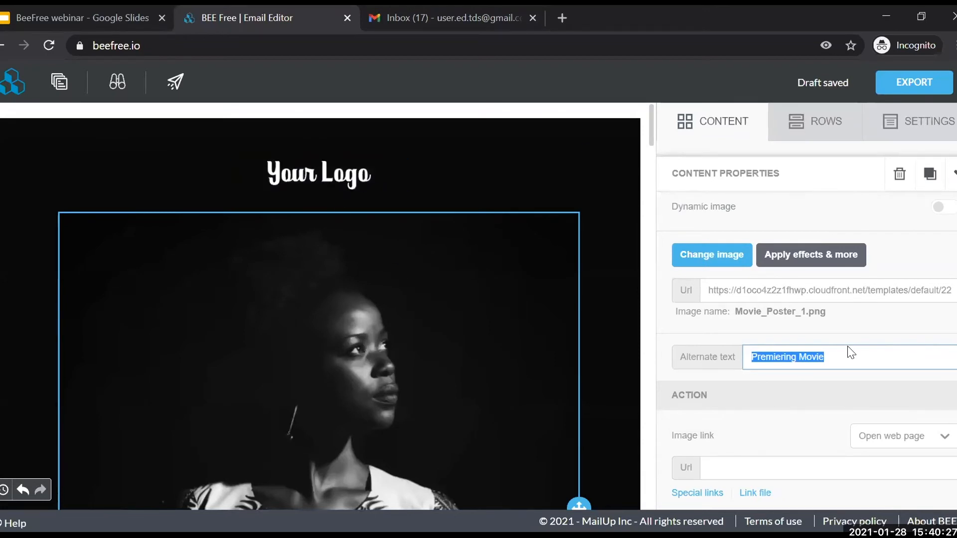
{"action": "scroll", "coordinate": [474, 364], "scroll_direction": "down", "scroll_amount": 3}
{"action": "scroll", "coordinate": [475, 360], "scroll_direction": "up", "scroll_amount": 3}
- Highlight Unsubscribe on the Other Useful Features slide in Google Slides and switch back to the BEE Free editor
{"action": "left_click", "coordinate": [92, 5]}
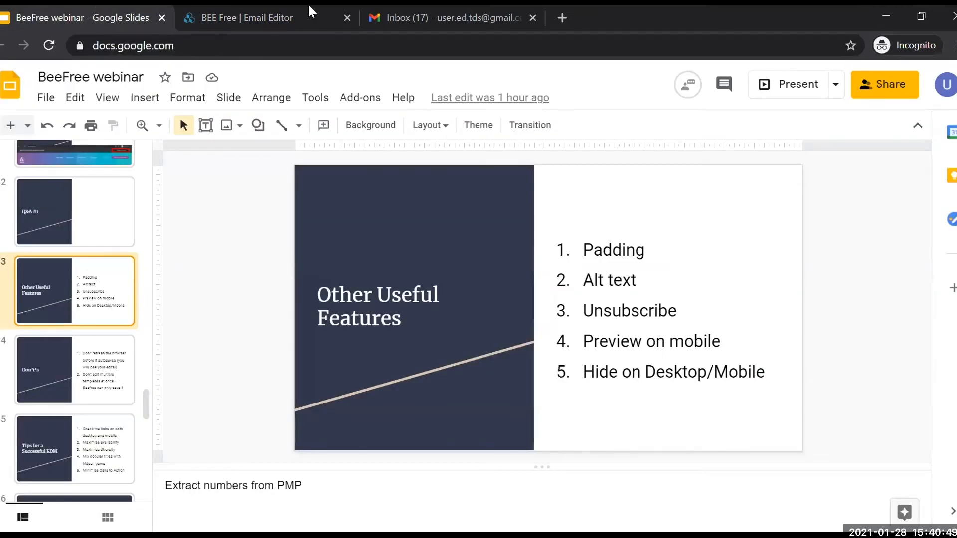
{"action": "double_click", "coordinate": [631, 310]}
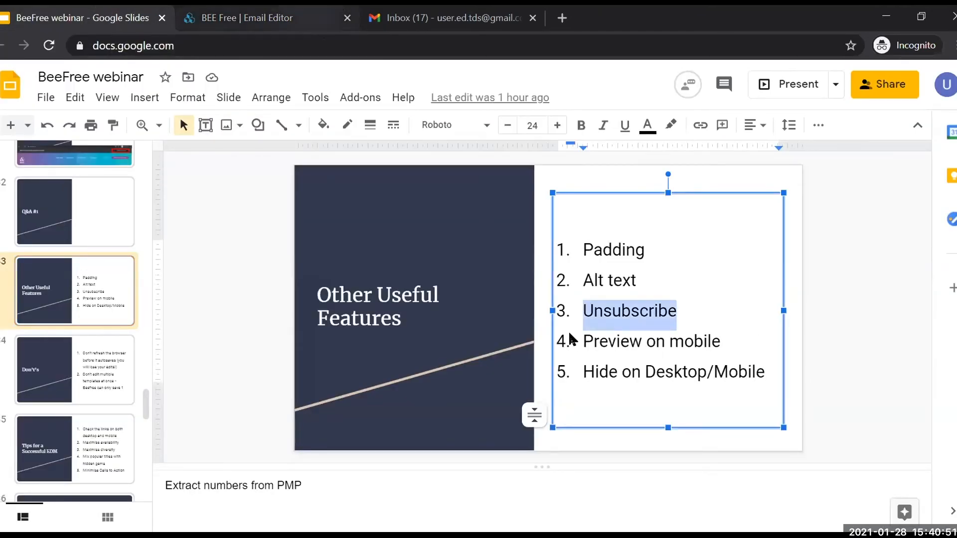
{"action": "key", "text": "ctrl+Tab"}
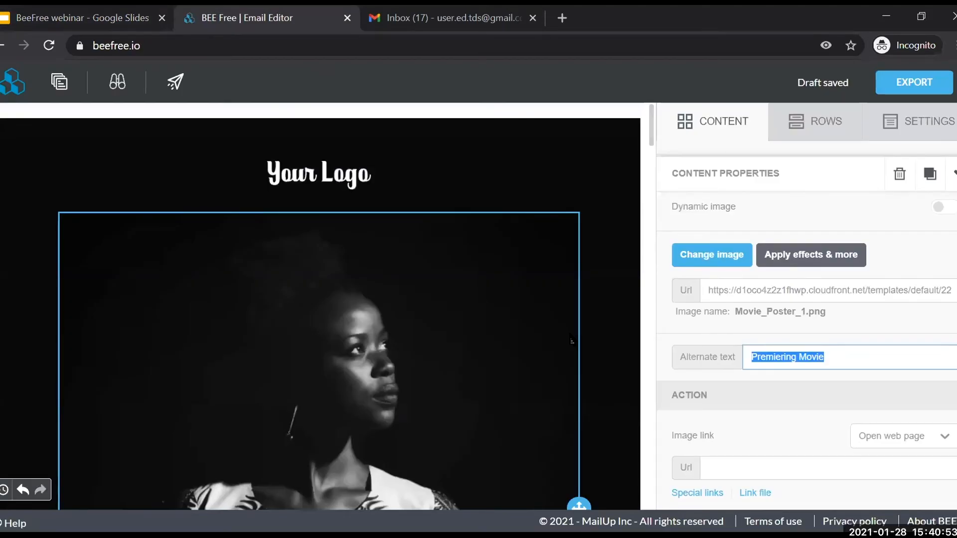
- Add an empty single-column row to the email footer, directly below the Terms & Condition, Contact Us and Unsubscribe line
{"action": "scroll", "coordinate": [572, 341], "scroll_direction": "down", "scroll_amount": 4}
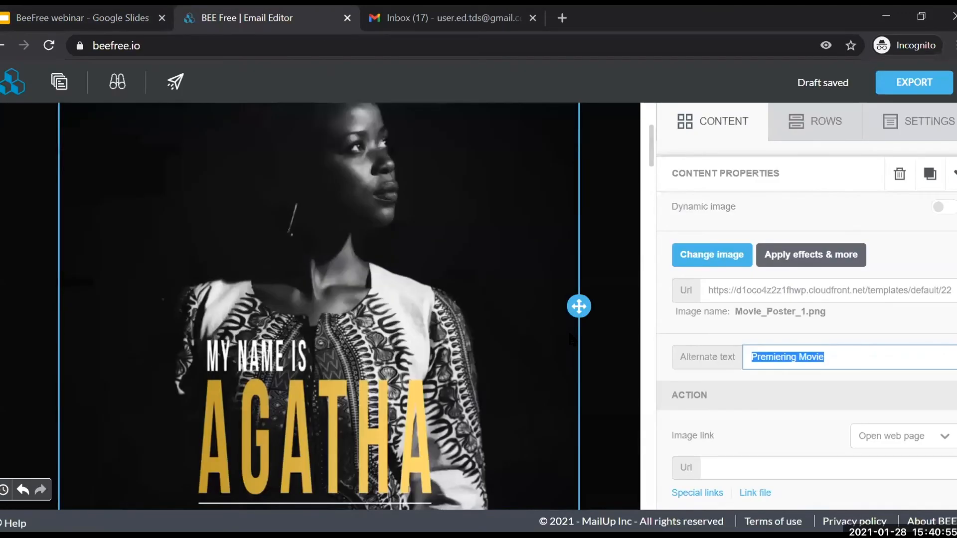
{"action": "scroll", "coordinate": [572, 341], "scroll_direction": "down", "scroll_amount": 3}
{"action": "scroll", "coordinate": [524, 421], "scroll_direction": "down", "scroll_amount": 7}
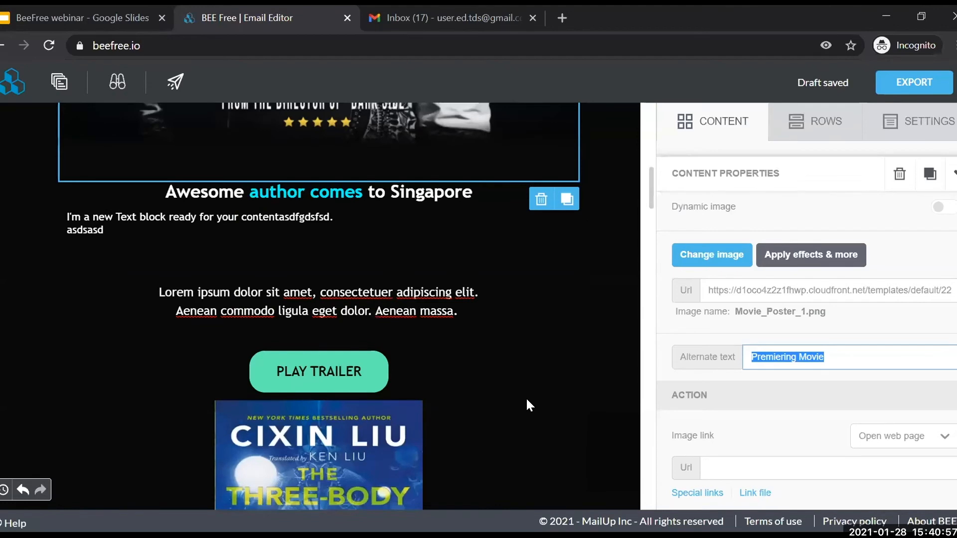
{"action": "scroll", "coordinate": [526, 398], "scroll_direction": "down", "scroll_amount": 10}
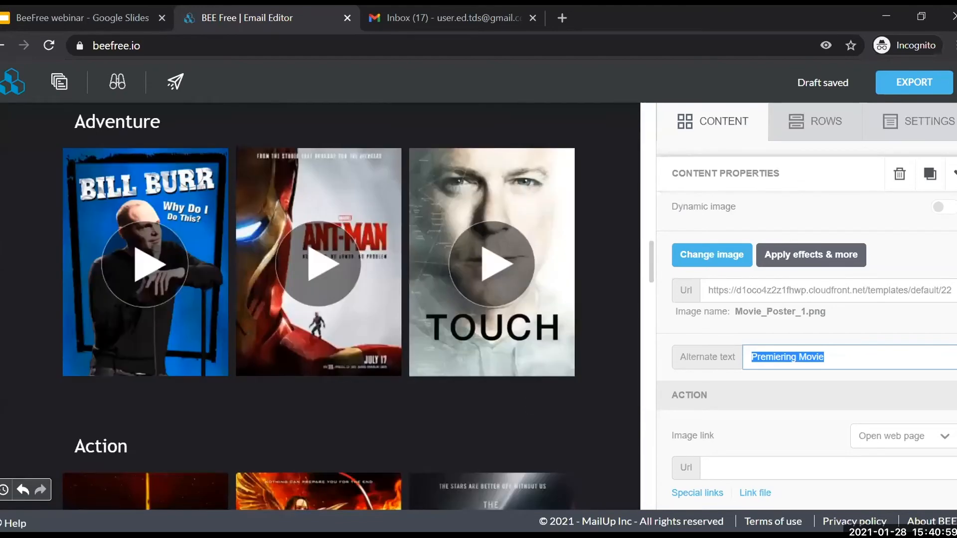
{"action": "scroll", "coordinate": [526, 397], "scroll_direction": "down", "scroll_amount": 10}
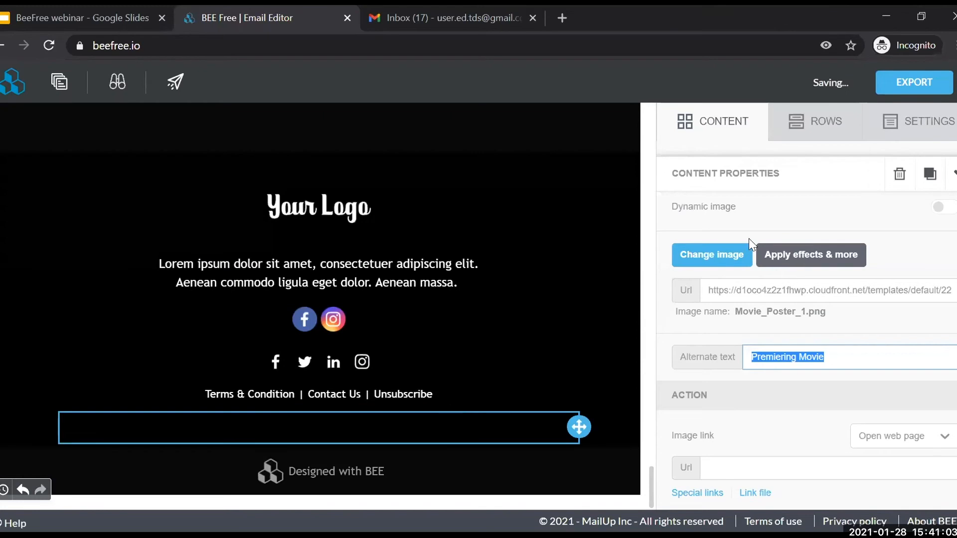
{"action": "left_click", "coordinate": [724, 123]}
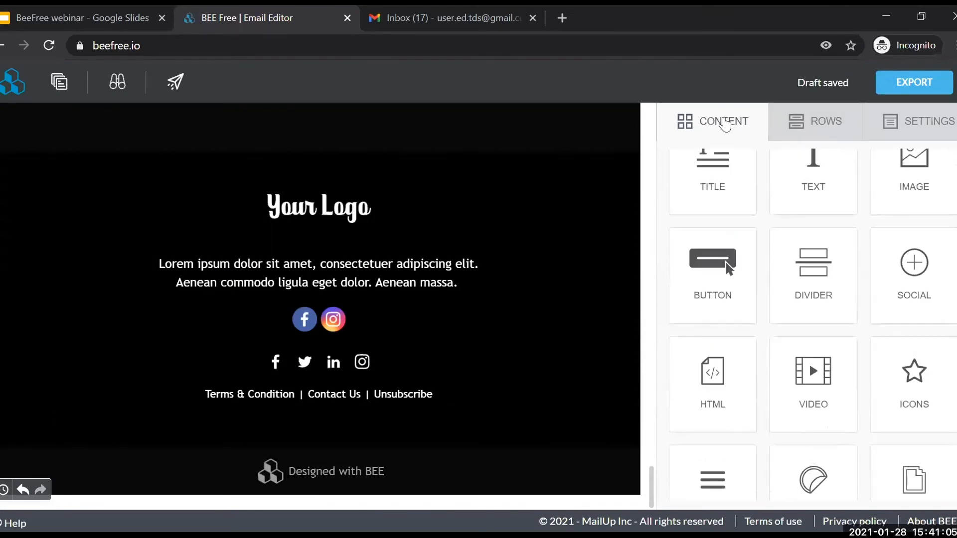
{"action": "left_click", "coordinate": [823, 120]}
{"action": "left_click_drag", "start_coordinate": [788, 190], "coordinate": [488, 398]}
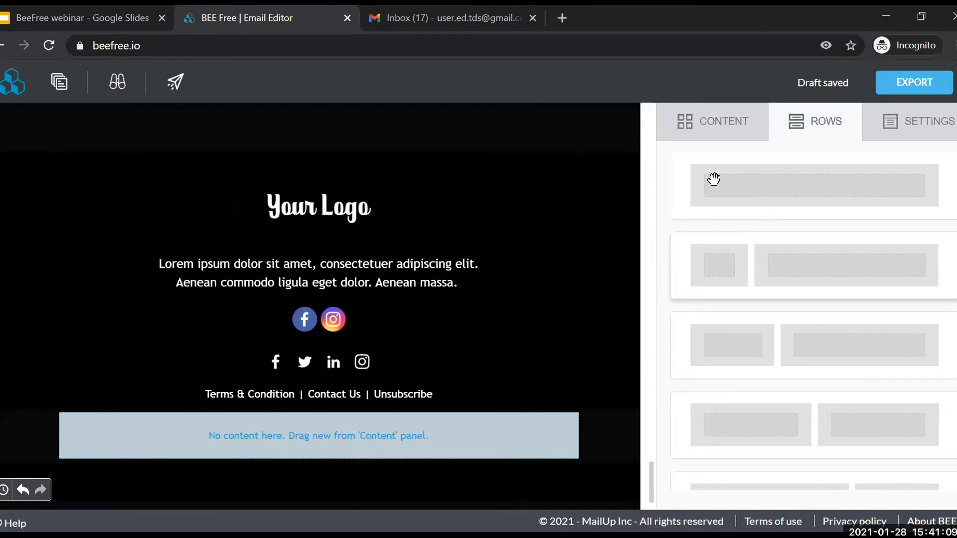
- Insert a text block into the new footer row and replace its placeholder text with Unsubscribe
{"action": "left_click", "coordinate": [713, 121]}
{"action": "left_click_drag", "start_coordinate": [813, 196], "coordinate": [499, 461]}
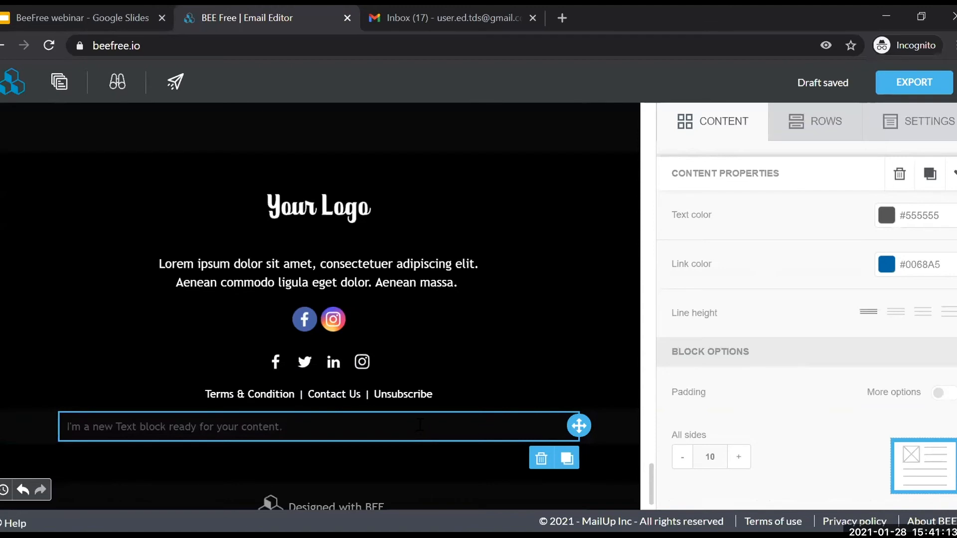
{"action": "left_click", "coordinate": [419, 425]}
{"action": "type", "text": "Unsubscribe"}
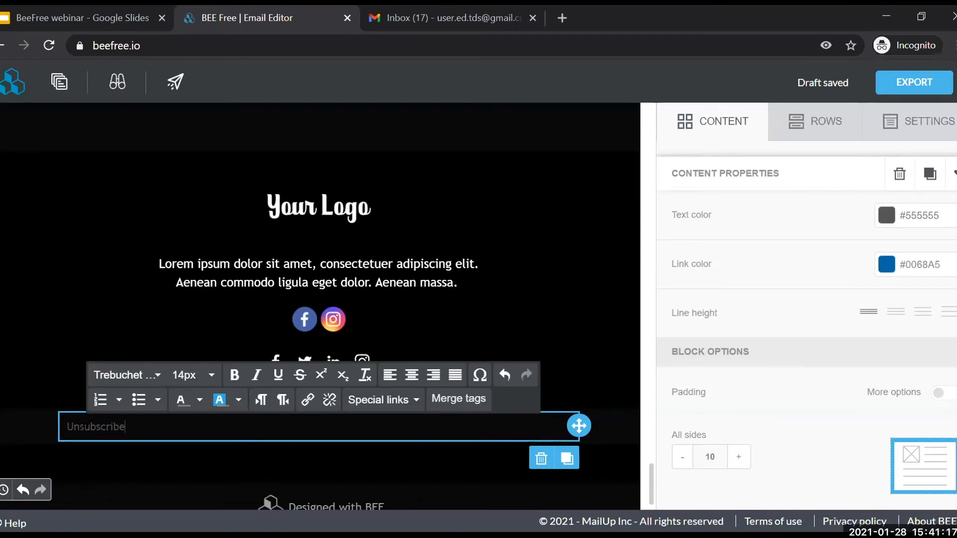
- Set the new Unsubscribe text block's line height to the second spacing option and reopen its text for editing
{"action": "left_click", "coordinate": [896, 312]}
{"action": "left_click", "coordinate": [80, 428]}
{"action": "left_click", "coordinate": [902, 316]}
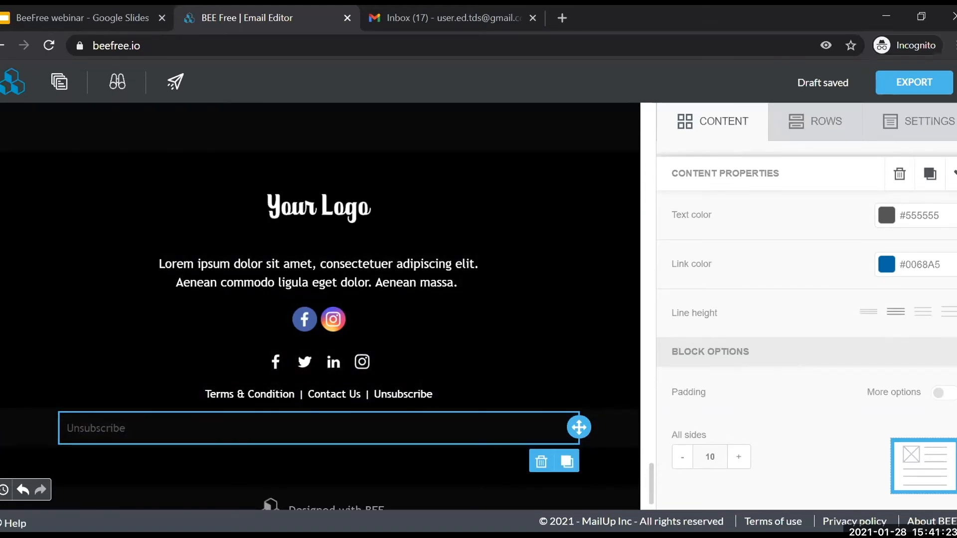
{"action": "scroll", "coordinate": [882, 342], "scroll_direction": "down", "scroll_amount": 1}
{"action": "scroll", "coordinate": [881, 342], "scroll_direction": "down", "scroll_amount": 1}
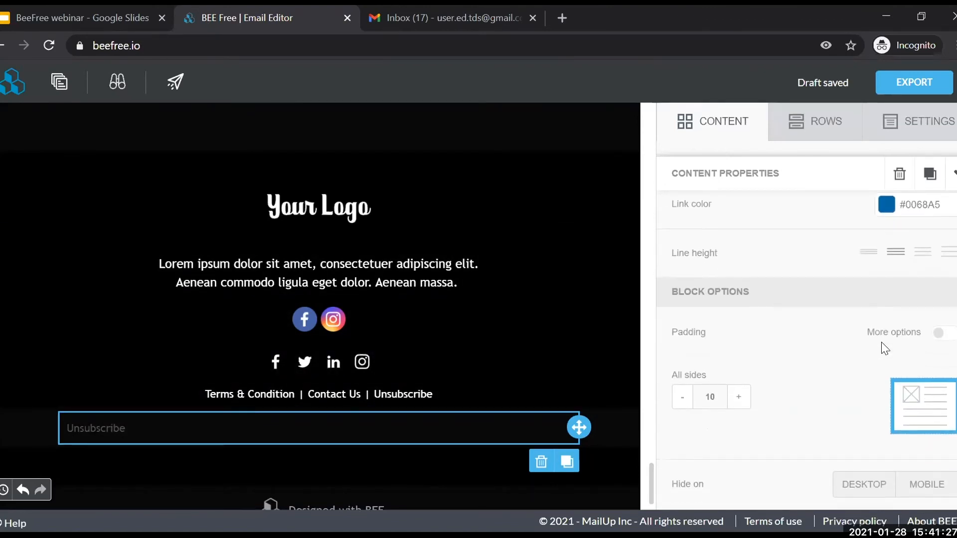
{"action": "left_click", "coordinate": [284, 427]}
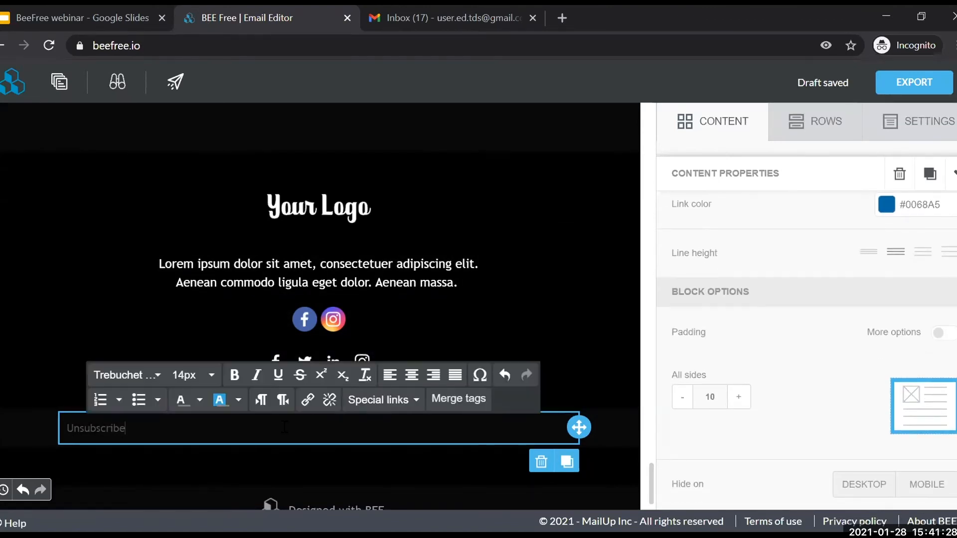
- Centre the Unsubscribe text in the new footer block and set its text color to white, #ffffff
{"action": "left_click", "coordinate": [406, 380]}
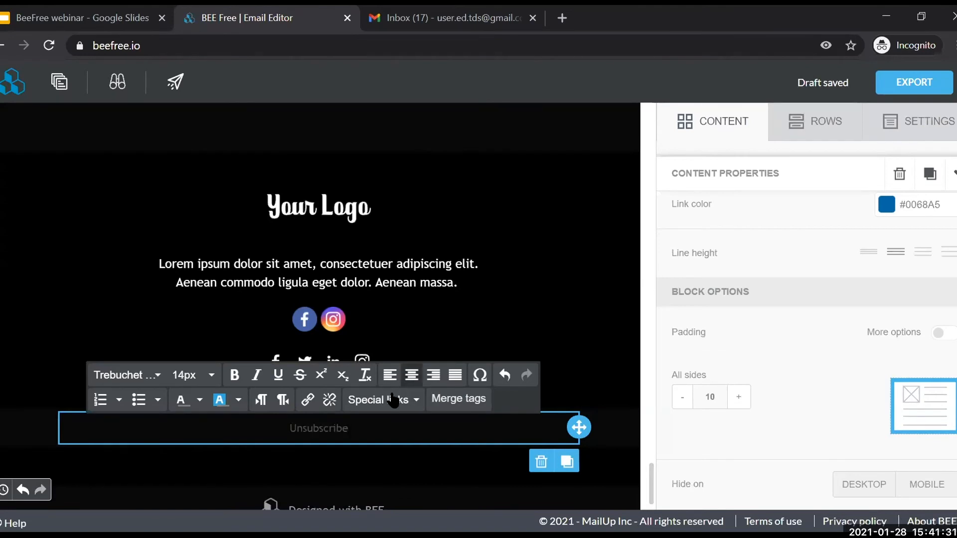
{"action": "double_click", "coordinate": [319, 429]}
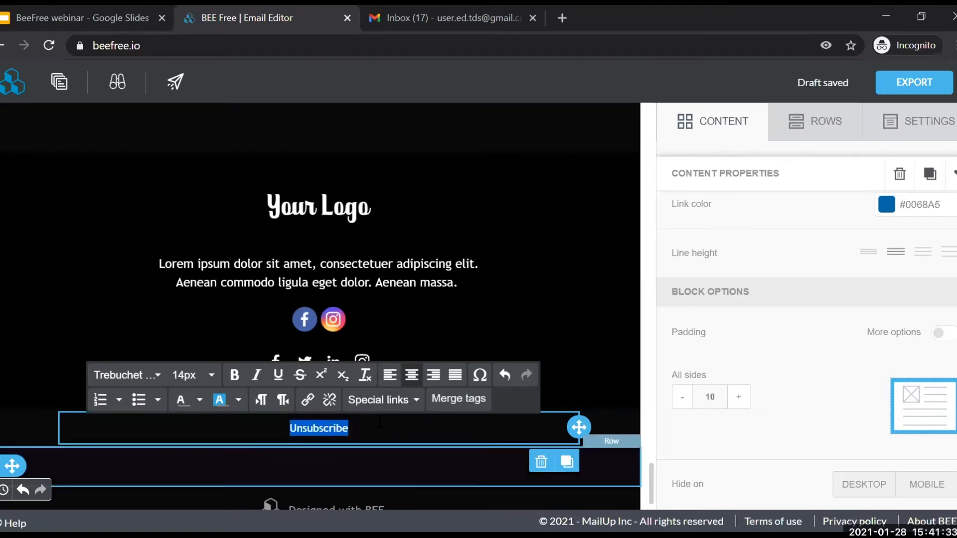
{"action": "scroll", "coordinate": [851, 387], "scroll_direction": "up", "scroll_amount": 2}
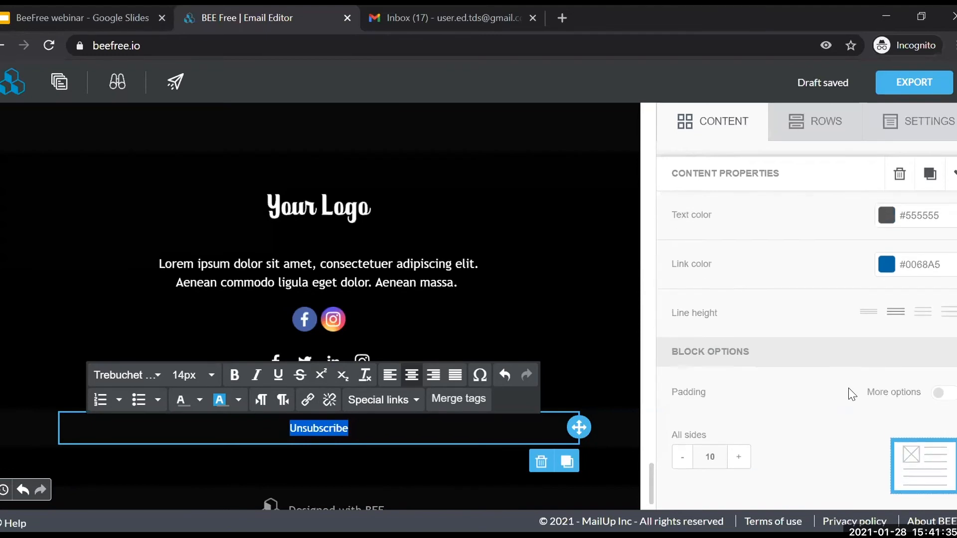
{"action": "left_click", "coordinate": [903, 216]}
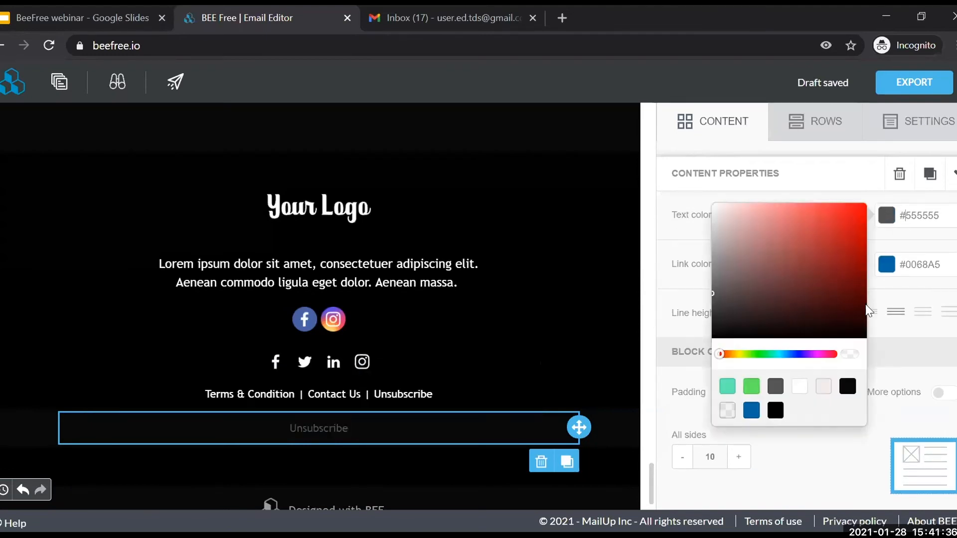
{"action": "left_click", "coordinate": [797, 387]}
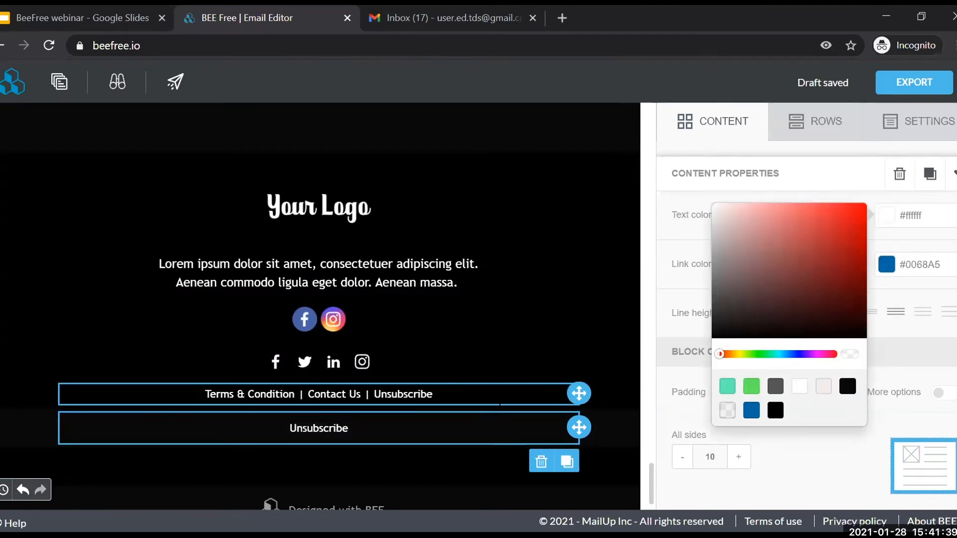
{"action": "left_click", "coordinate": [500, 401]}
{"action": "left_click", "coordinate": [499, 428]}
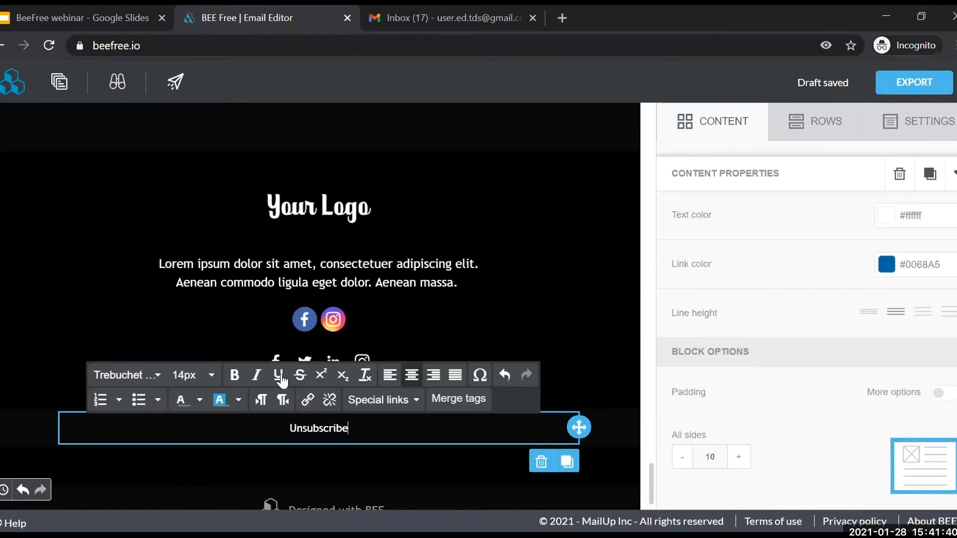
- Highlight Preview on mobile and Hide on Desktop/Mobile on the Other Useful Features slide in Google Slides, and return to the BEE Free editor
{"action": "left_click", "coordinate": [62, 10]}
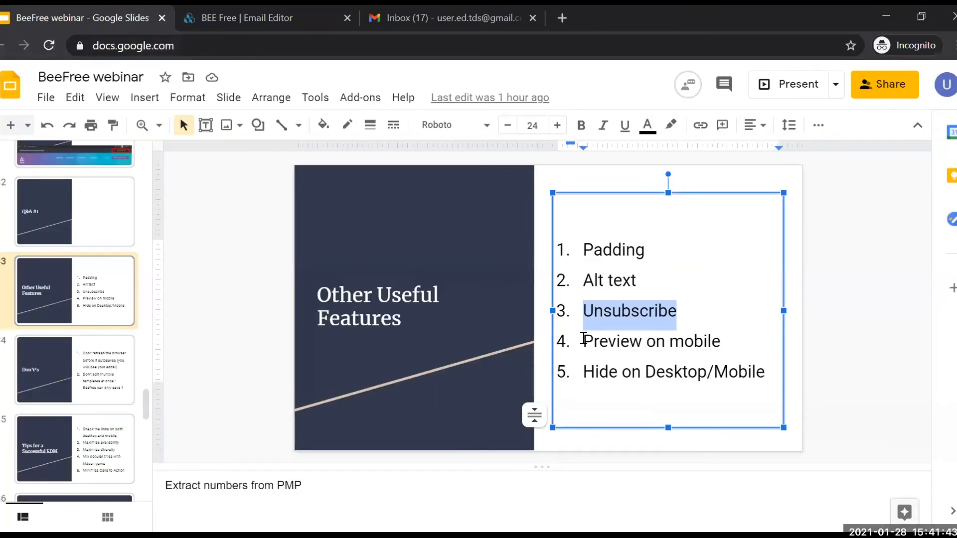
{"action": "triple_click", "coordinate": [719, 341]}
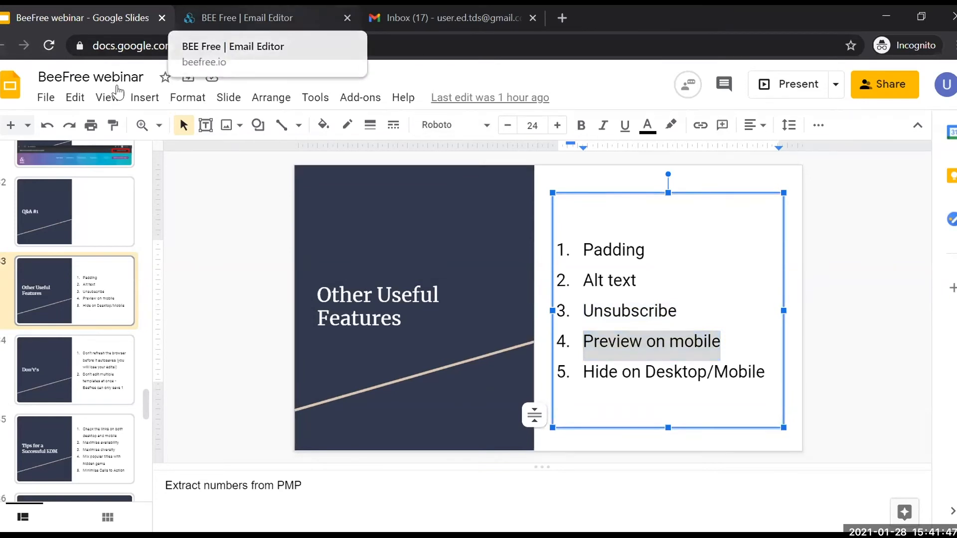
{"action": "key", "text": "ctrl+Tab"}
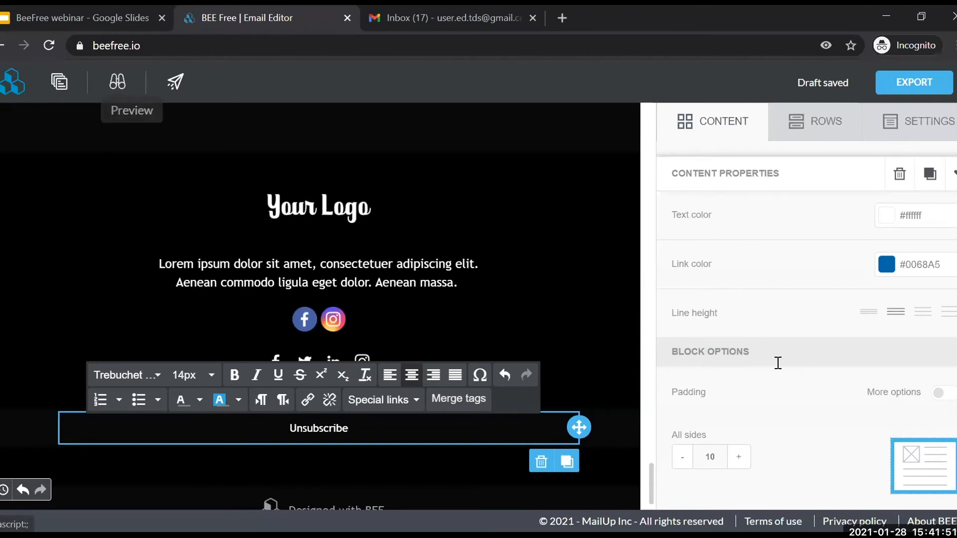
{"action": "key", "text": "ctrl+shift+Tab"}
{"action": "left_click_drag", "start_coordinate": [771, 374], "coordinate": [797, 374]}
{"action": "left_click", "coordinate": [588, 373]}
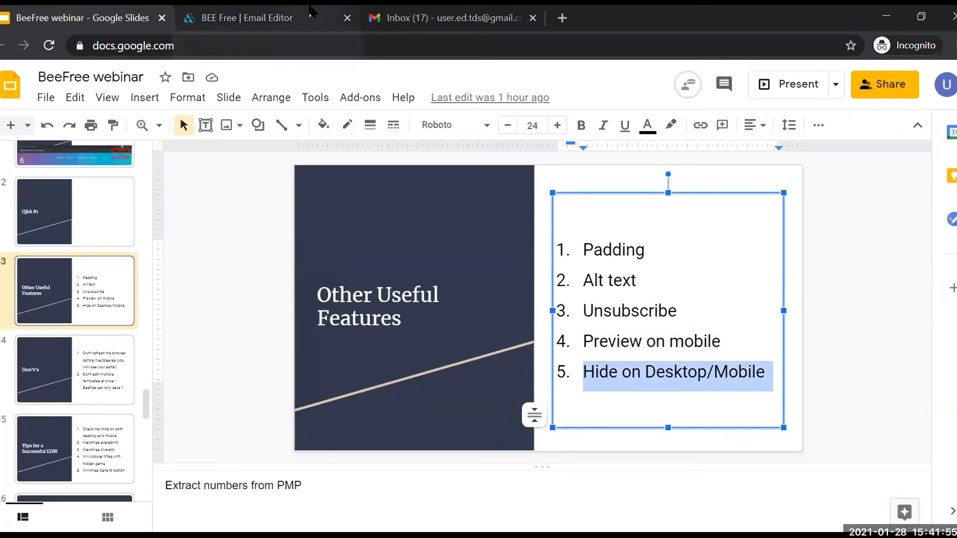
{"action": "key", "text": "ctrl+Tab"}
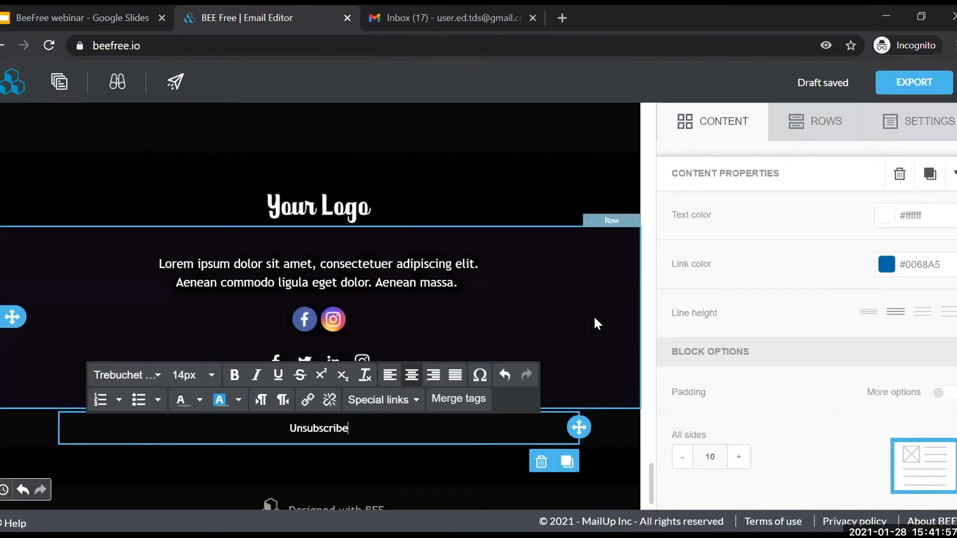
- Relabel the green button directly above PLAY TRAILER as INSTALL PRESSREADER APP
{"action": "scroll", "coordinate": [591, 310], "scroll_direction": "down", "scroll_amount": 1}
{"action": "scroll", "coordinate": [569, 193], "scroll_direction": "up", "scroll_amount": 9}
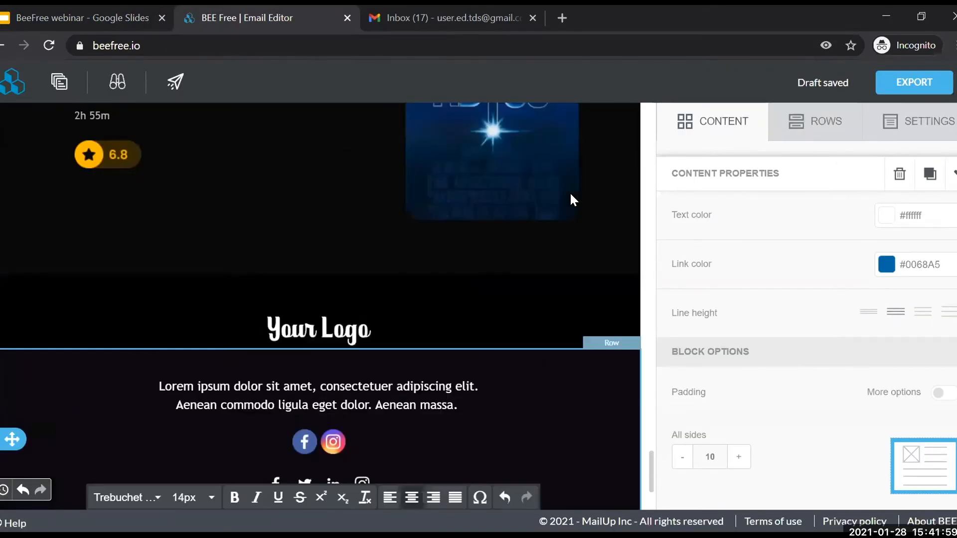
{"action": "scroll", "coordinate": [351, 285], "scroll_direction": "up", "scroll_amount": 1}
{"action": "scroll", "coordinate": [555, 340], "scroll_direction": "down", "scroll_amount": 5}
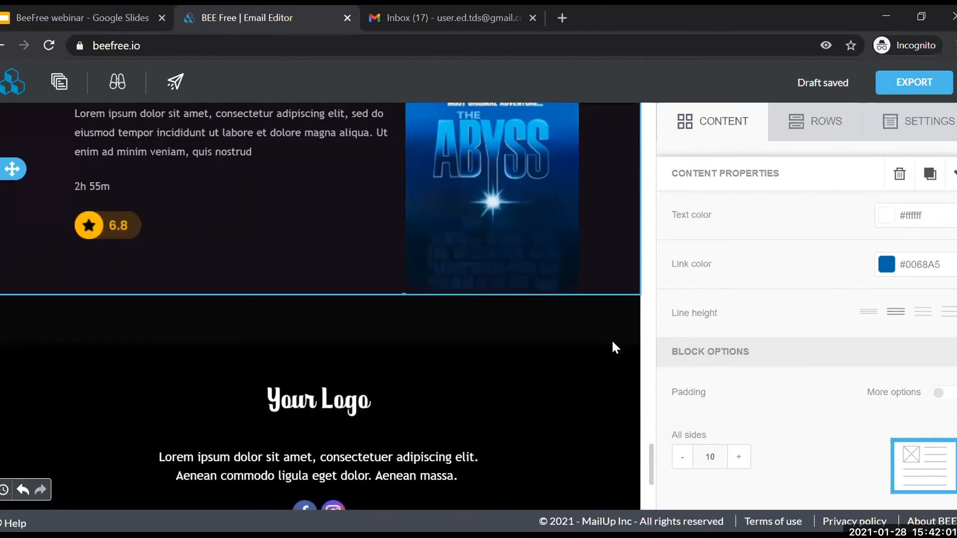
{"action": "left_click", "coordinate": [508, 271]}
{"action": "scroll", "coordinate": [482, 324], "scroll_direction": "up", "scroll_amount": 10}
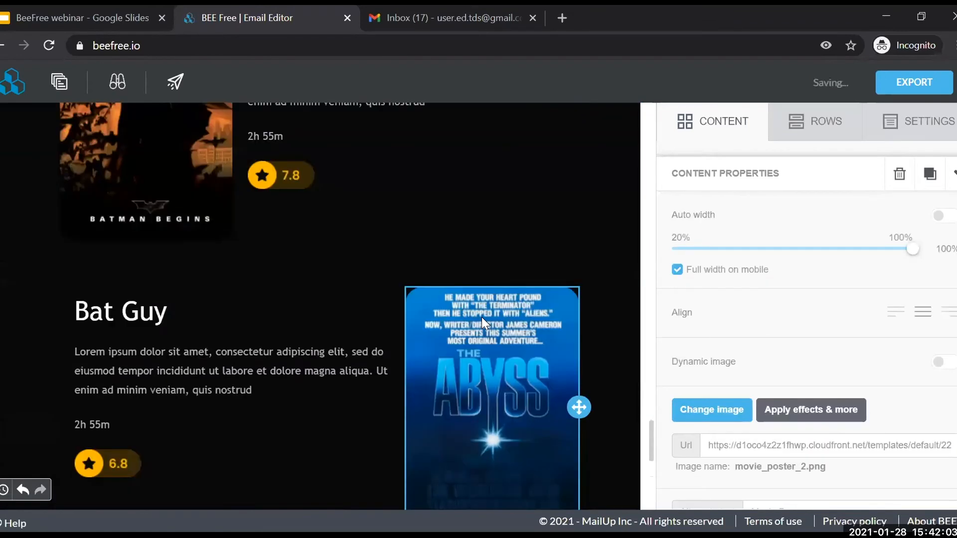
{"action": "scroll", "coordinate": [481, 324], "scroll_direction": "up", "scroll_amount": 10}
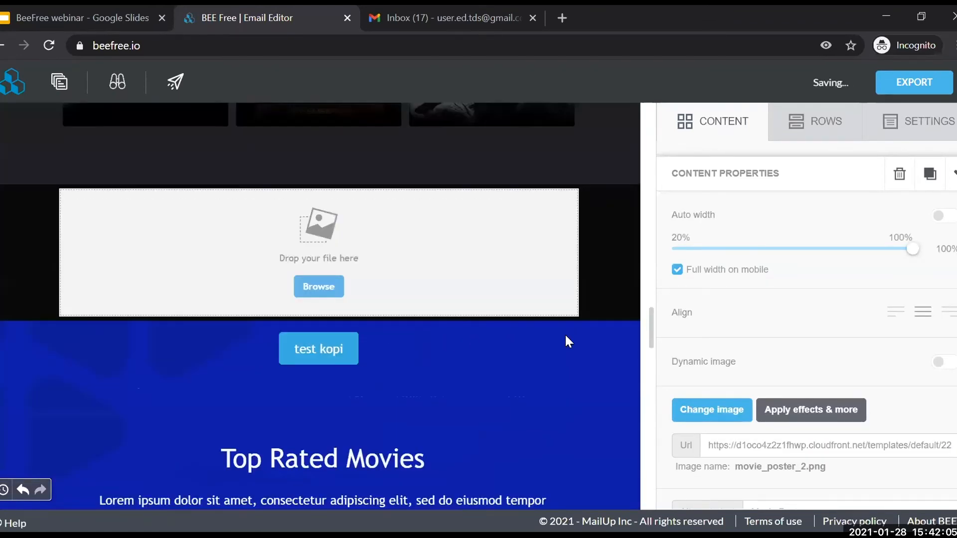
{"action": "scroll", "coordinate": [556, 372], "scroll_direction": "up", "scroll_amount": 8}
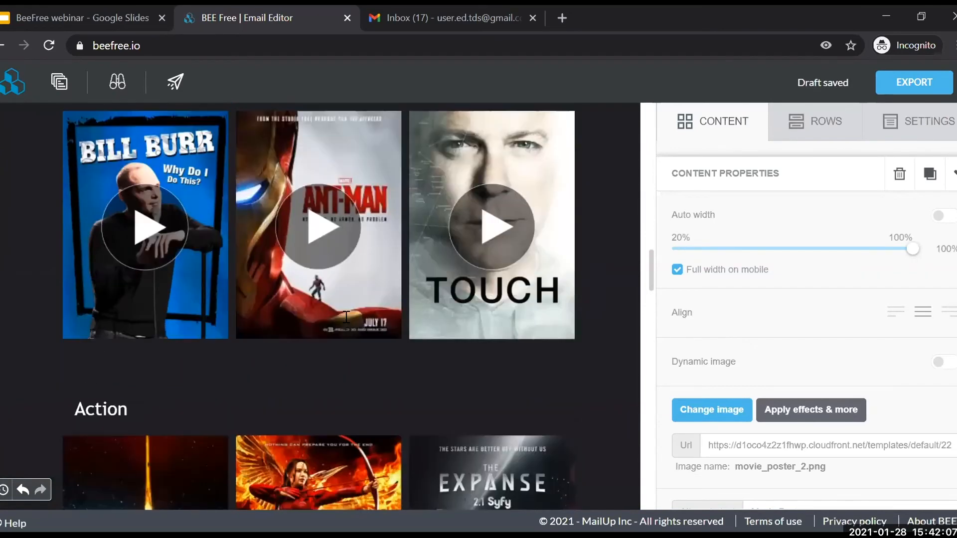
{"action": "scroll", "coordinate": [346, 317], "scroll_direction": "up", "scroll_amount": 5}
{"action": "scroll", "coordinate": [347, 323], "scroll_direction": "up", "scroll_amount": 10}
{"action": "scroll", "coordinate": [345, 313], "scroll_direction": "down", "scroll_amount": 7}
{"action": "left_click", "coordinate": [346, 319]}
{"action": "type", "text": "INSTALL PRESSREAD"}
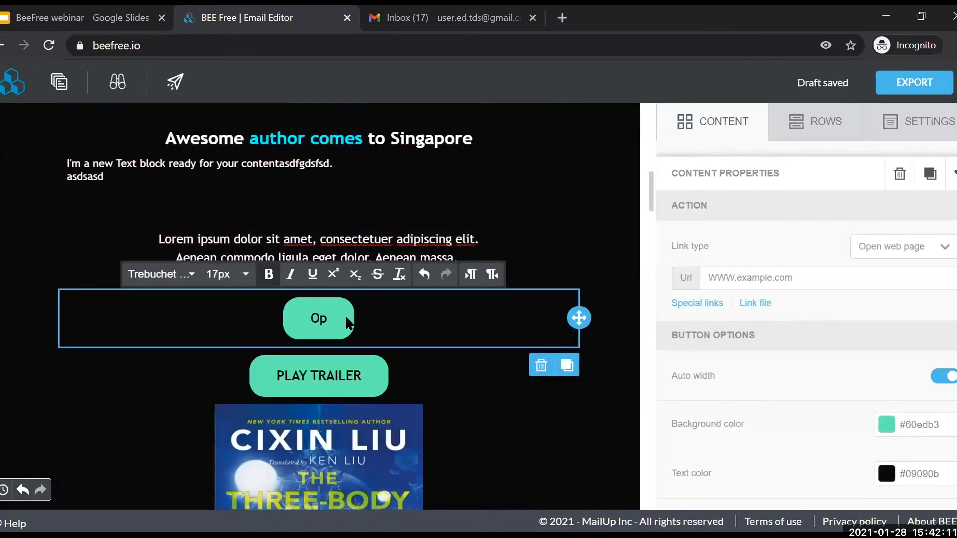
{"action": "type", "text": "ER APP"}
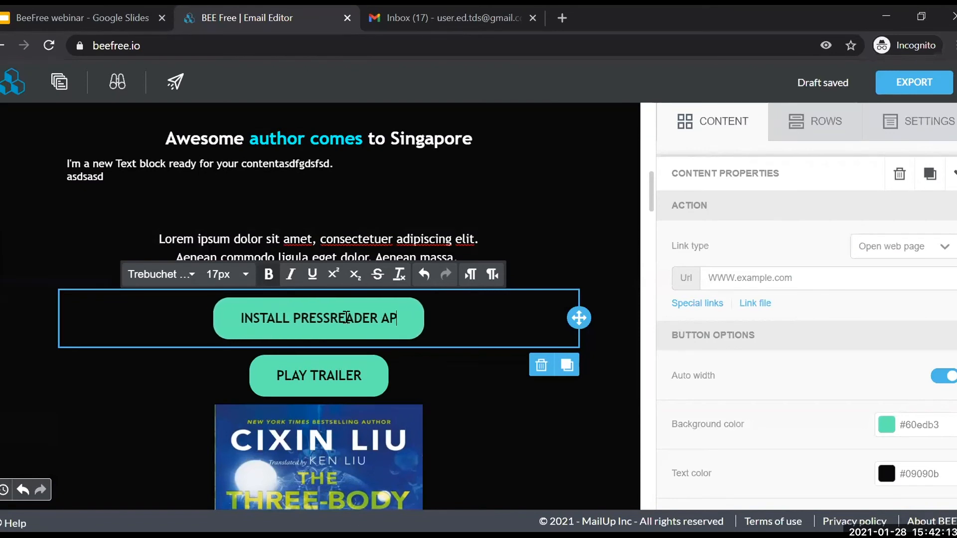
- Hide the INSTALL PRESSREADER APP button on desktop
{"action": "left_click", "coordinate": [468, 329]}
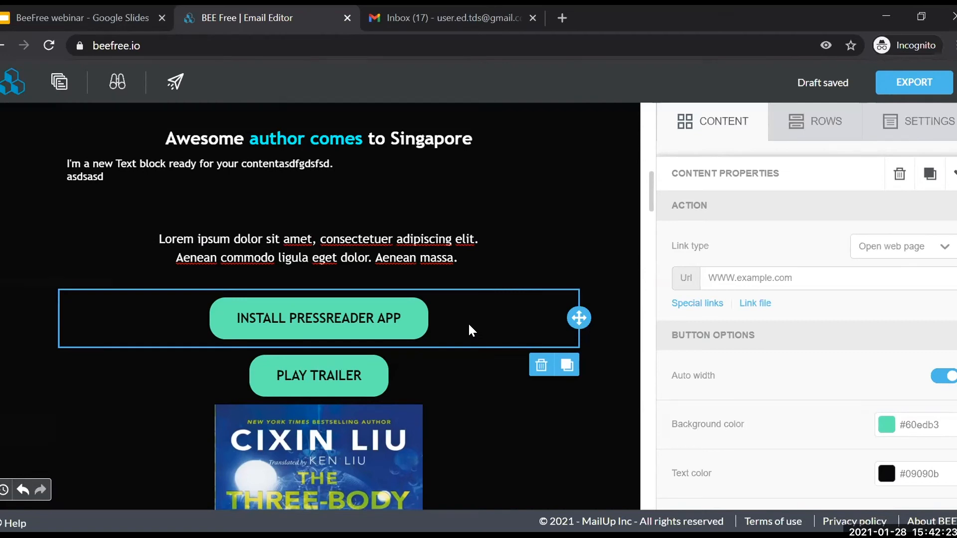
{"action": "scroll", "coordinate": [897, 419], "scroll_direction": "down", "scroll_amount": 8}
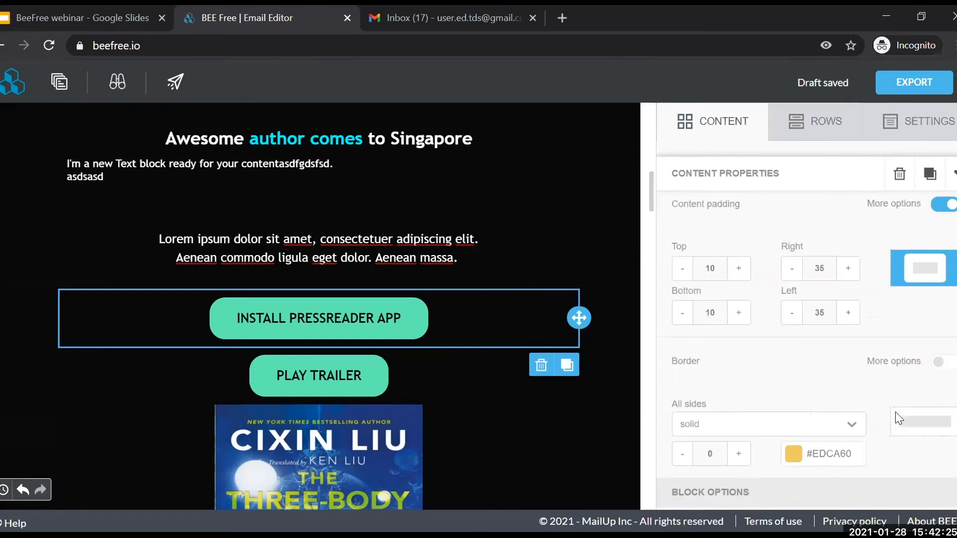
{"action": "scroll", "coordinate": [895, 411], "scroll_direction": "down", "scroll_amount": 4}
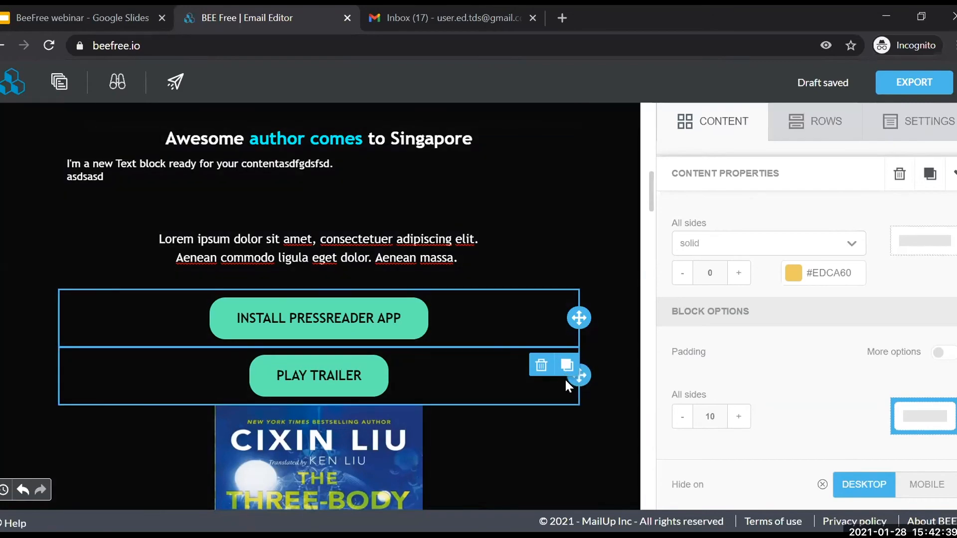
- Duplicate the INSTALL PRESSREADER APP button and set the copy to hide on mobile instead
{"action": "left_click", "coordinate": [567, 366]}
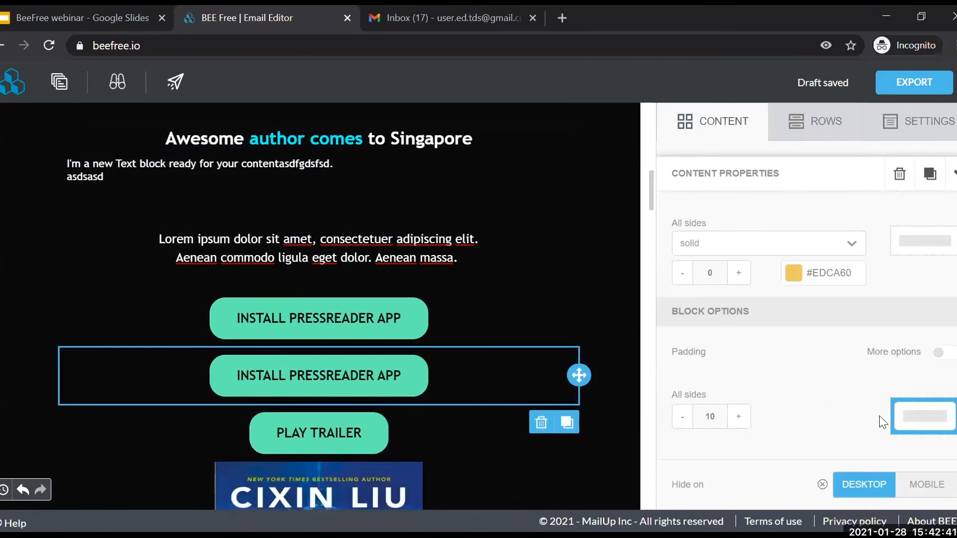
{"action": "left_click", "coordinate": [927, 485]}
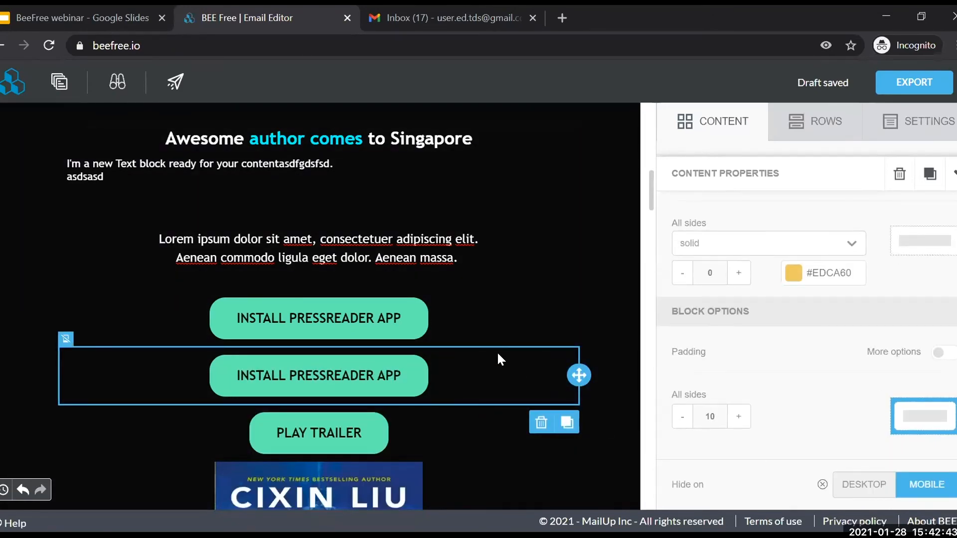
{"action": "left_click", "coordinate": [519, 326]}
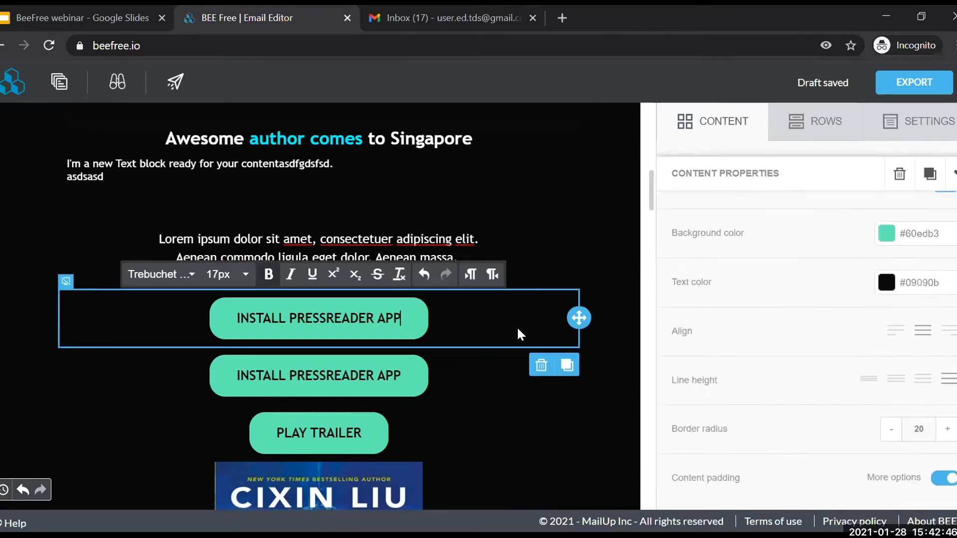
- Relabel the duplicated button as FIND OUT MORE ABOUT PRESSREADER and reselect the INSTALL PRESSREADER APP button
{"action": "left_click", "coordinate": [488, 376]}
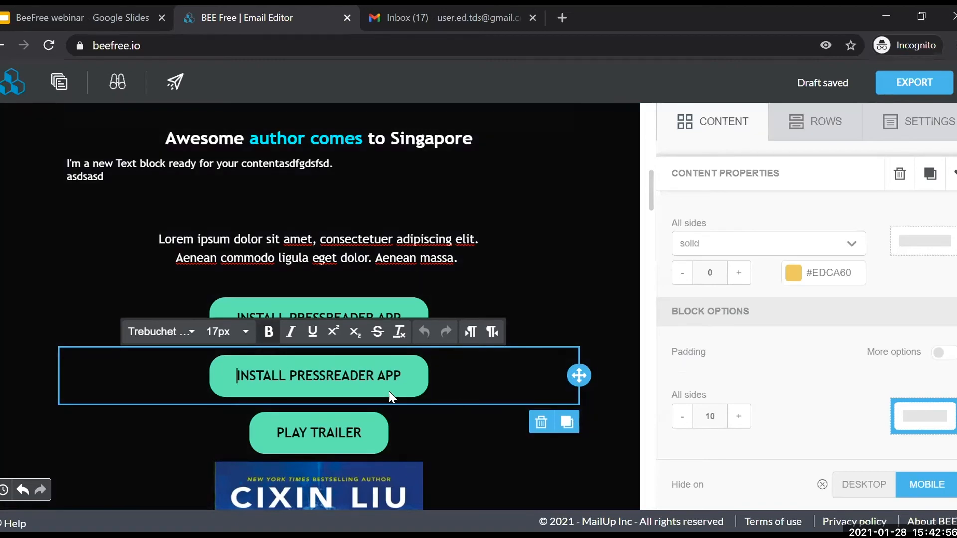
{"action": "left_click", "coordinate": [388, 376]}
{"action": "triple_click", "coordinate": [389, 376]}
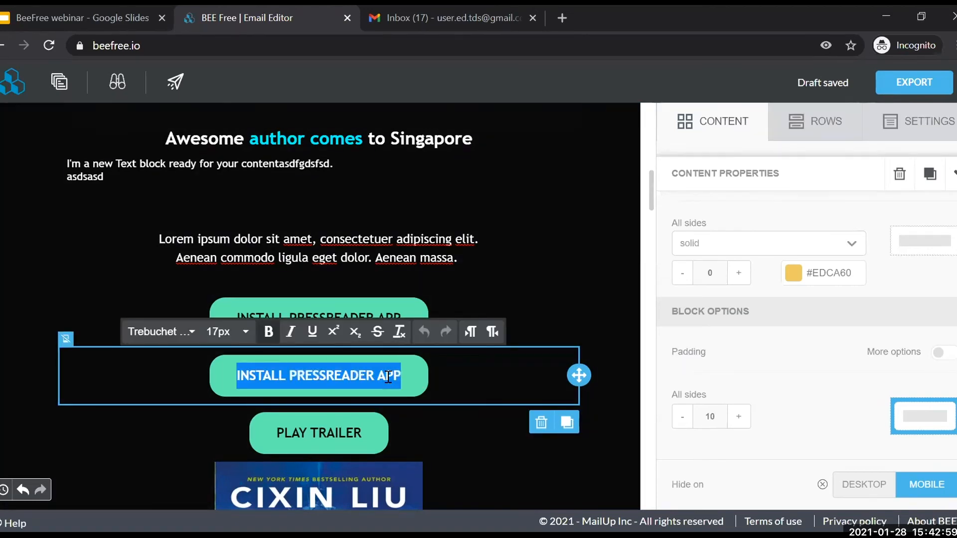
{"action": "type", "text": "READ"}
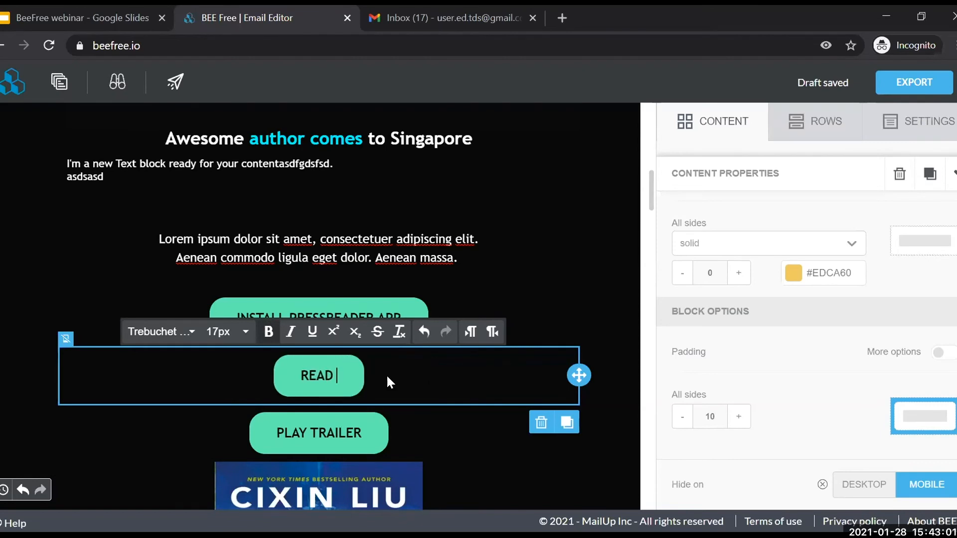
{"action": "key", "text": "BackSpace"}
{"action": "key", "text": "BackSpace"}
{"action": "key", "text": "BackSpace"}
{"action": "key", "text": "BackSpace"}
{"action": "type", "text": "FIND OUT MORE "}
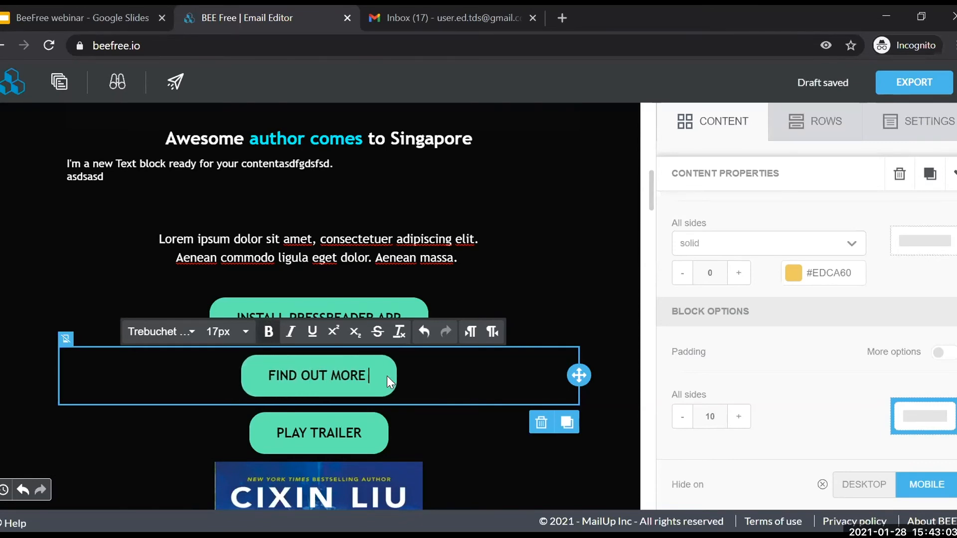
{"action": "type", "text": "PRESSREADER"}
{"action": "key", "text": "ctrl+Left"}
{"action": "type", "text": "ABOUT"}
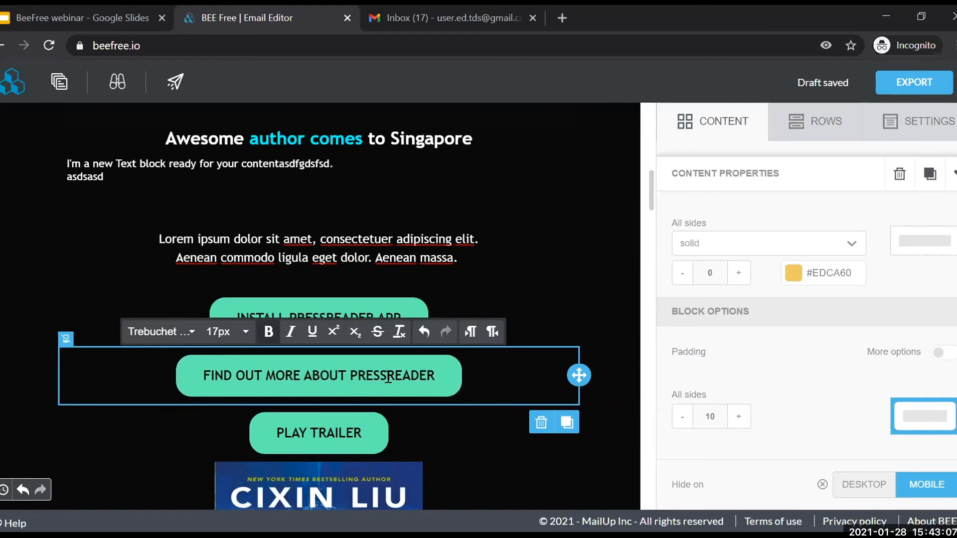
{"action": "left_click_drag", "start_coordinate": [210, 377], "coordinate": [440, 382]}
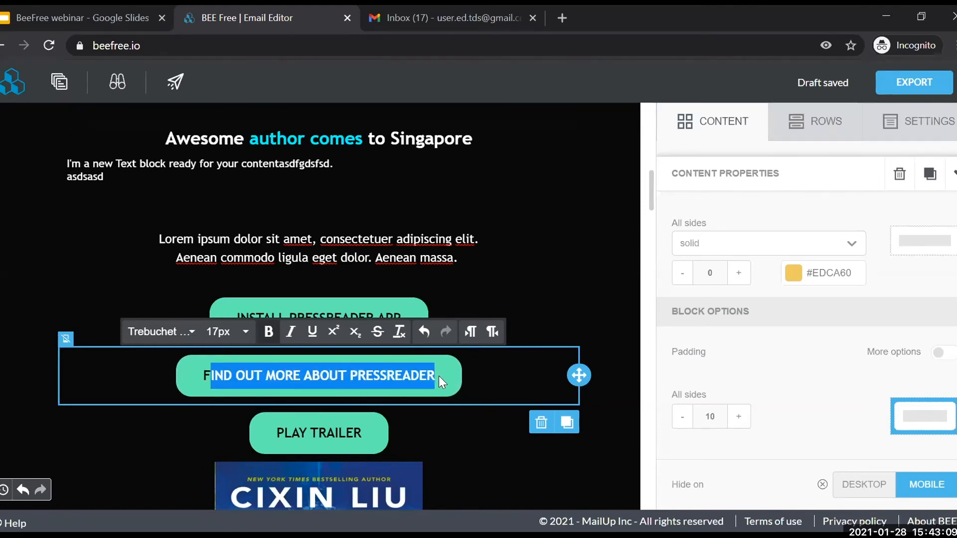
{"action": "left_click", "coordinate": [203, 376]}
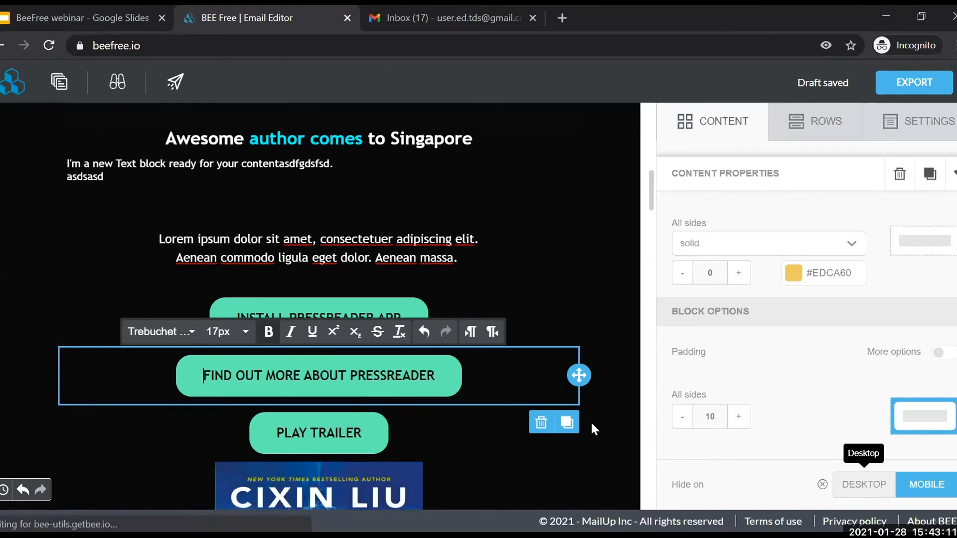
{"action": "left_click", "coordinate": [515, 393]}
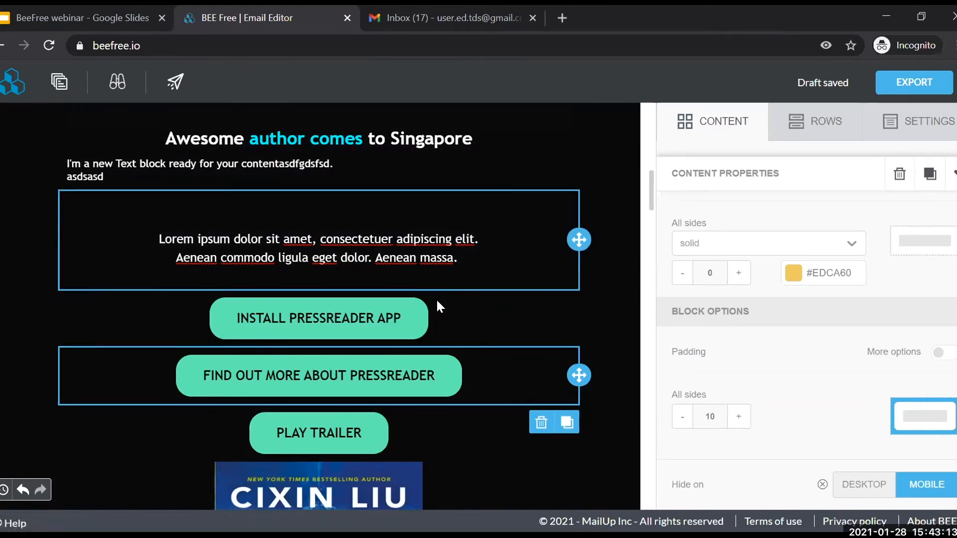
{"action": "left_click", "coordinate": [374, 318]}
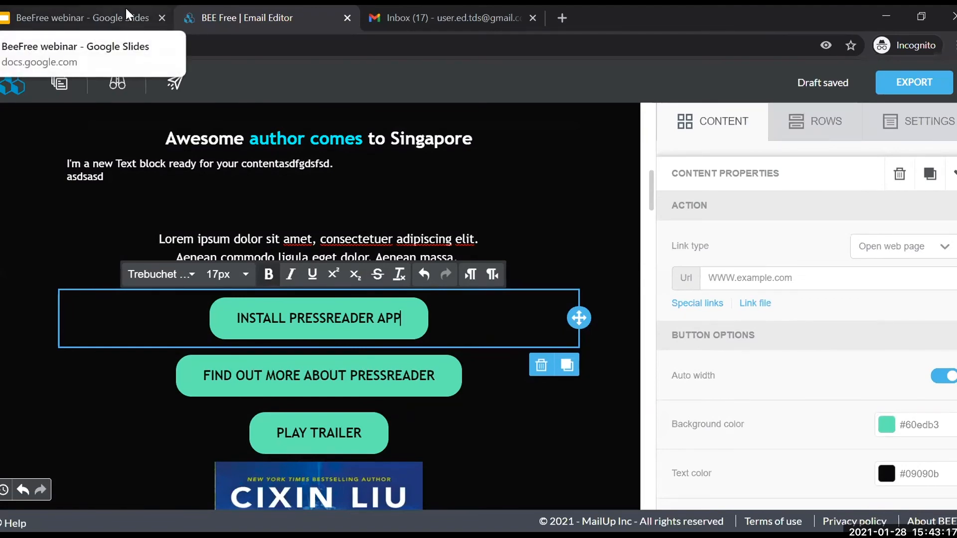
- Show the Don't's slide in Google Slides, and return to the BEE Free editor to check the draft's save status
{"action": "left_click", "coordinate": [125, 8]}
{"action": "key", "text": "Page_Down"}
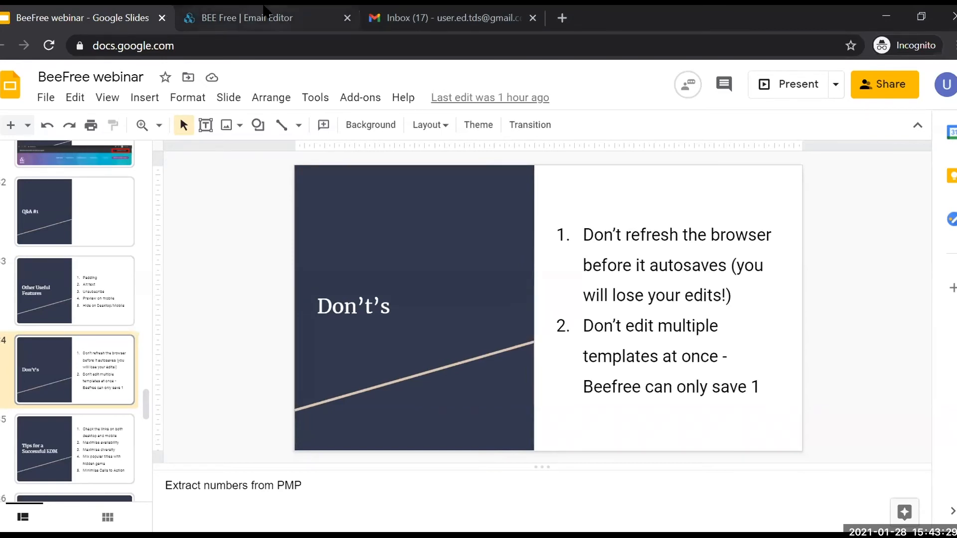
{"action": "left_click", "coordinate": [254, 17]}
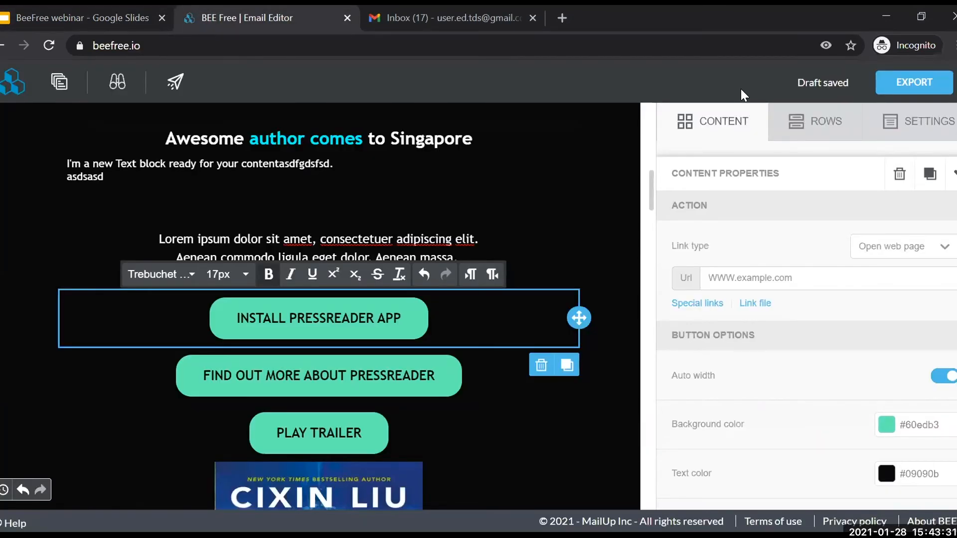
{"action": "mouse_move", "coordinate": [811, 83]}
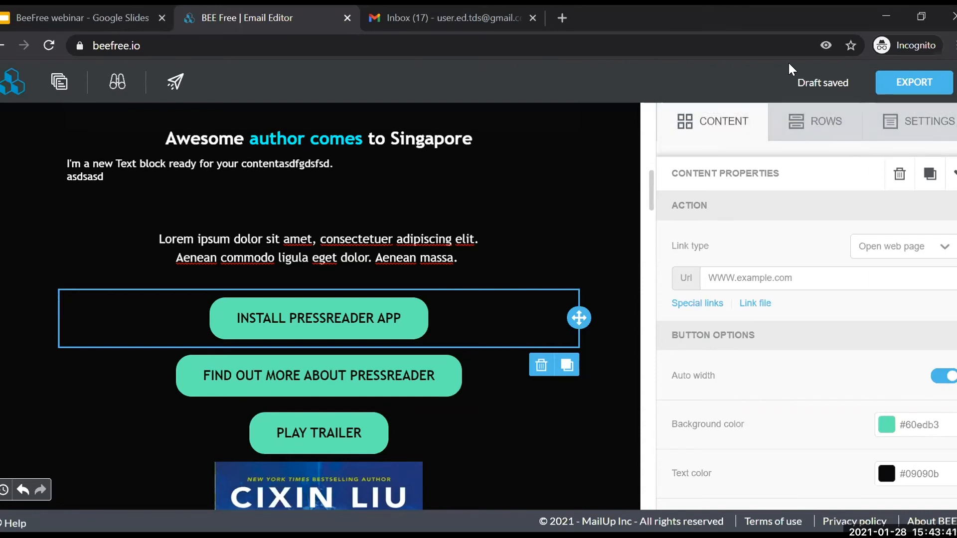
- Try to close the BEE Free editor tab and cancel leaving the site
{"action": "left_click", "coordinate": [342, 16]}
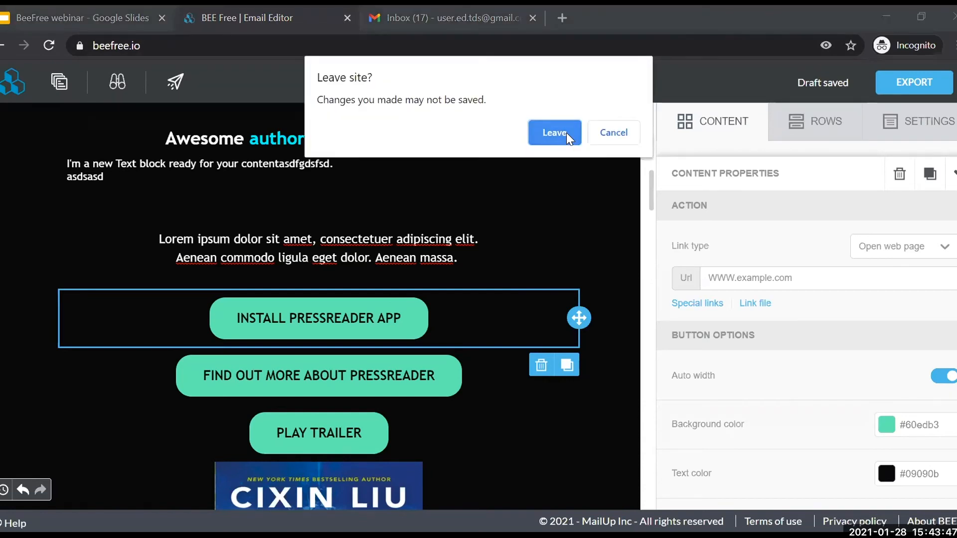
{"action": "left_click", "coordinate": [605, 137]}
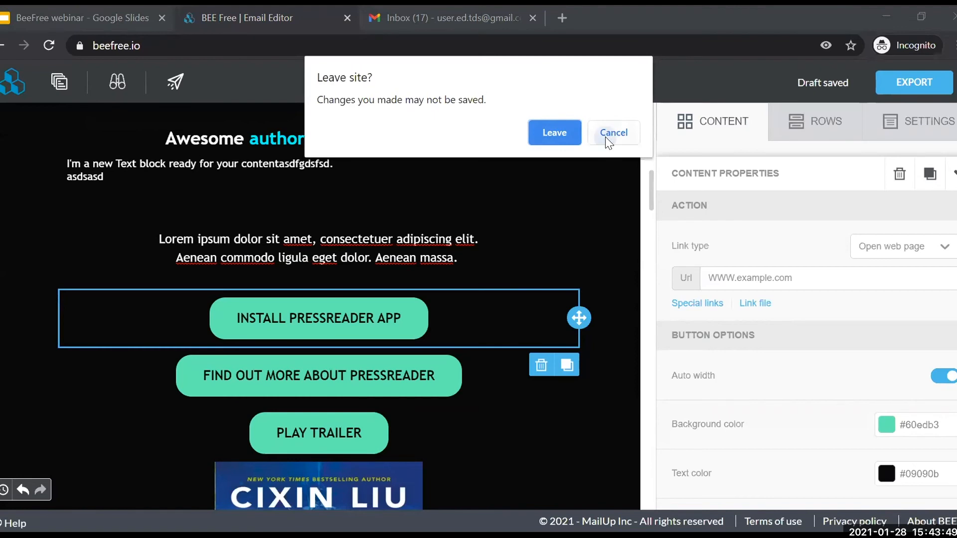